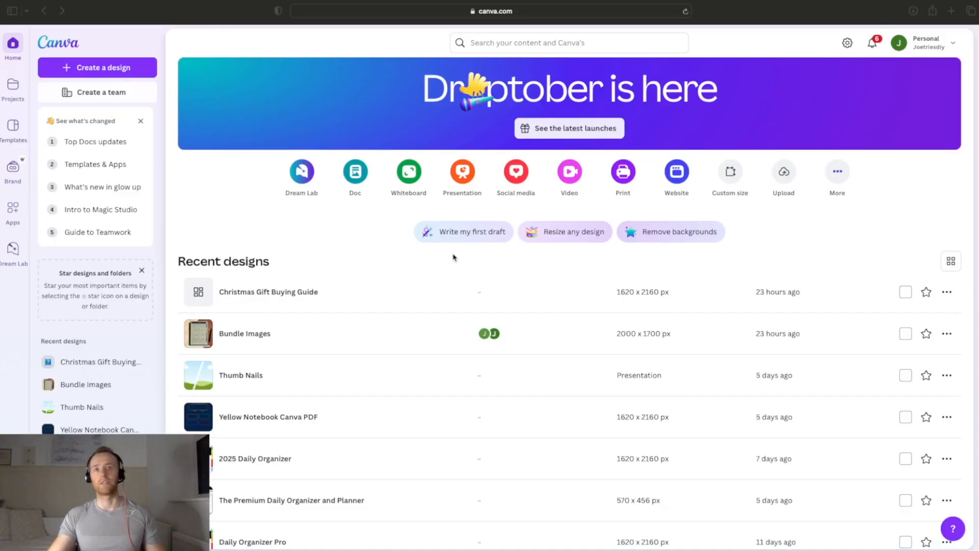
Step: Create a new custom-size design 1620 px wide and 2160 px high
click(94, 71)
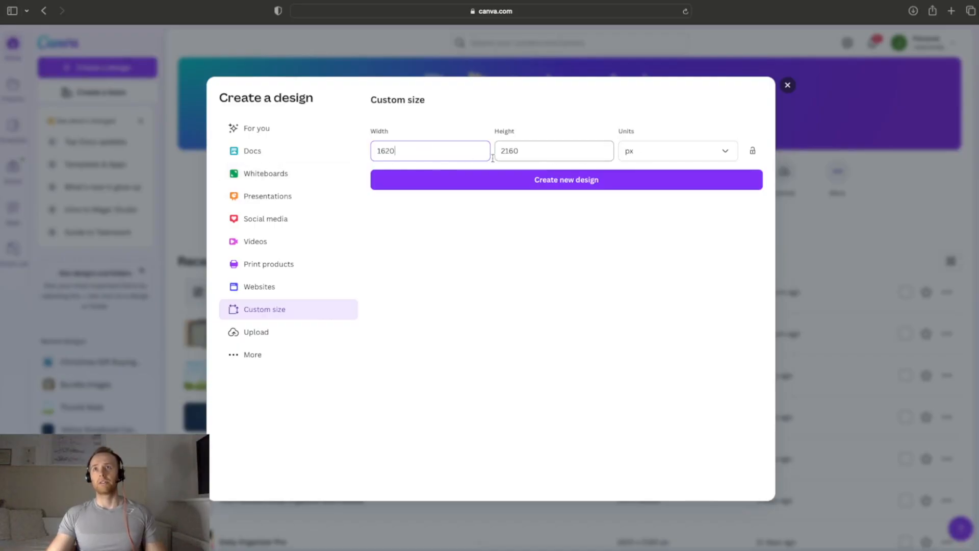
click(558, 148)
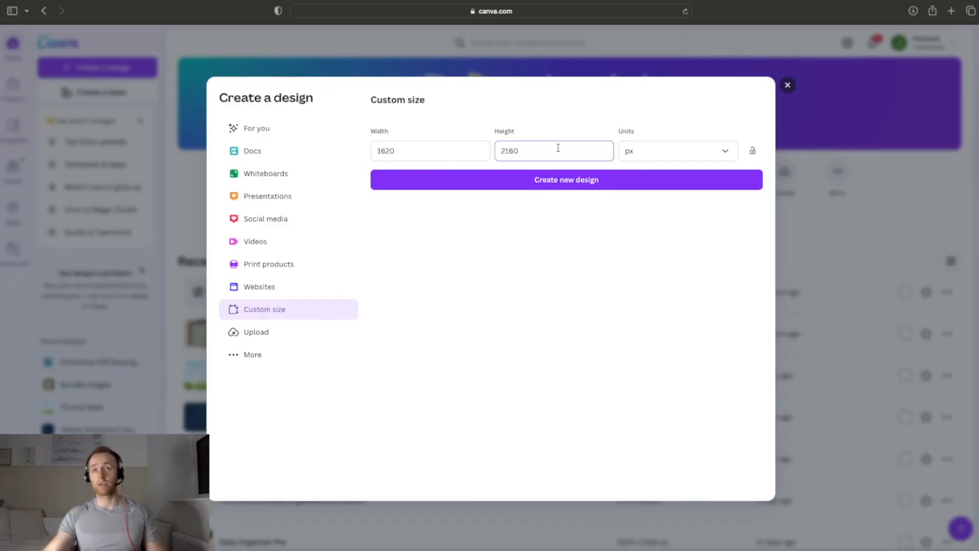
click(436, 158)
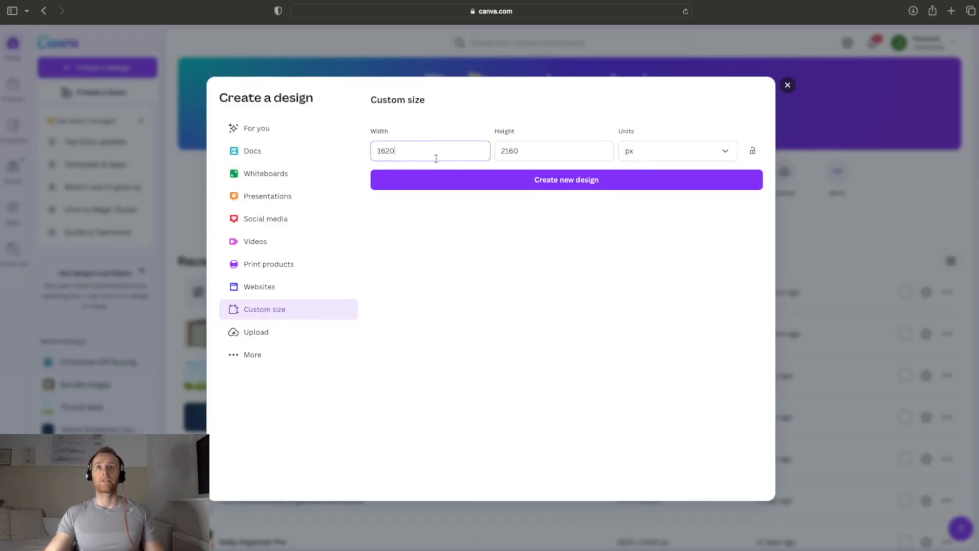
click(677, 157)
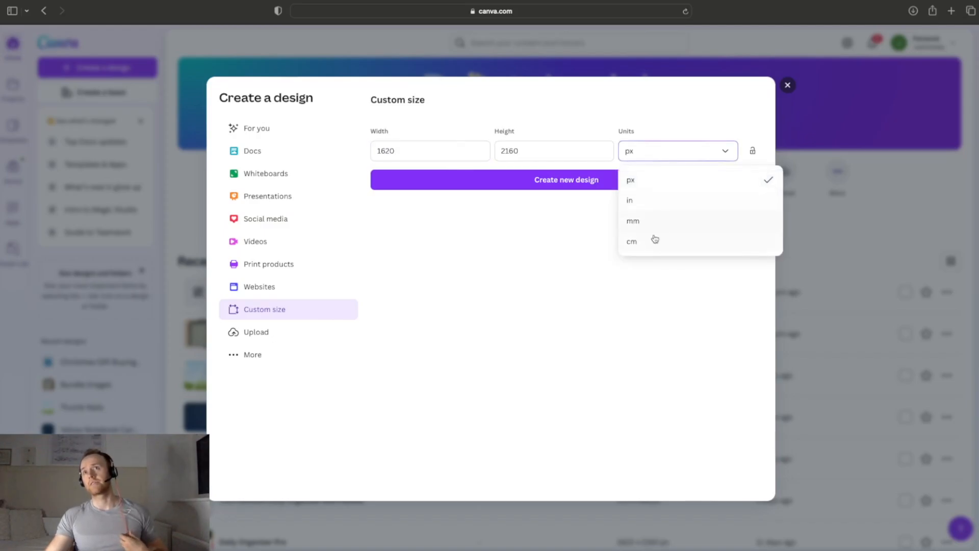
click(529, 234)
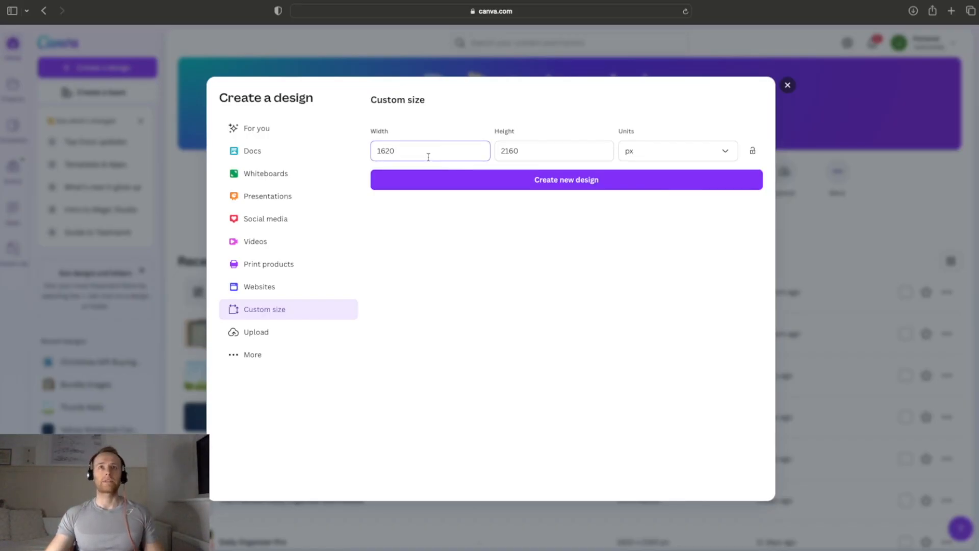
click(566, 151)
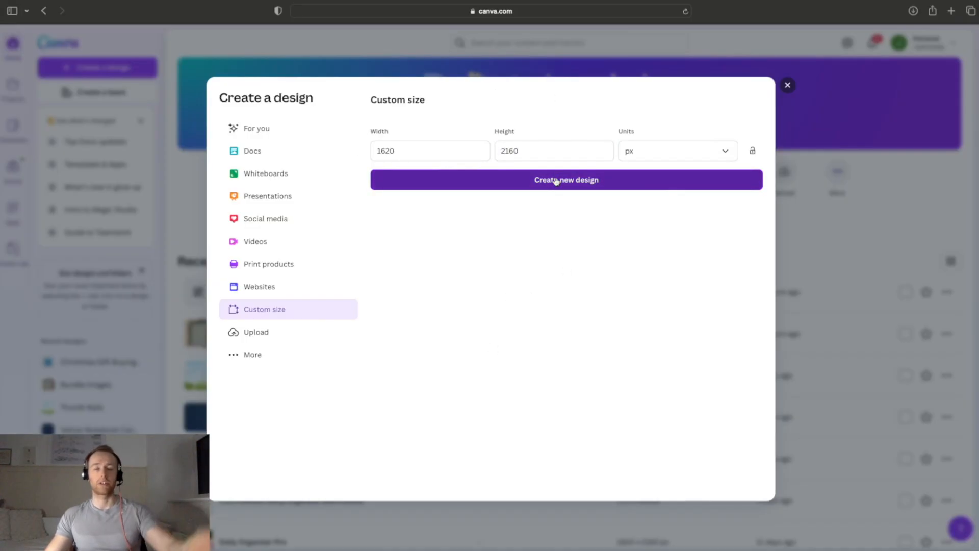
click(555, 182)
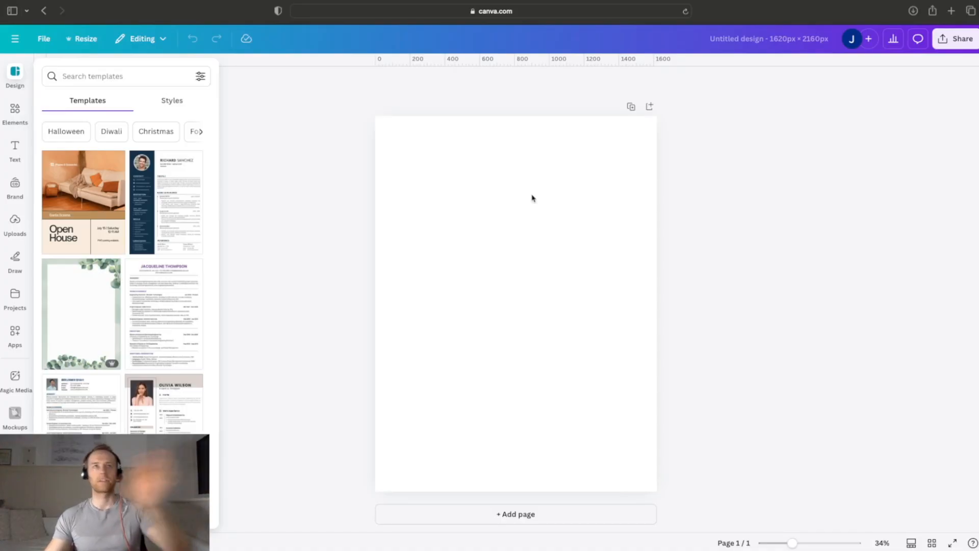
Step: Add a square shape and stretch it into a full-width header bar along the page's top edge
click(15, 110)
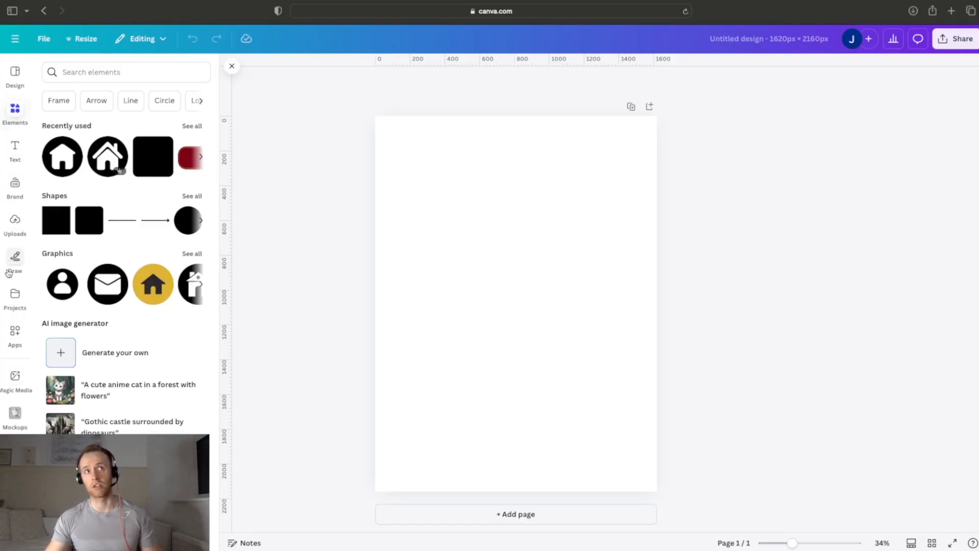
click(17, 78)
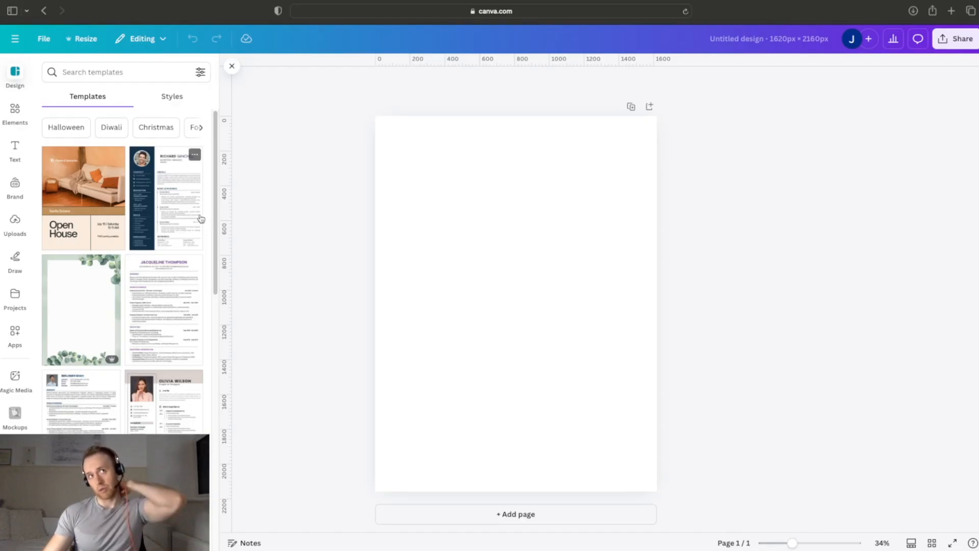
click(21, 115)
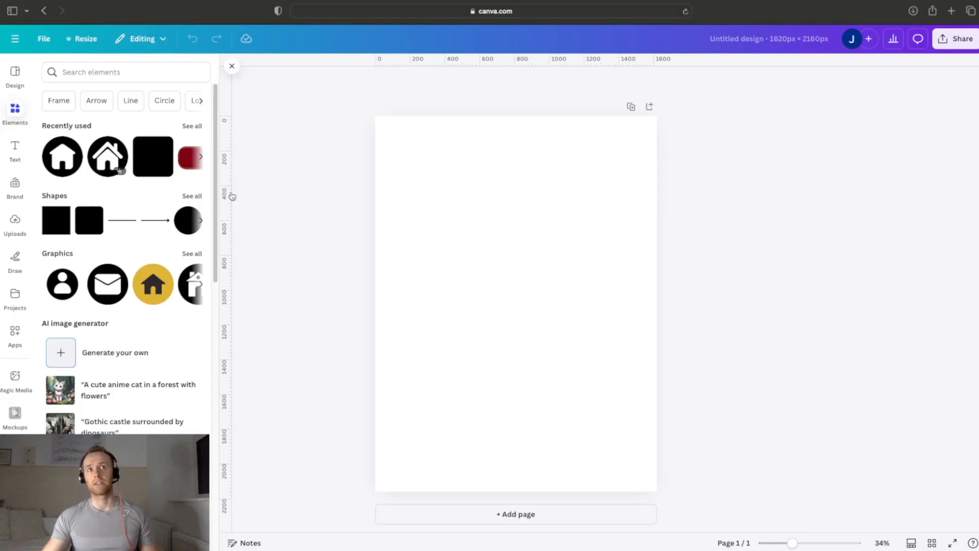
click(62, 222)
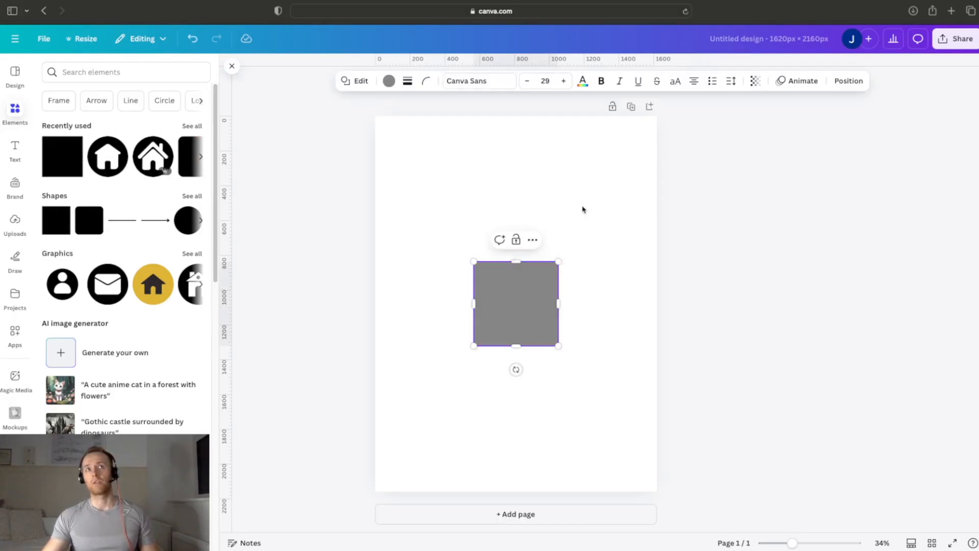
drag(526, 288, 428, 142)
drag(417, 197, 656, 134)
click(688, 170)
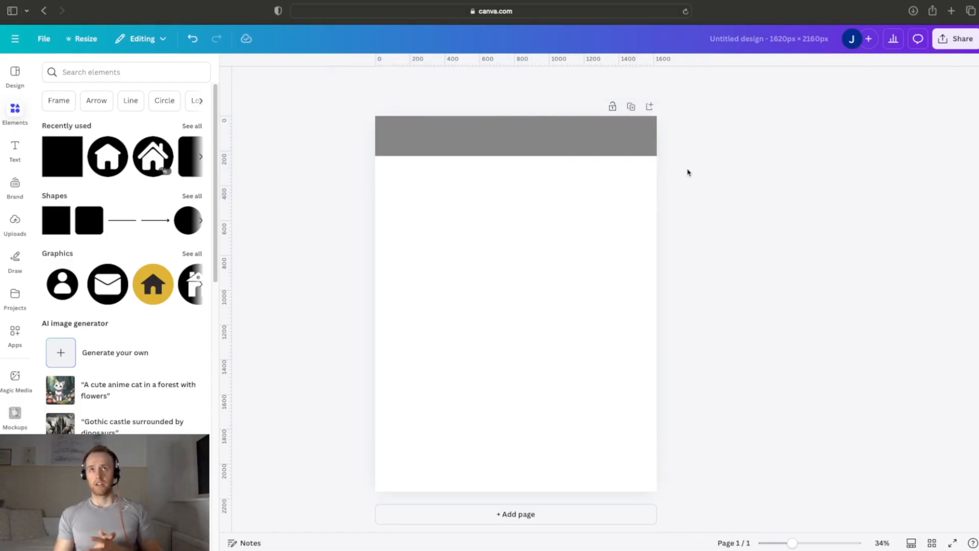
Step: Fill the header bar with black and trim its upper edge flush with the top of the page
click(612, 145)
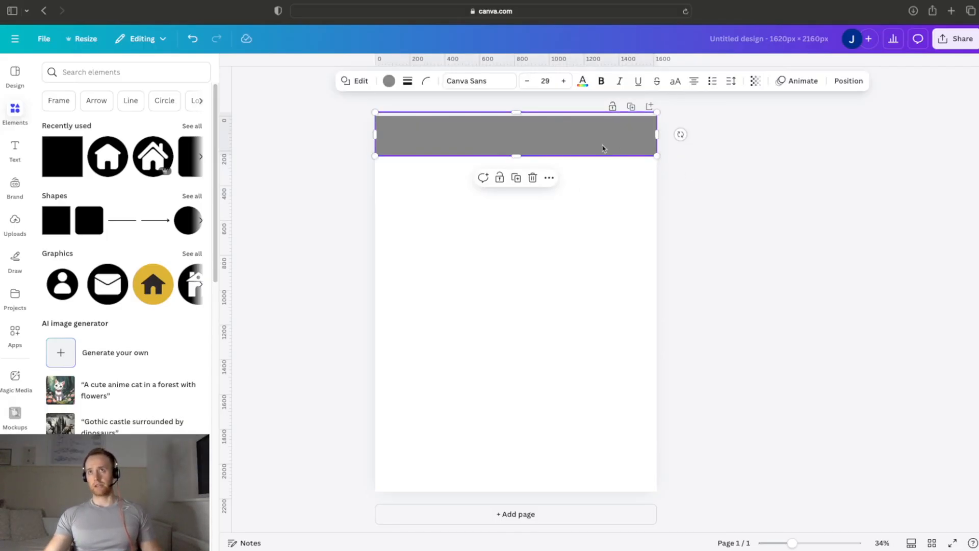
click(389, 80)
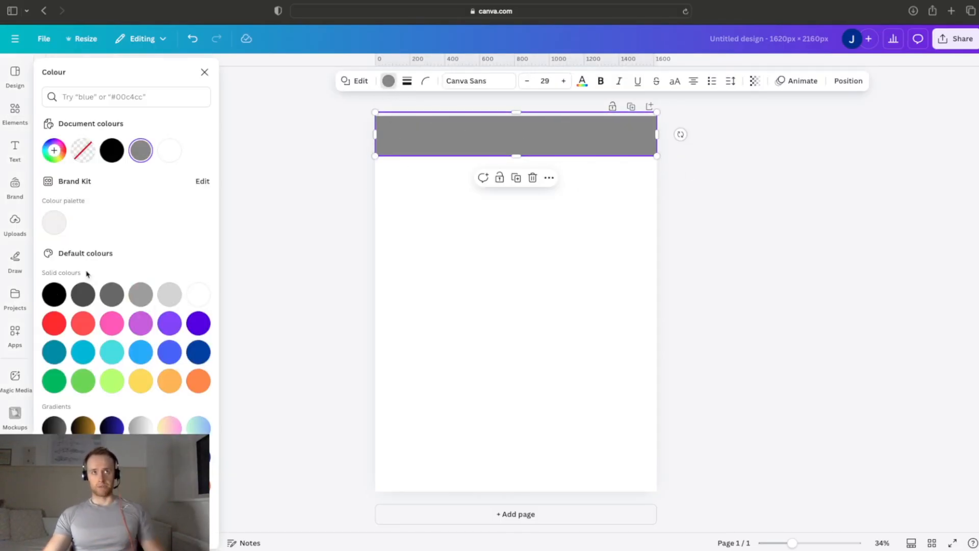
click(54, 294)
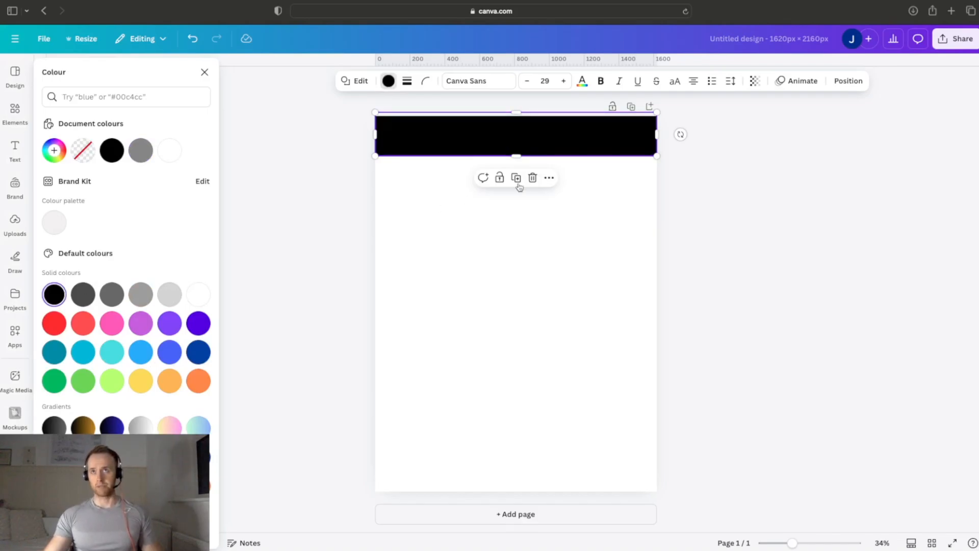
click(556, 147)
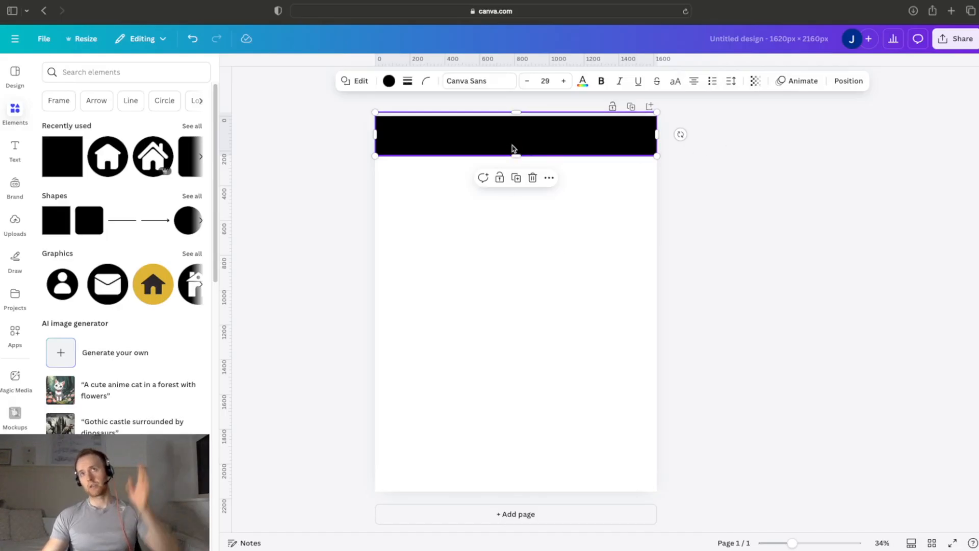
drag(518, 119, 518, 133)
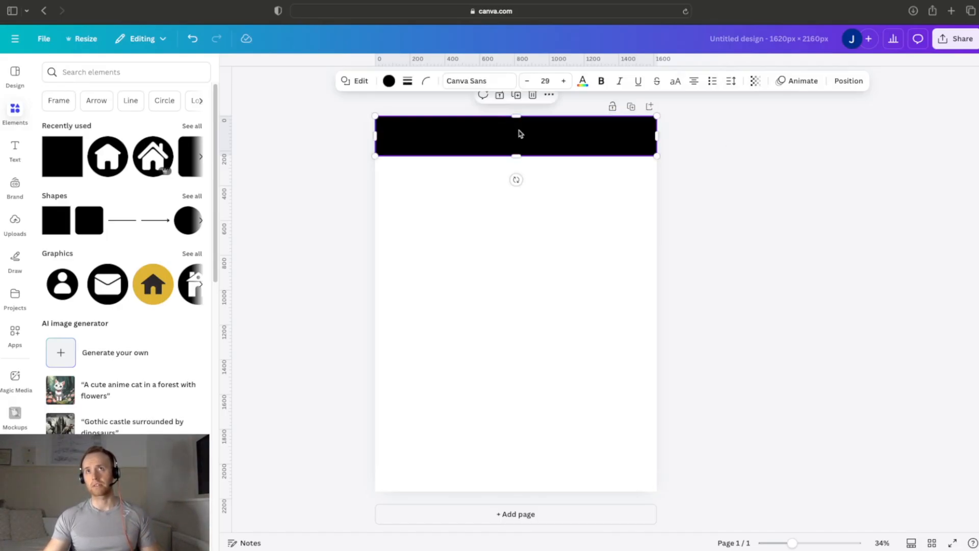
Step: Set the header bar's text colour to white and enter the title "Christmas Gift Buying List"
click(587, 88)
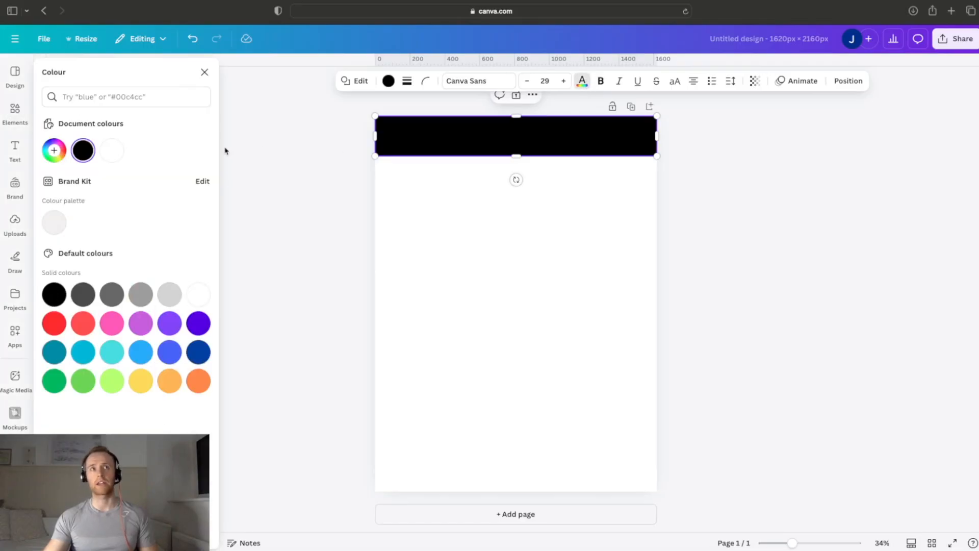
click(112, 150)
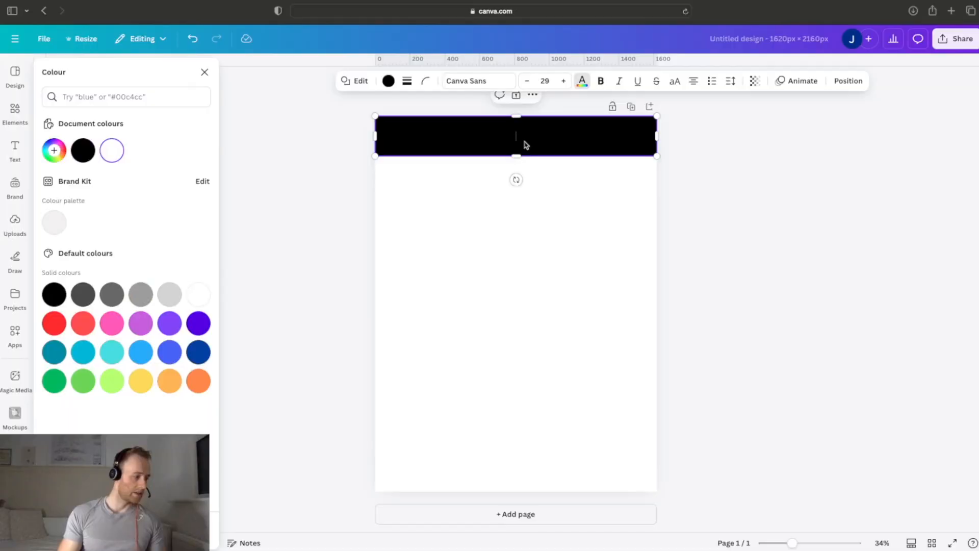
text(Christmas)
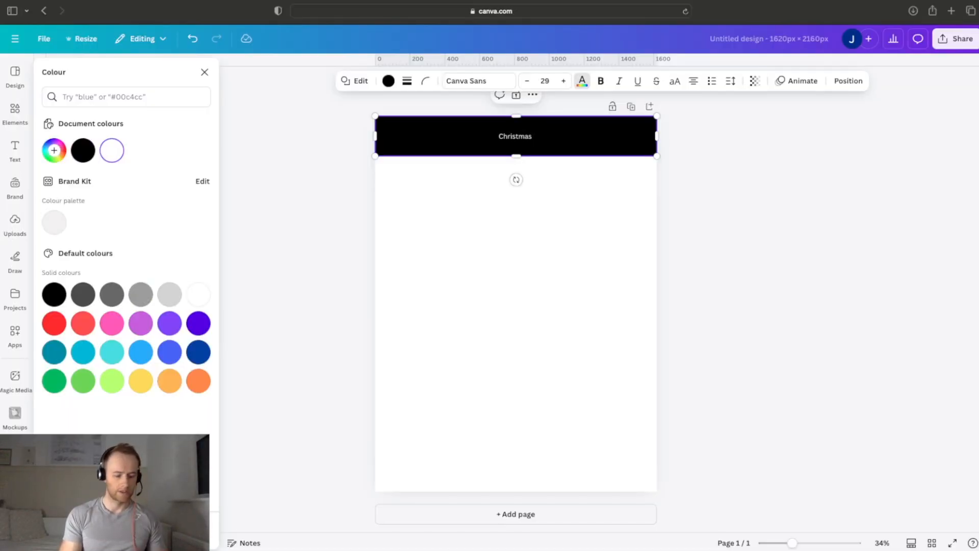
text( Gify buyinfg)
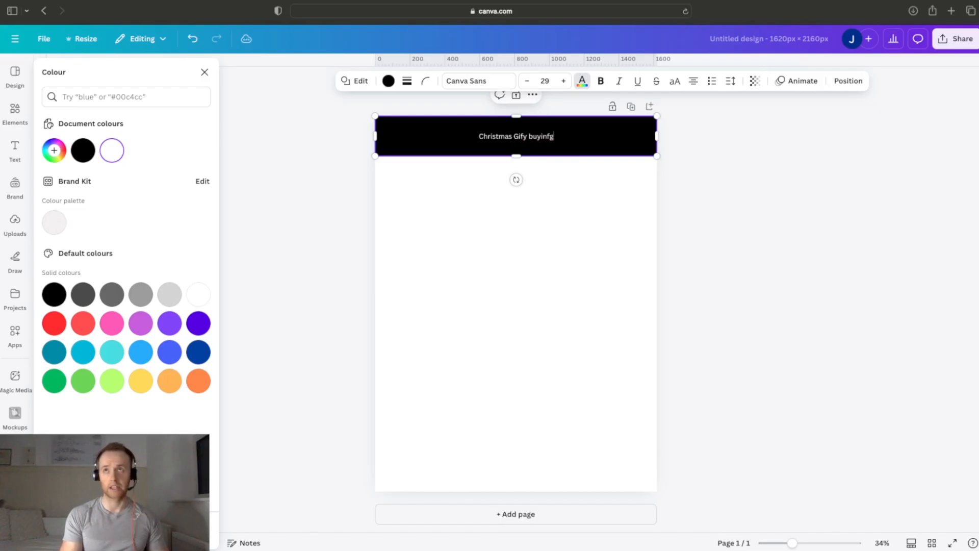
key(BackSpace)
key(BackSpace)
text(g)
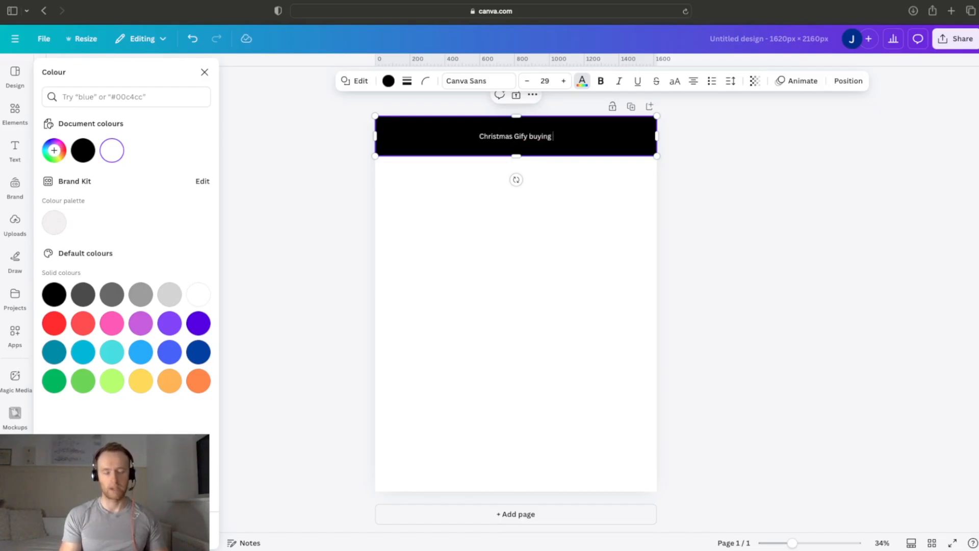
key(BackSpace)
key(BackSpace)
key(BackSpace)
key(BackSpace)
key(BackSpace)
key(BackSpace)
key(BackSpace)
key(BackSpace)
key(BackSpace)
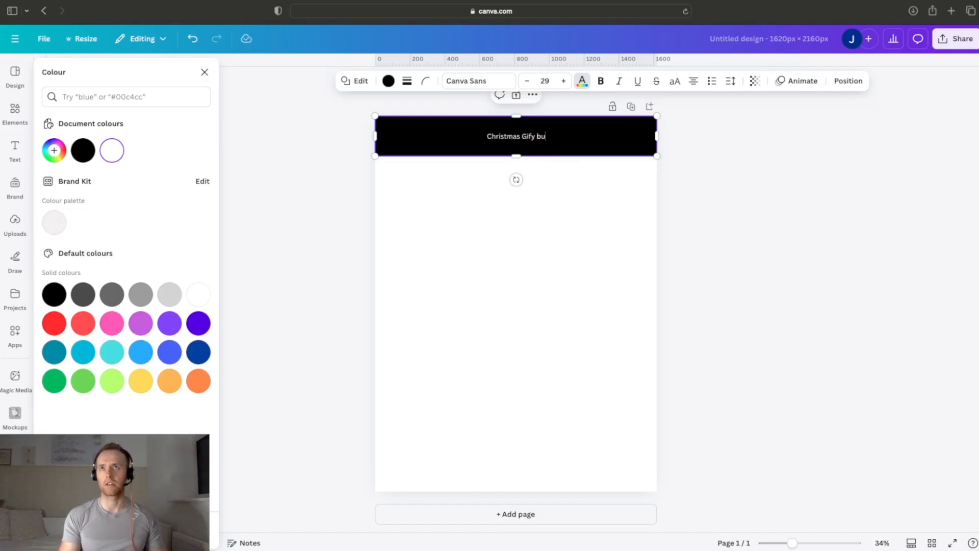
text(t)
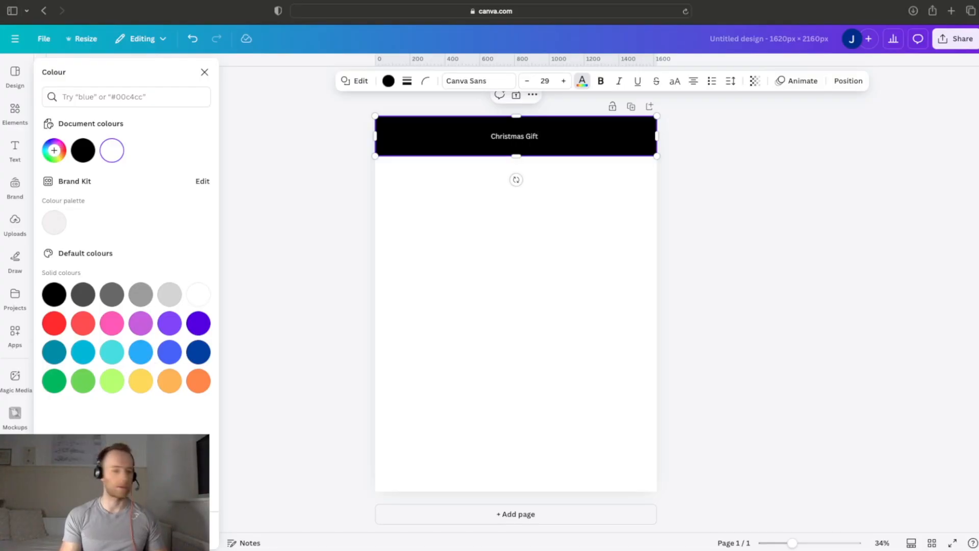
text( buying List)
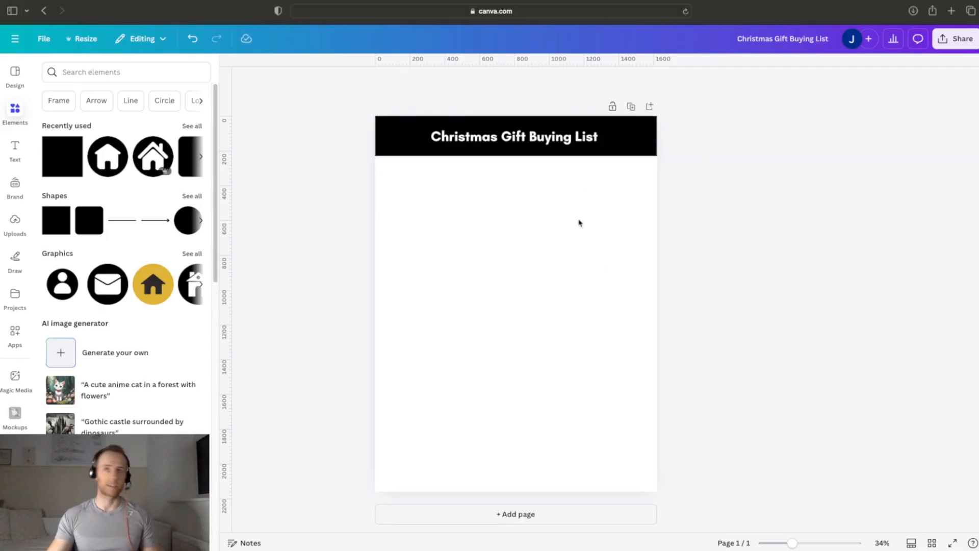
Step: Search the elements for "christmas holly" and place the green holly graphic with red berries on the page
click(159, 77)
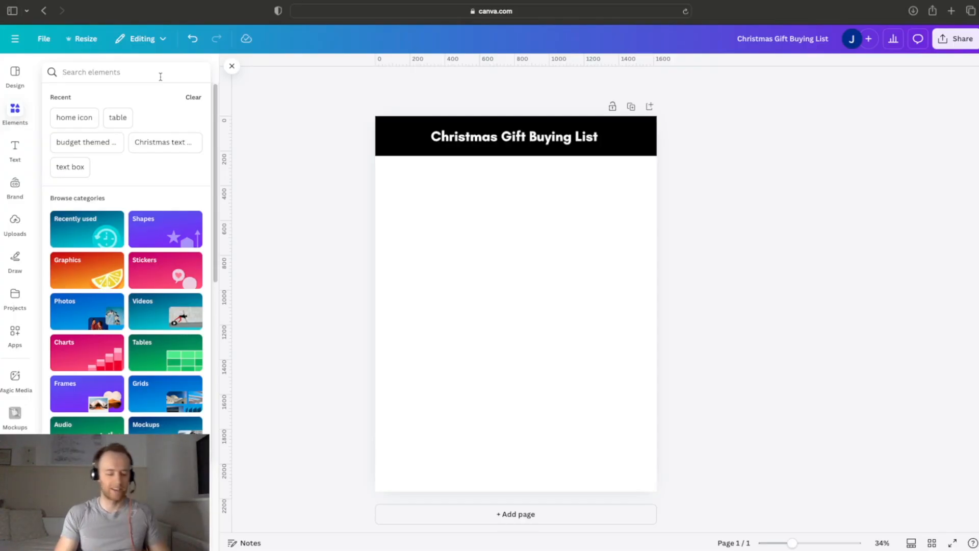
text(ho)
key(BackSpace)
key(BackSpace)
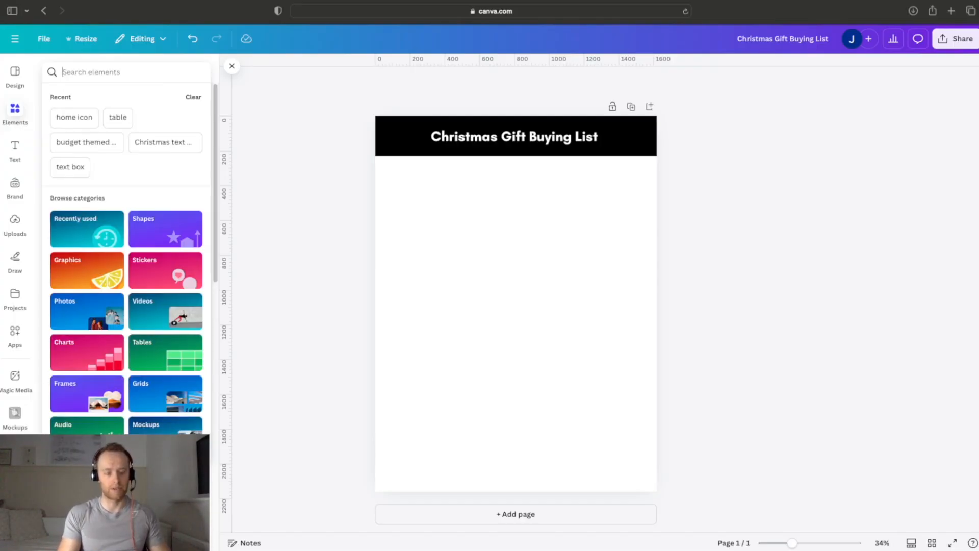
text(christmas holly)
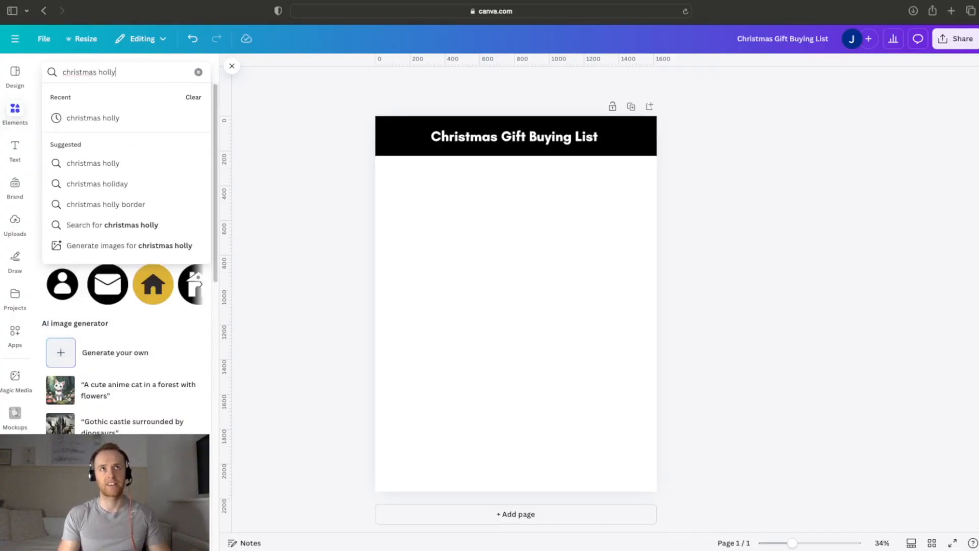
key(Return)
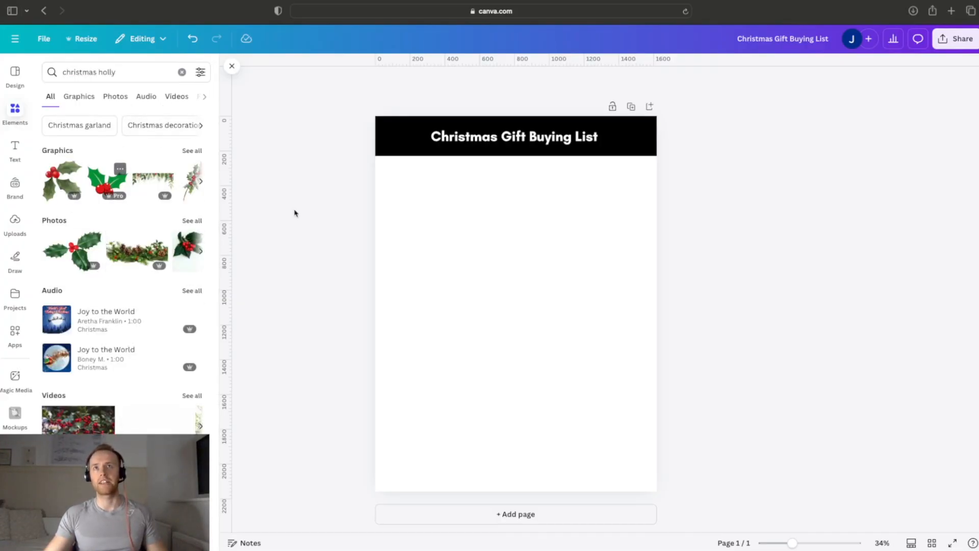
drag(525, 332, 463, 286)
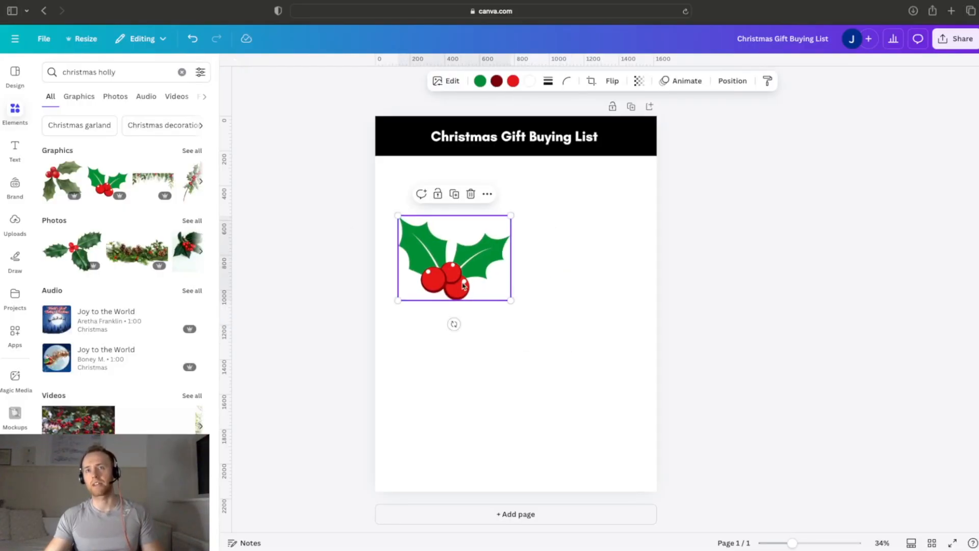
Step: Shrink and rotate the holly graphic, and move it onto the left end of the header bar
drag(454, 324, 389, 260)
drag(494, 312, 450, 255)
click(732, 236)
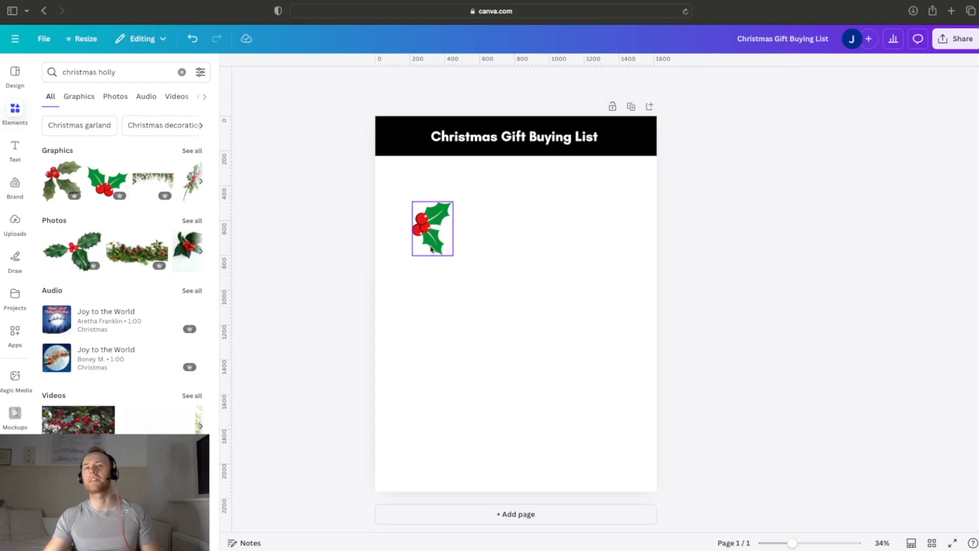
click(431, 249)
drag(389, 227, 385, 212)
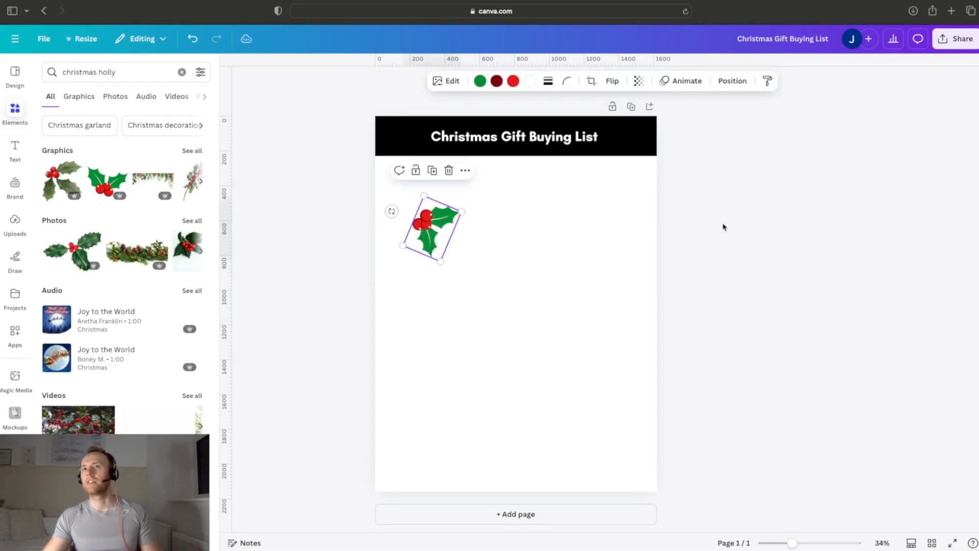
click(724, 227)
drag(436, 234, 400, 149)
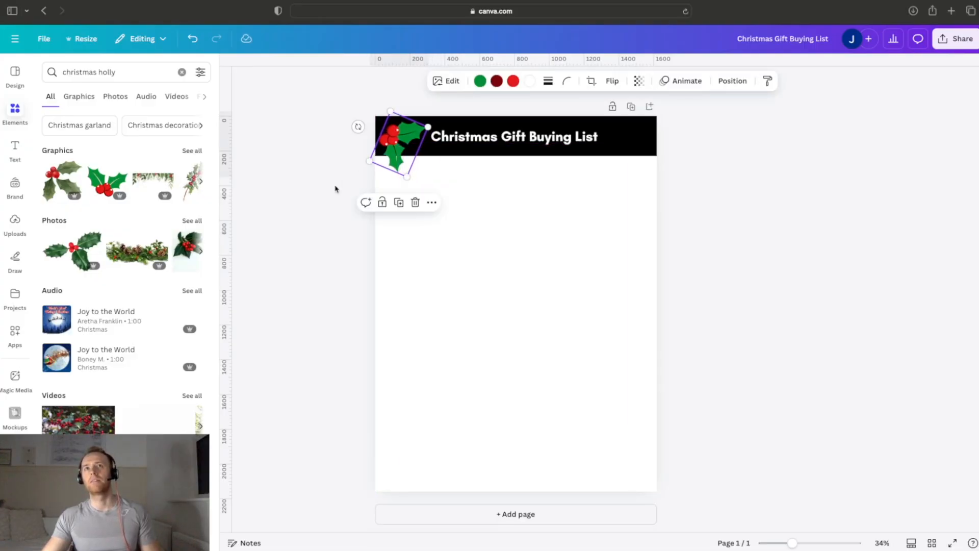
click(321, 206)
Step: Copy the holly to the header's right end, mirrored, and place a rotated copy in the page's bottom-left corner
click(390, 156)
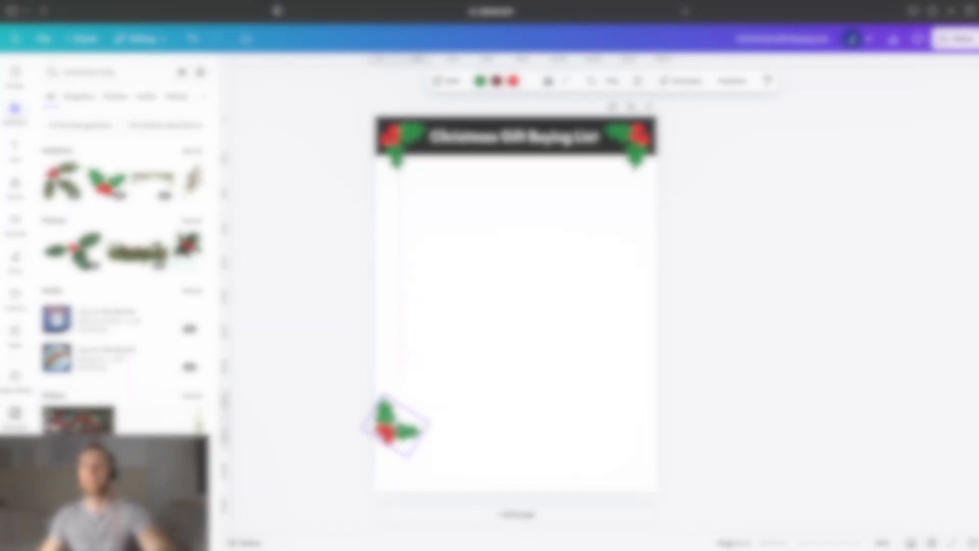
drag(395, 408, 399, 456)
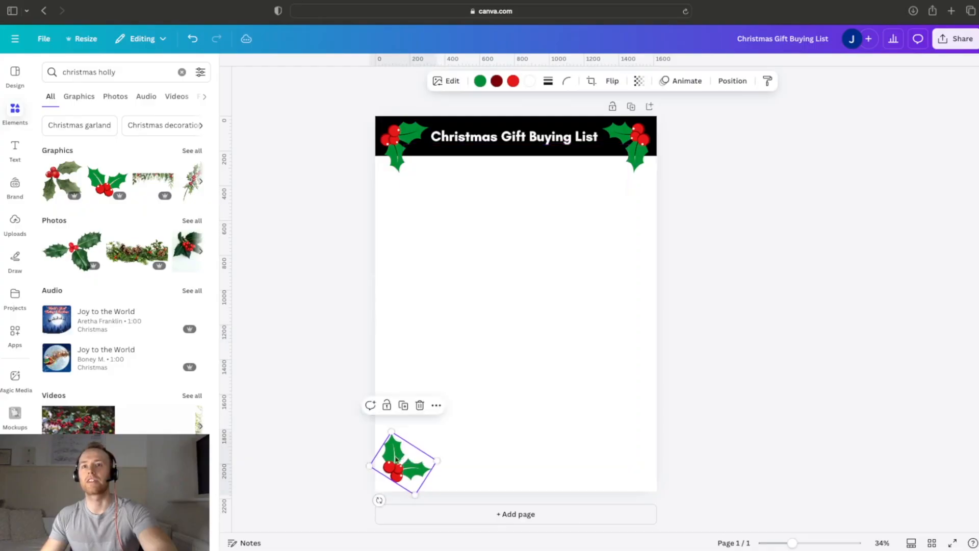
Step: Copy the page's bottom-left holly into the bottom-right corner and rotate the copy so its leaves point up and inward
click(349, 450)
click(389, 455)
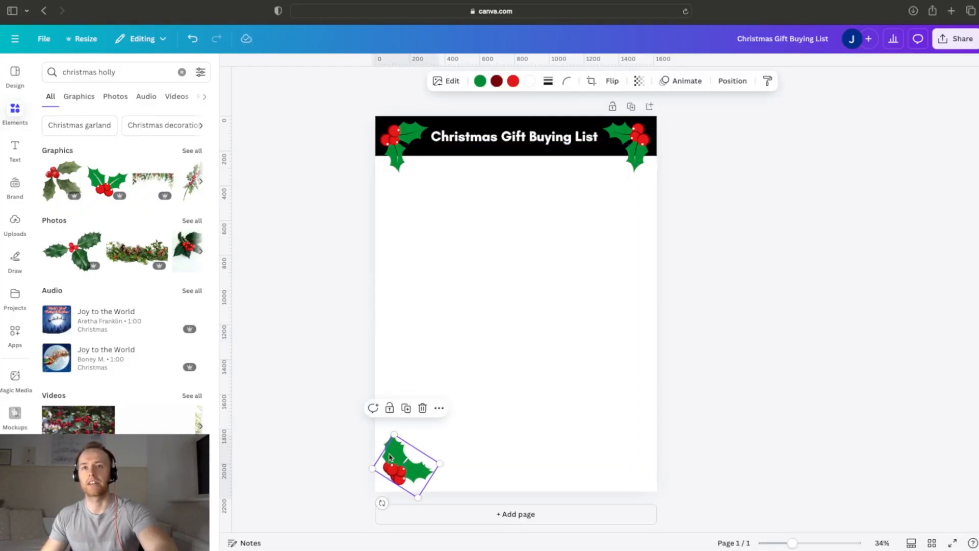
drag(389, 456, 605, 456)
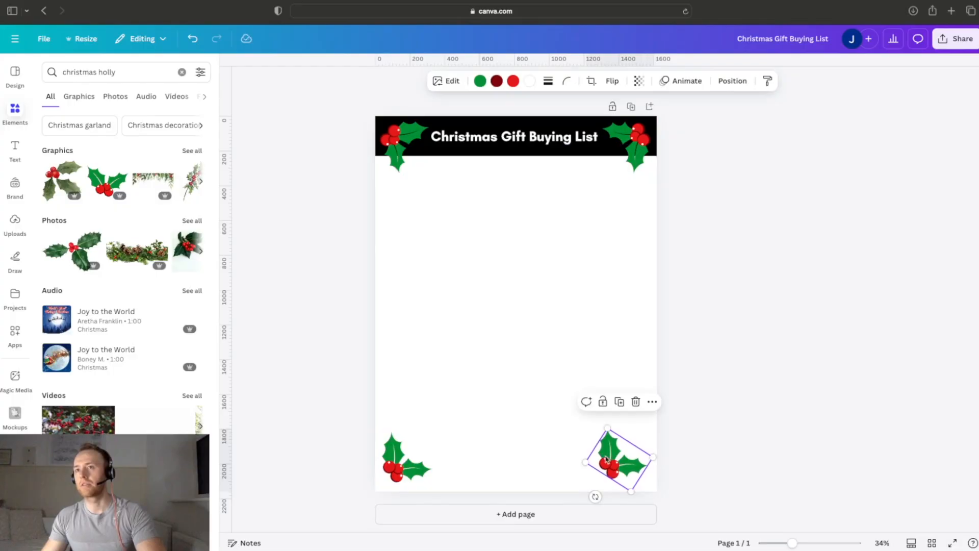
drag(595, 497, 634, 463)
click(728, 455)
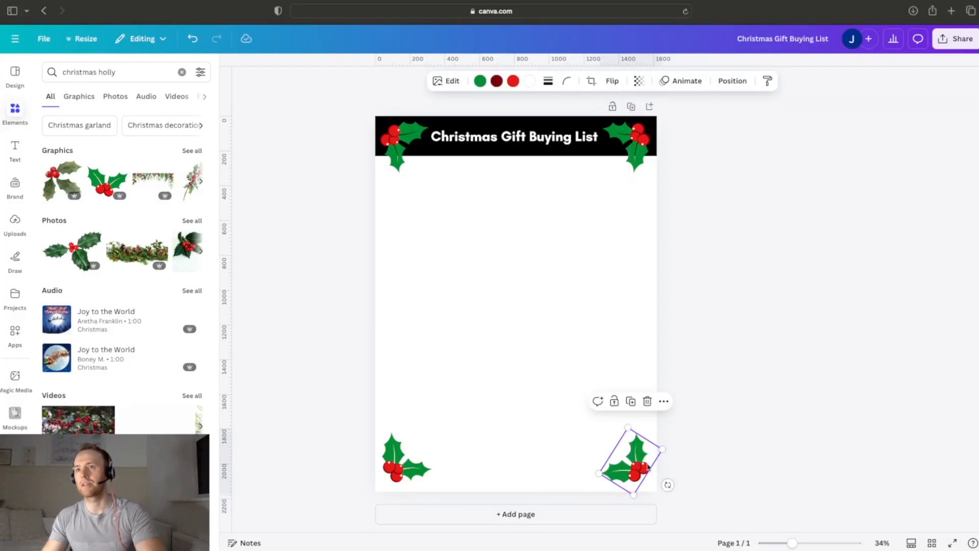
click(752, 451)
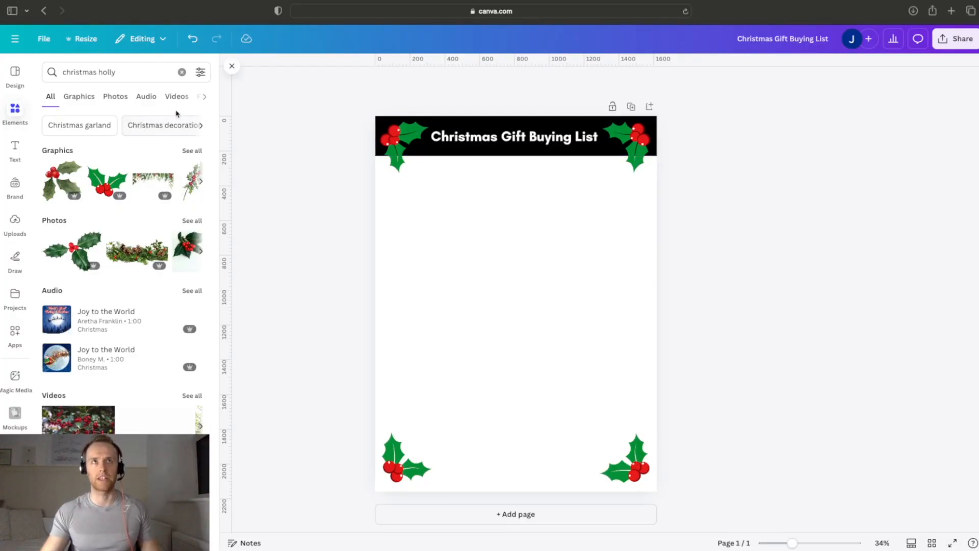
click(182, 72)
text(christmas)
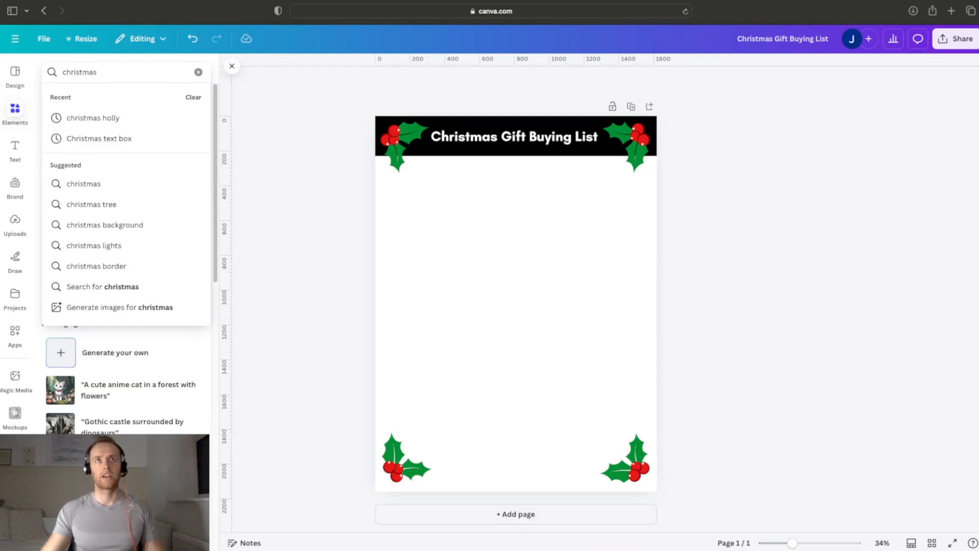
click(197, 73)
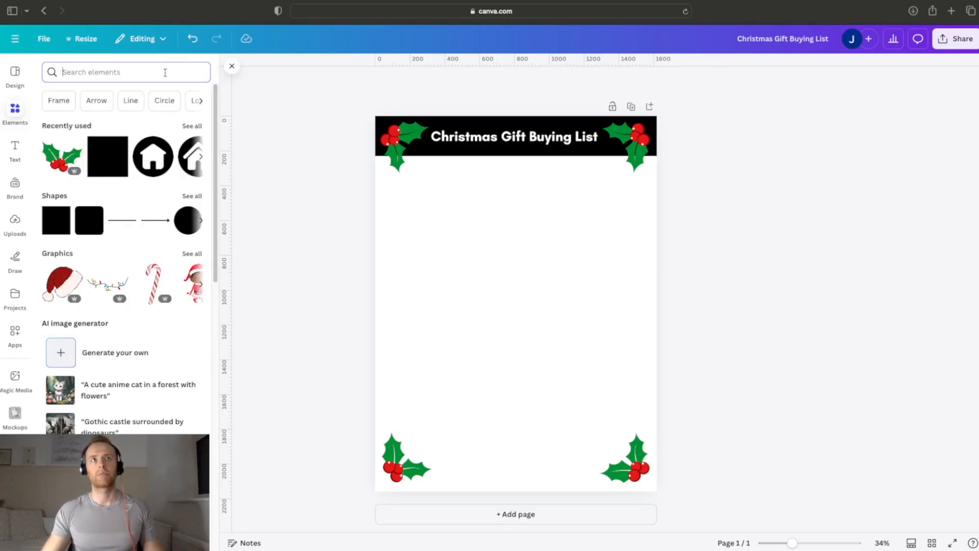
Step: Search the design templates for "christmas party invite"
click(14, 75)
click(153, 73)
click(162, 72)
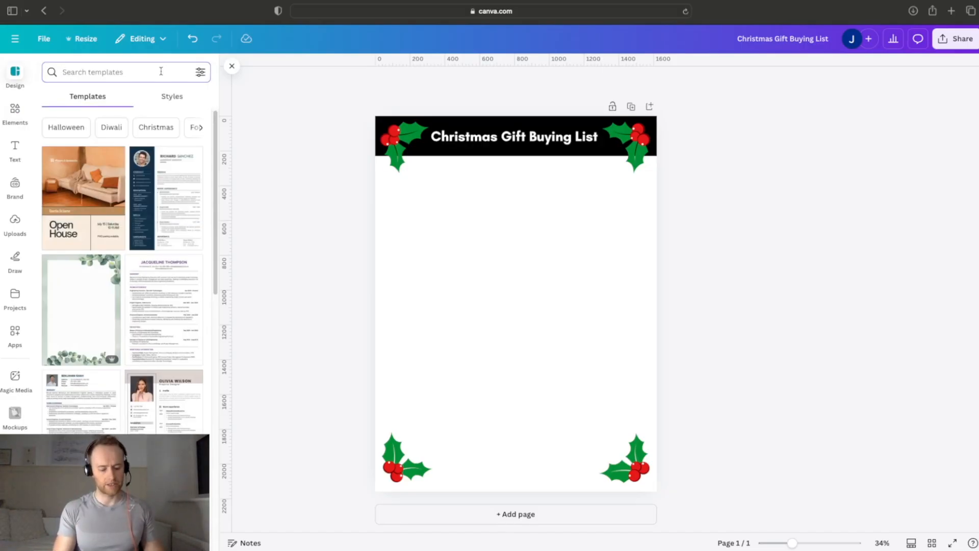
text(chris)
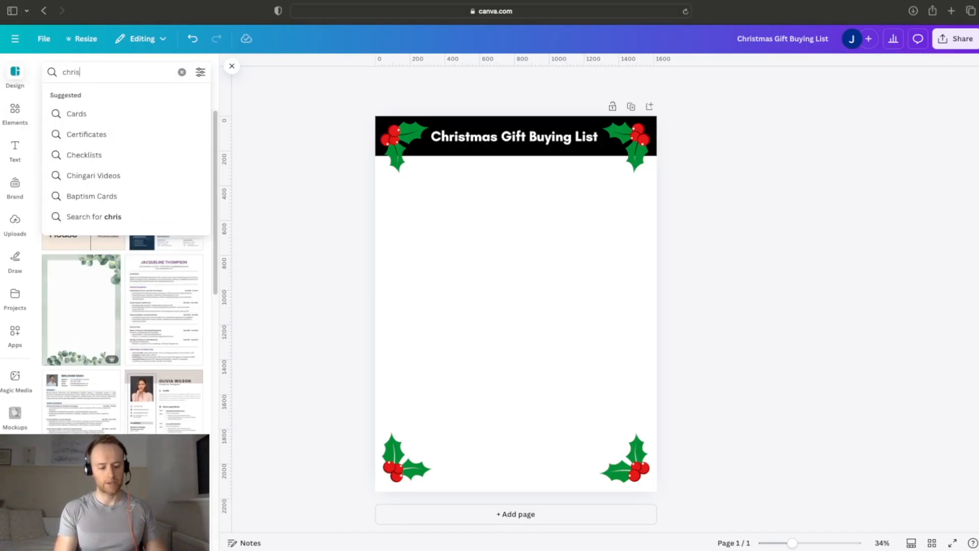
text(tmas party invite)
key(Return)
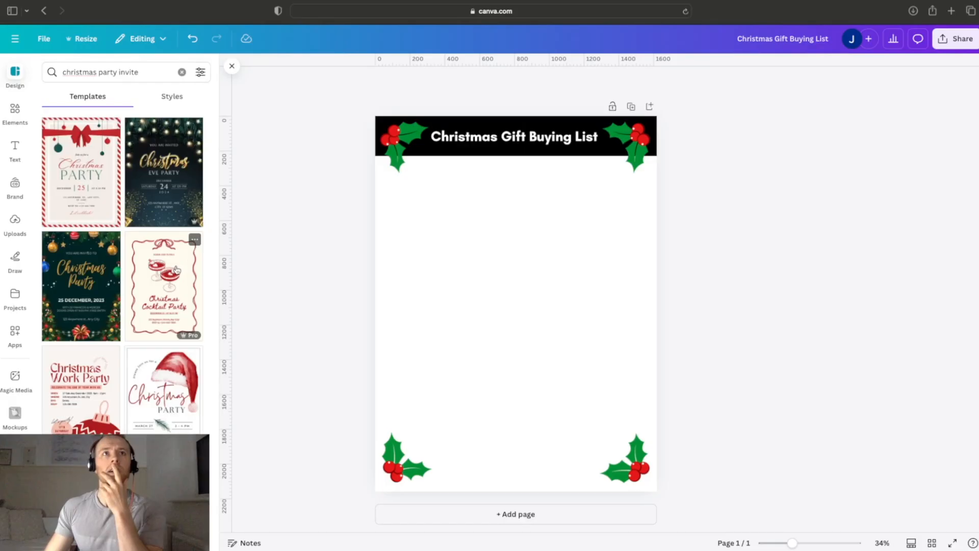
Step: Add a second page and apply the Beige and Red Vintage Christmas Dinner Invitation template to it
click(535, 509)
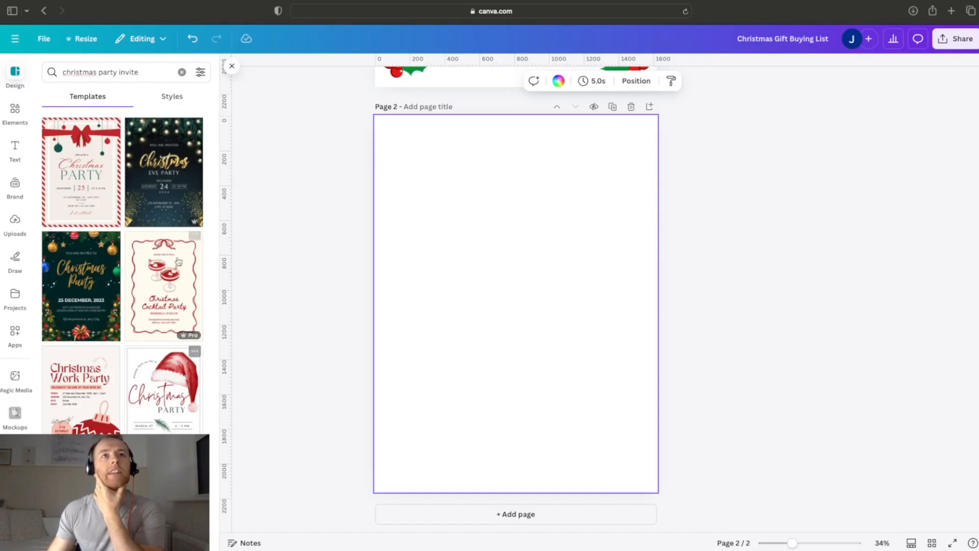
click(90, 188)
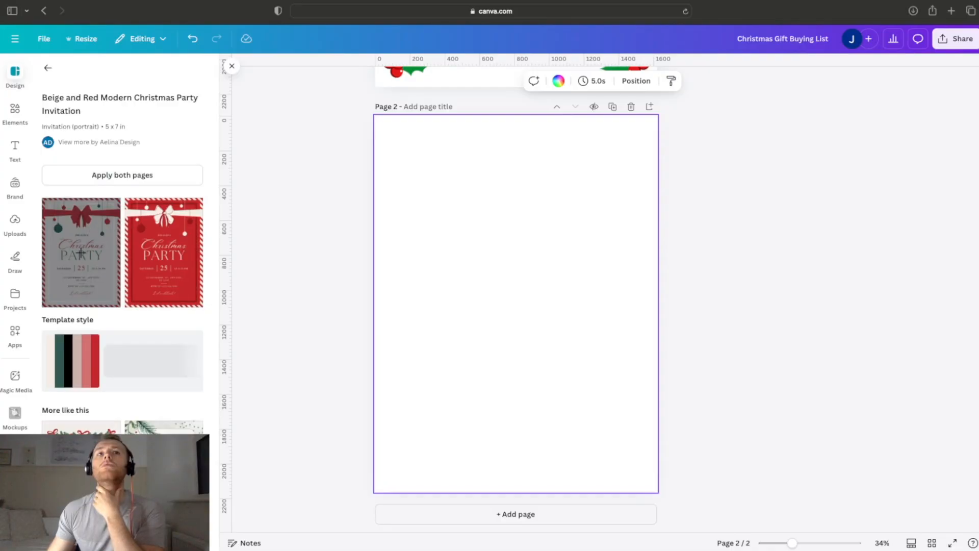
click(82, 429)
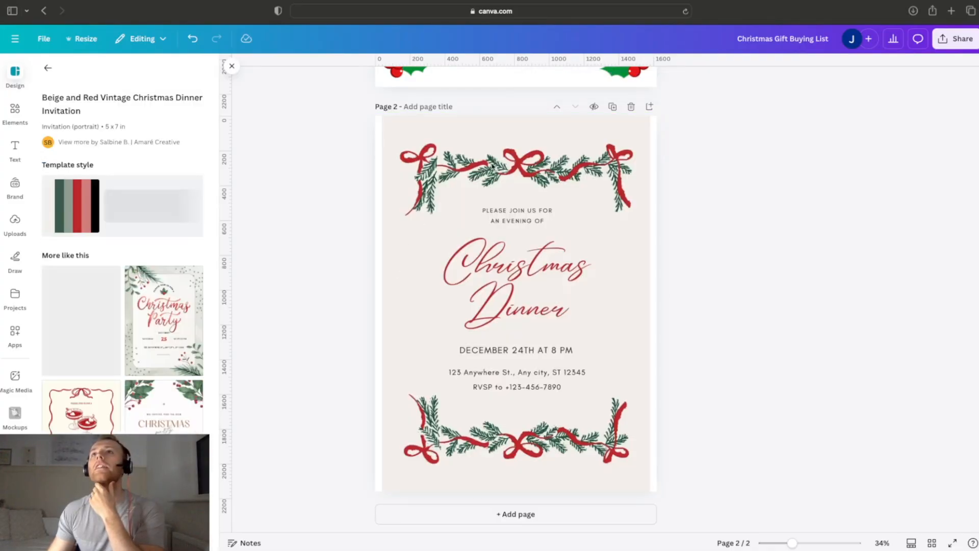
Step: Copy the upper ribbon-and-pine garland from page 2 and place it on page 1 below the header bar
click(521, 174)
click(521, 173)
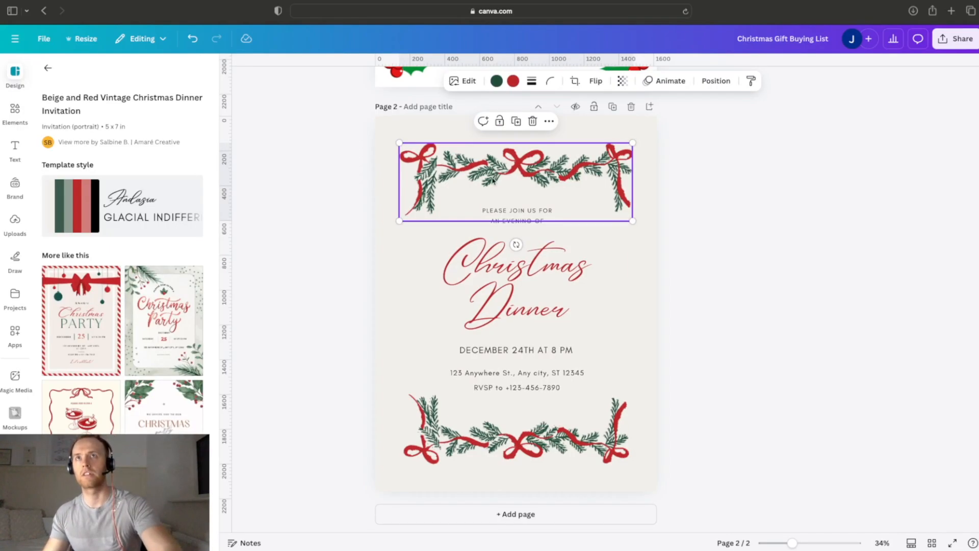
click(740, 204)
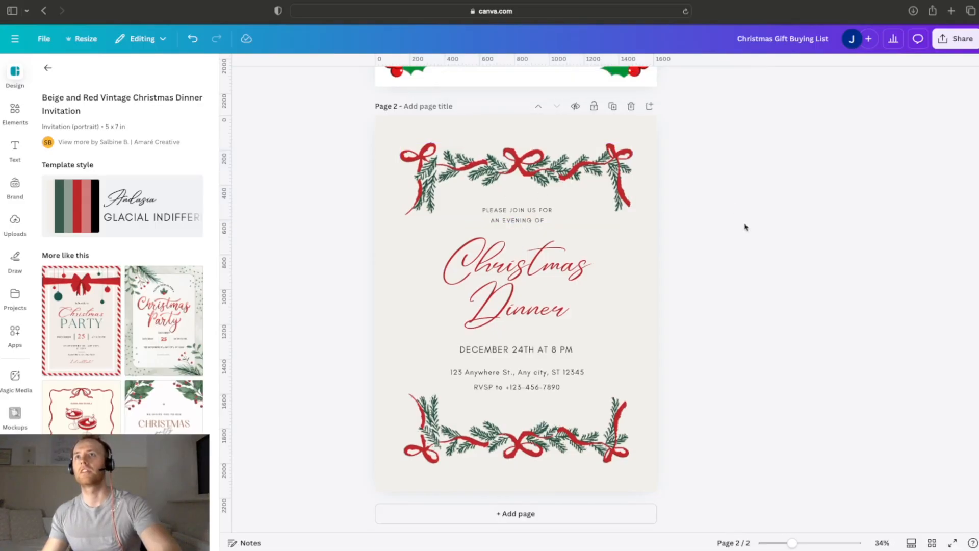
scroll(516, 301, up, 6)
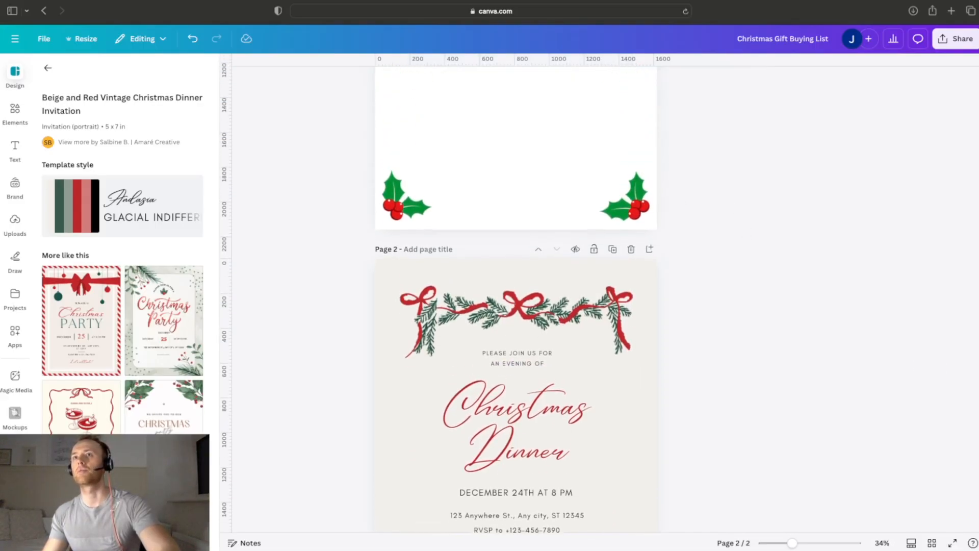
scroll(568, 216, up, 3)
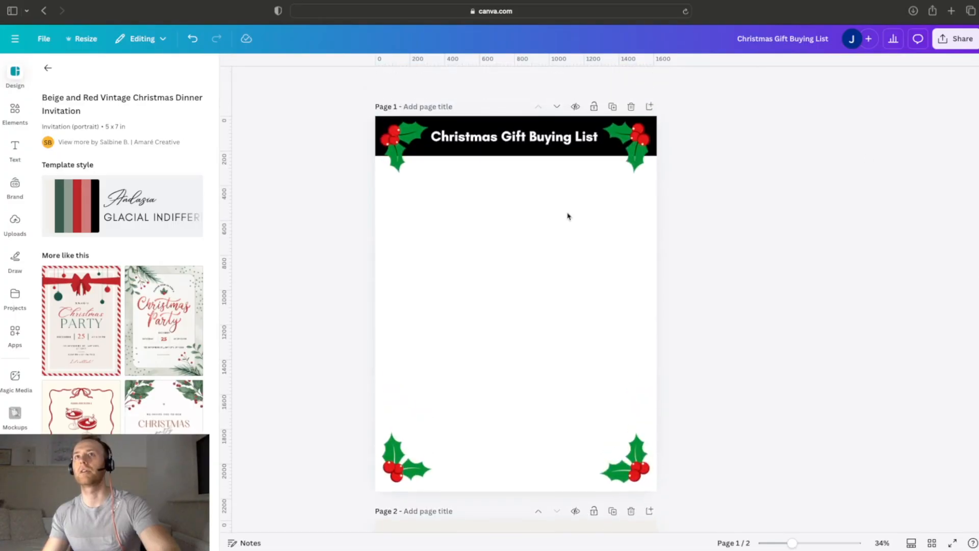
click(466, 347)
key(ctrl+v)
drag(510, 172, 510, 187)
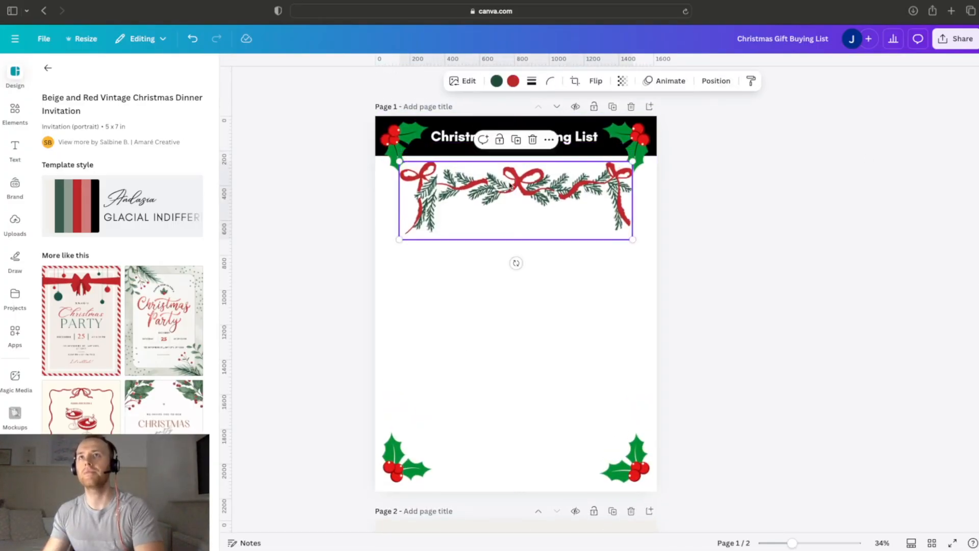
Step: Turn the garland upside down, shrink it, and centre it at the foot of page 1 between the two hollies
drag(515, 262, 517, 83)
drag(515, 214, 516, 455)
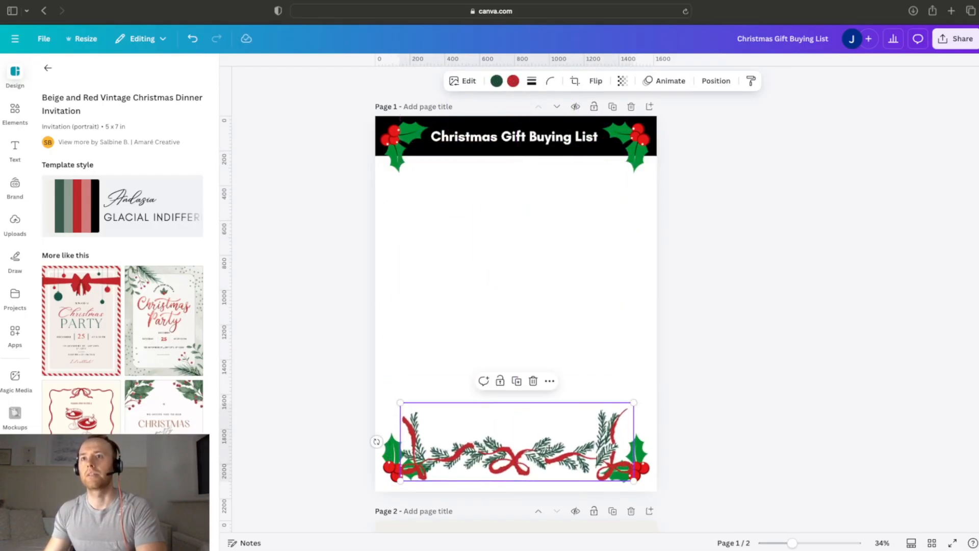
drag(634, 403, 521, 441)
drag(474, 464, 531, 468)
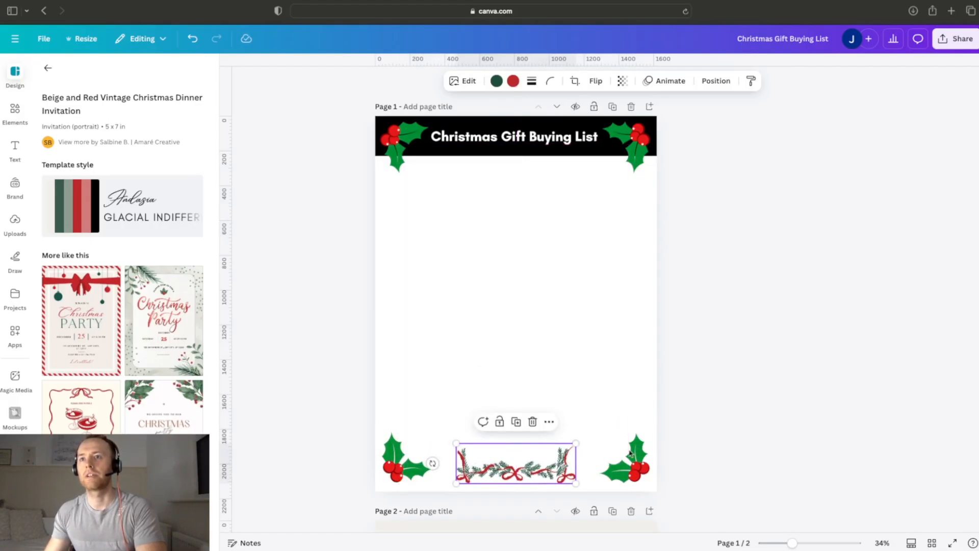
key(Escape)
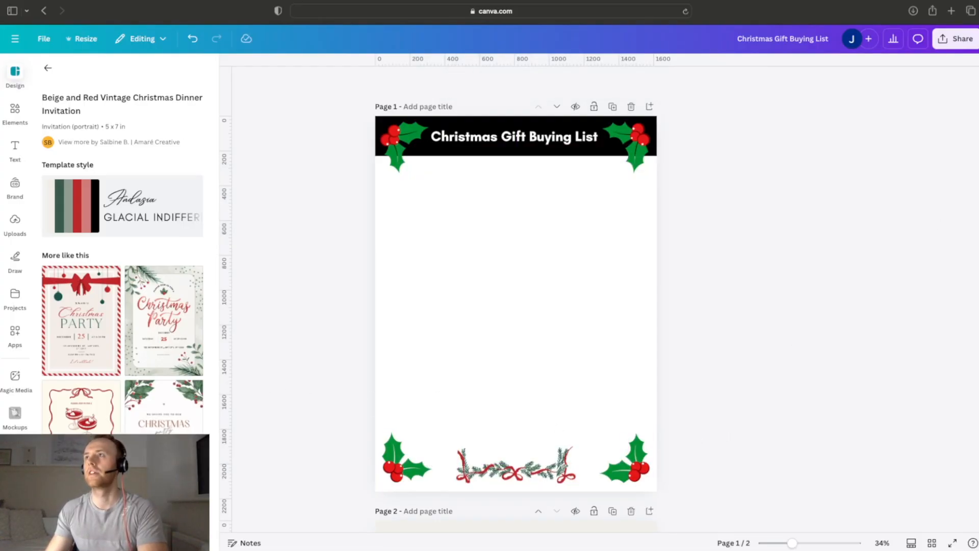
Step: Search the elements for "christmas designs"
scroll(957, 348, down, 10)
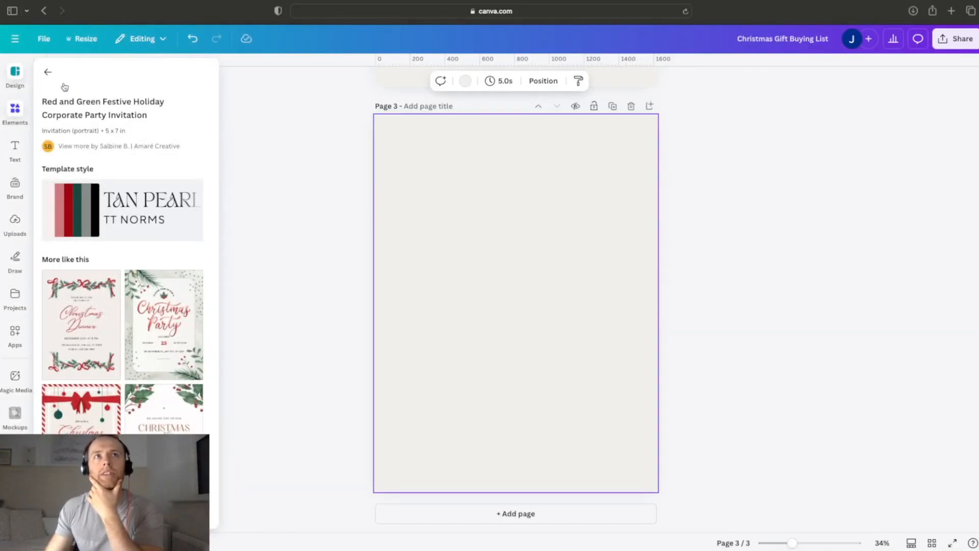
click(24, 109)
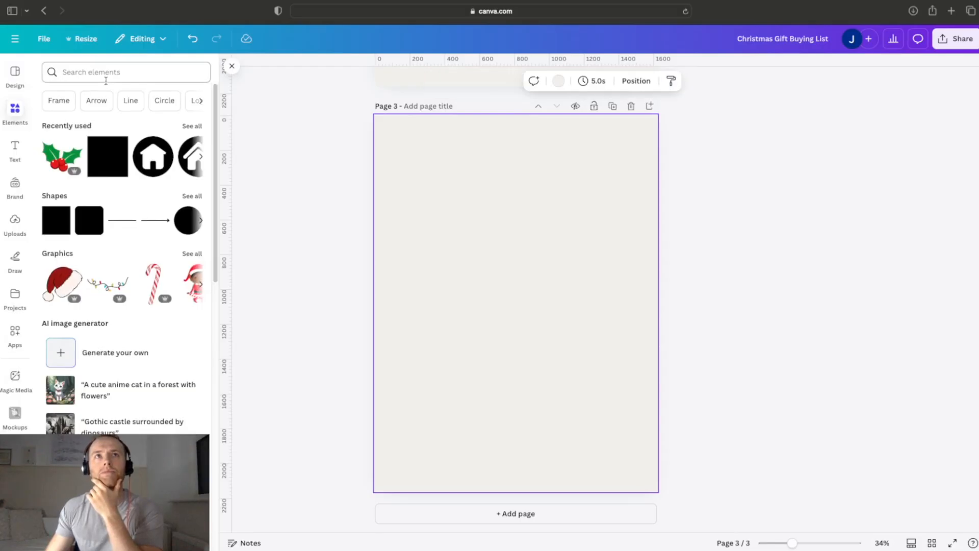
click(107, 74)
text(chris)
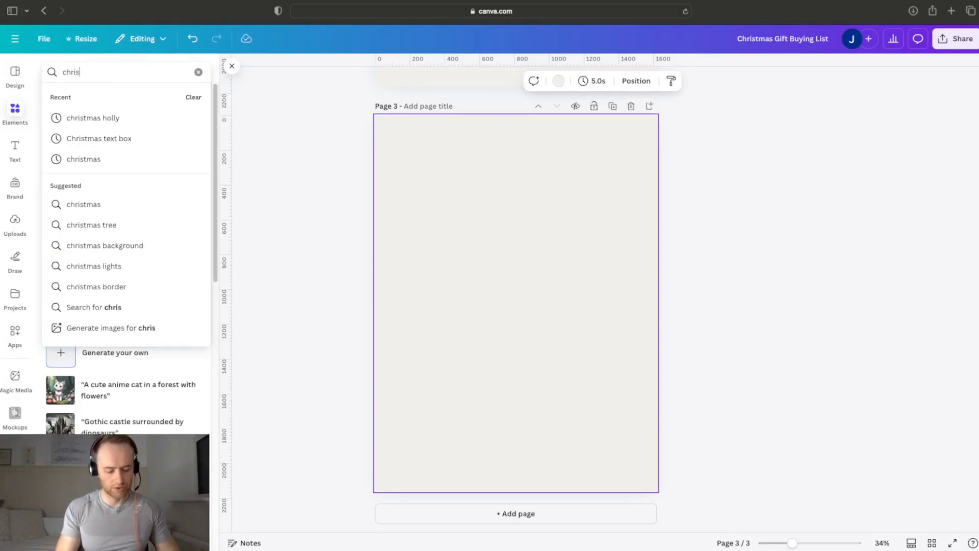
text(tmas designs)
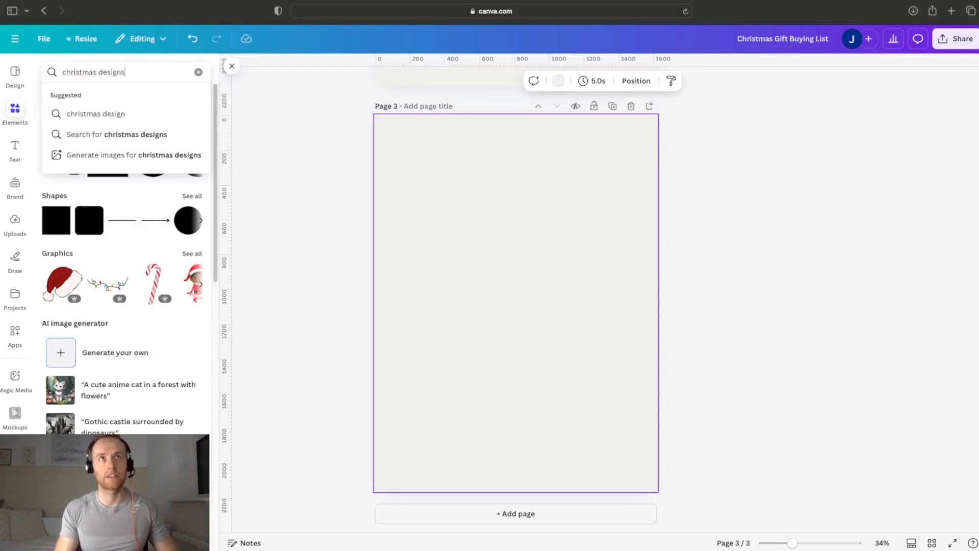
key(Return)
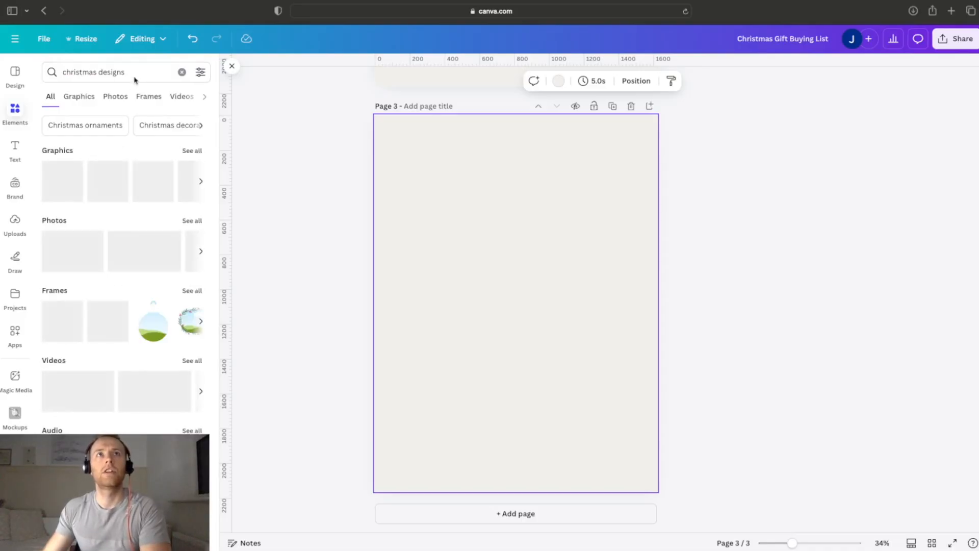
Step: Change the element search to "christmas border"
click(134, 74)
key(BackSpace)
key(BackSpace)
key(BackSpace)
key(BackSpace)
key(BackSpace)
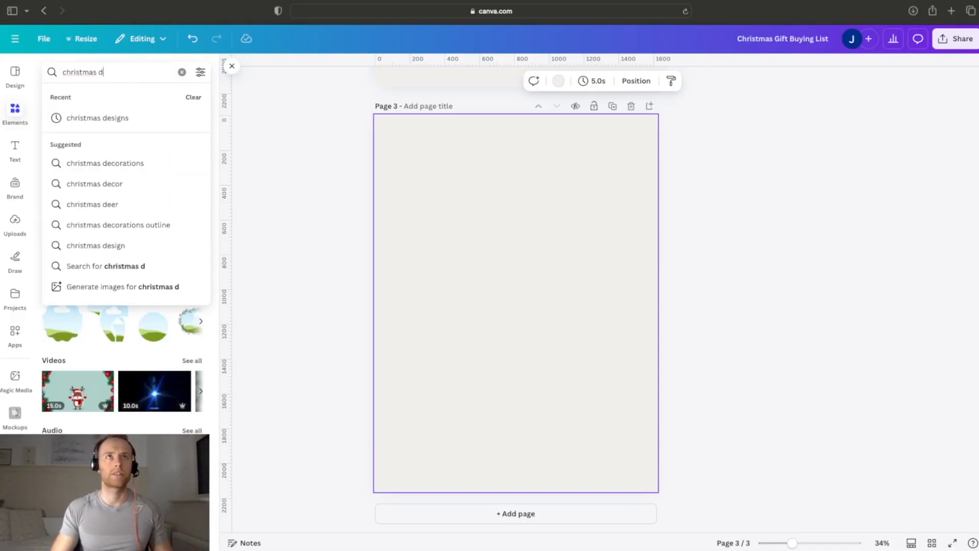
text(border)
key(Return)
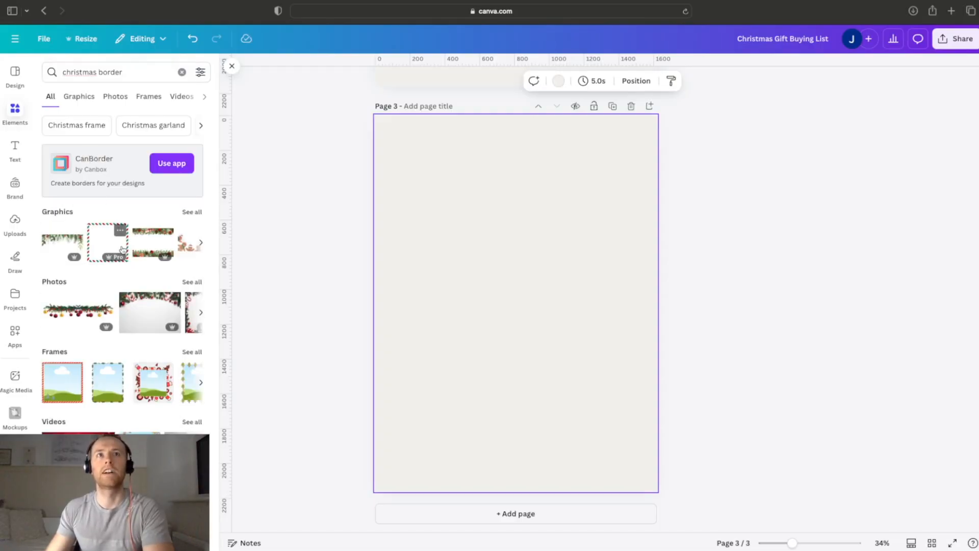
Step: Try the pine garland photo with red and gold baubles on page 1, turned vertical and shrunk
click(82, 307)
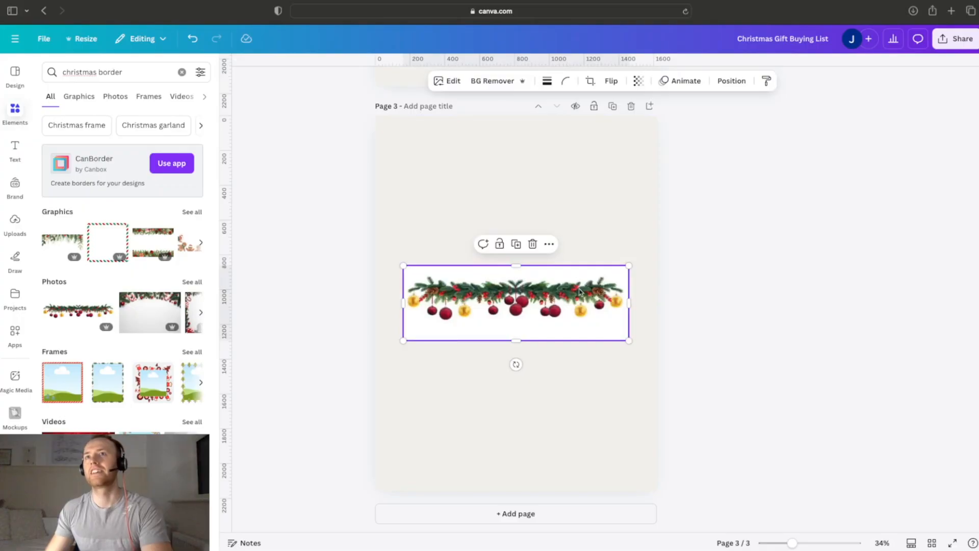
scroll(579, 292, up, 15)
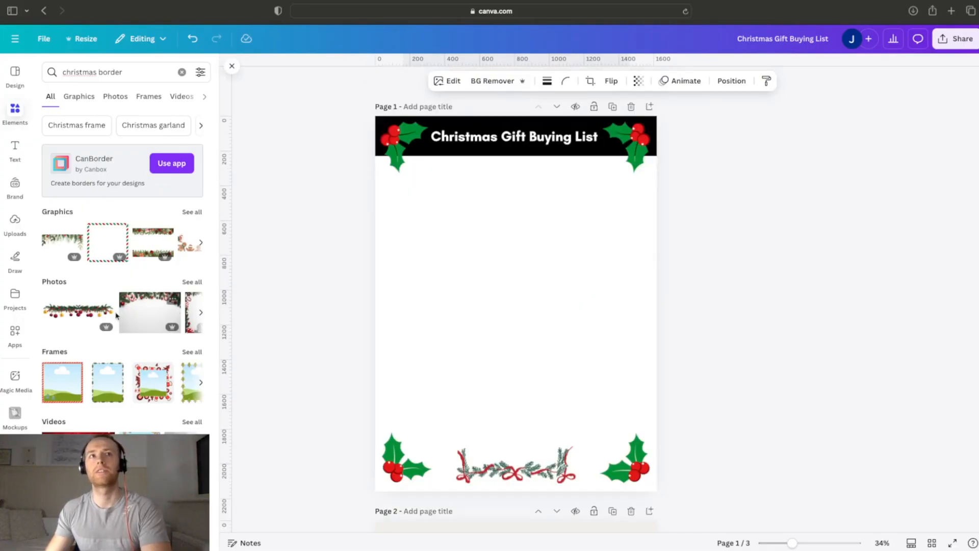
click(111, 313)
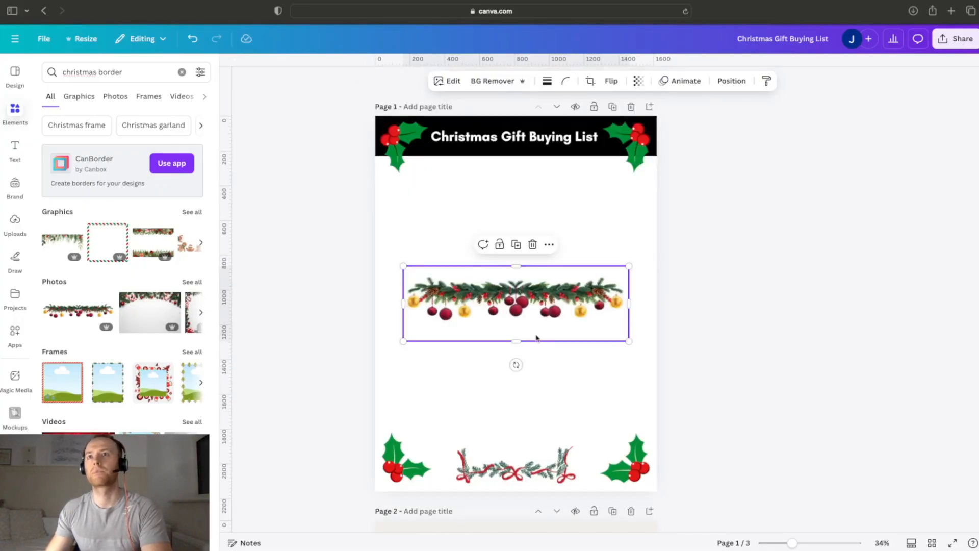
drag(487, 365, 420, 313)
drag(555, 417, 528, 337)
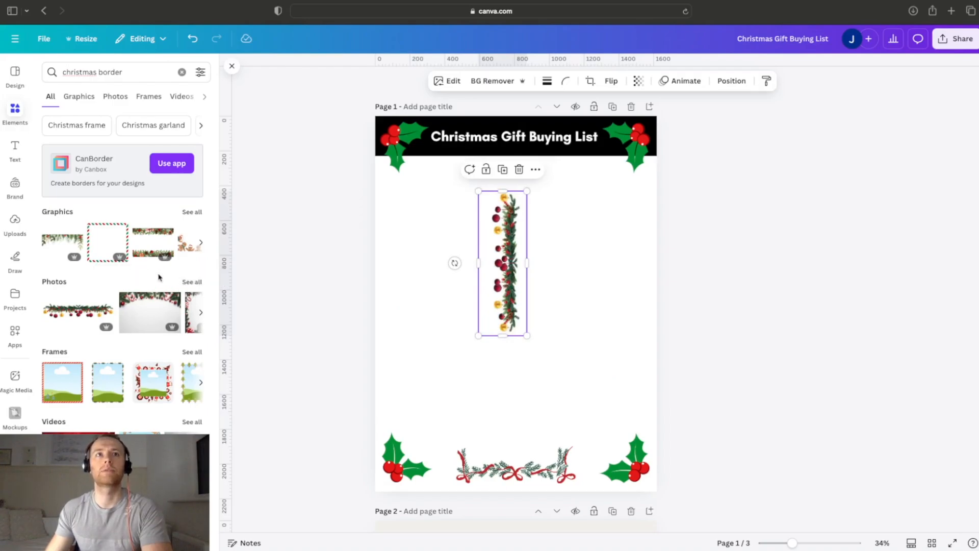
Step: Replace the bauble garland with the Christmas lights graphic, turned vertical and enlarged, along the left edge of page 1
click(198, 216)
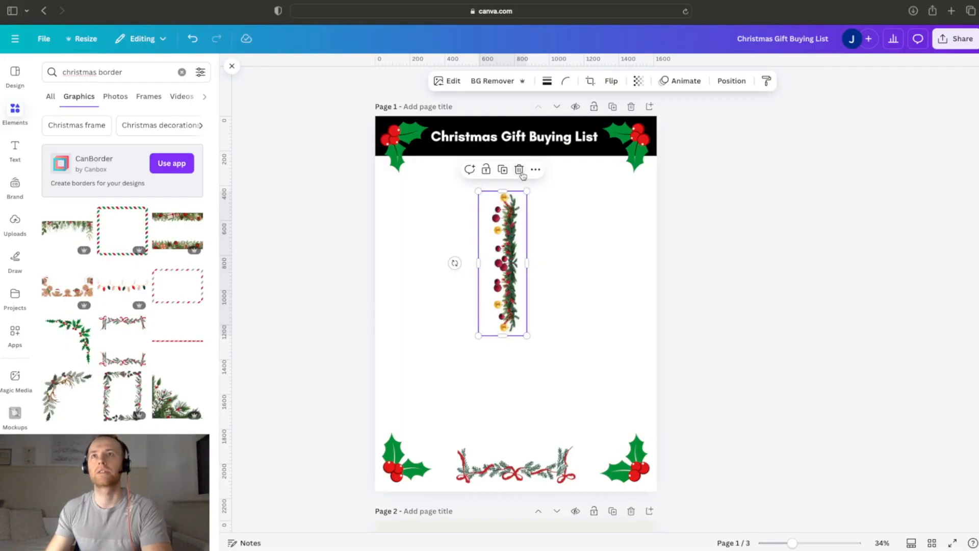
key(Delete)
click(118, 289)
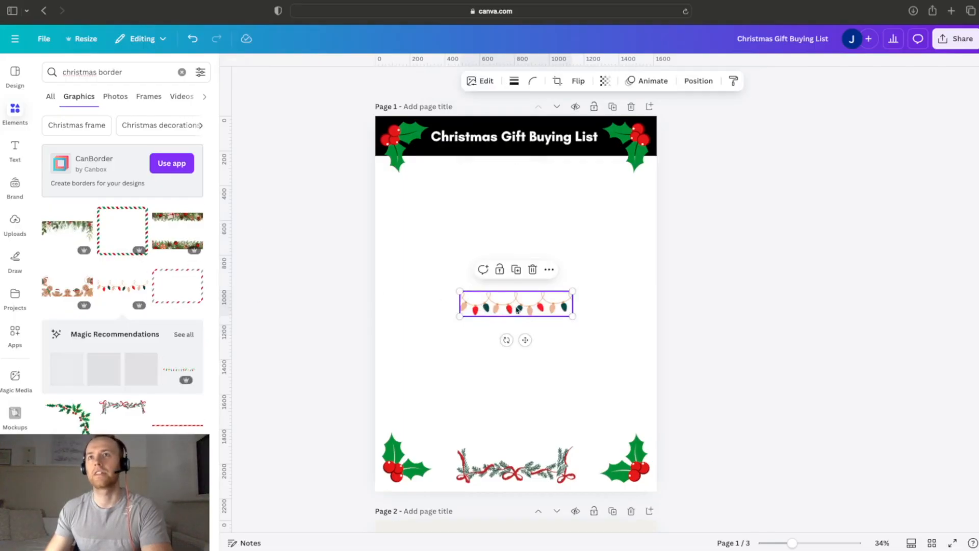
mouse_move(449, 302)
mouse_down()
mouse_move(446, 288)
mouse_move(446, 296)
mouse_up()
drag(530, 359, 542, 388)
drag(524, 325, 397, 302)
click(428, 270)
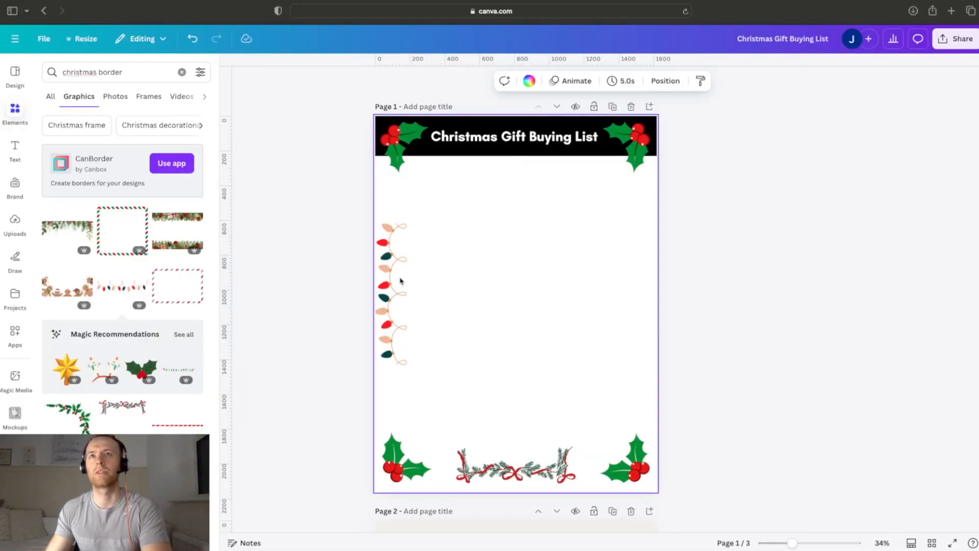
Step: Duplicate the string of lights, rotate the copy 180°, and place it along page 1's right edge, level with the original
click(400, 281)
key(super+d)
drag(399, 280, 621, 304)
drag(561, 280, 646, 286)
click(716, 283)
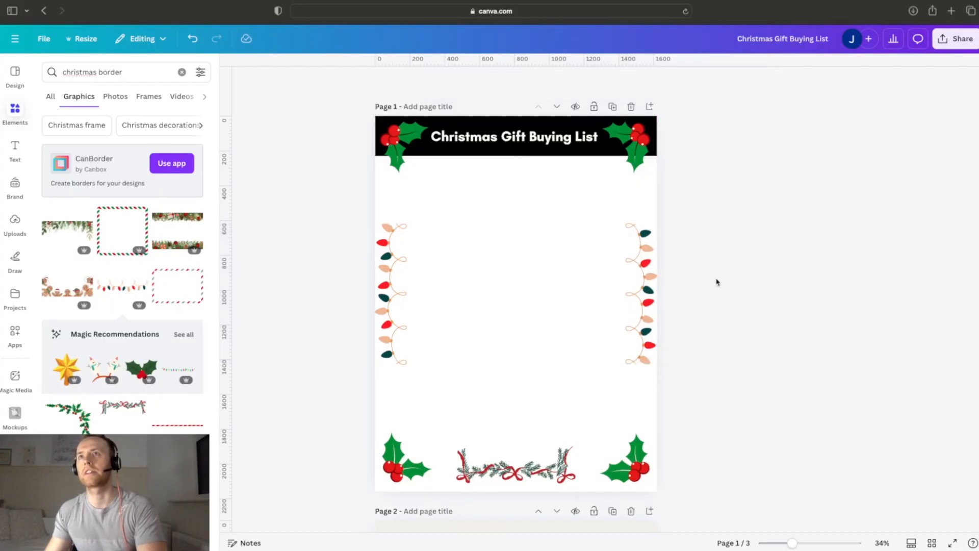
Step: Compare the size, X and Y position and rotation of the two strings of lights on page 1
click(656, 288)
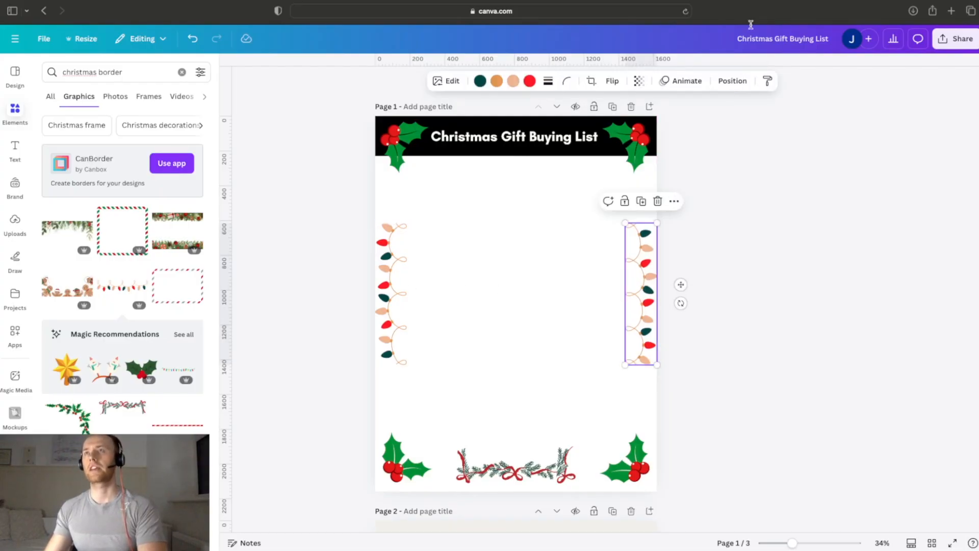
click(732, 81)
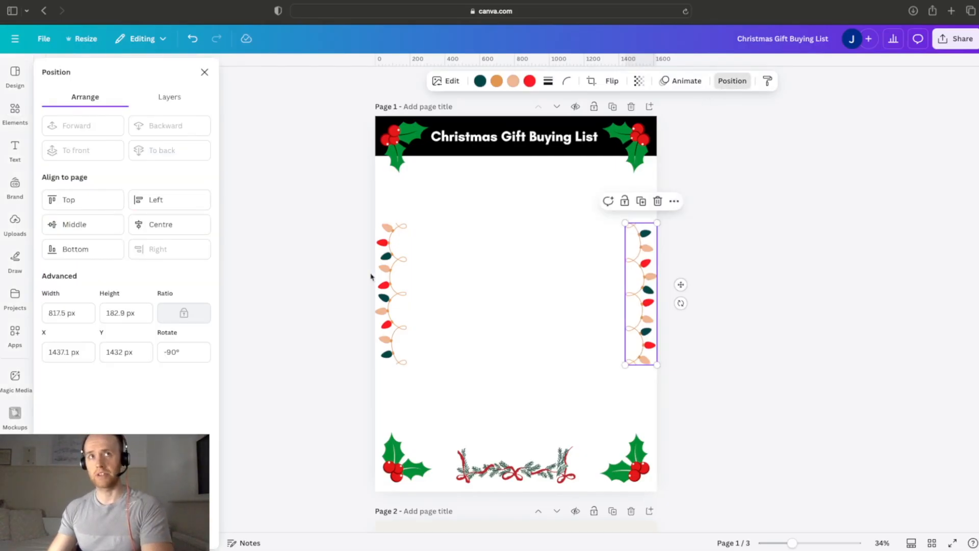
click(143, 347)
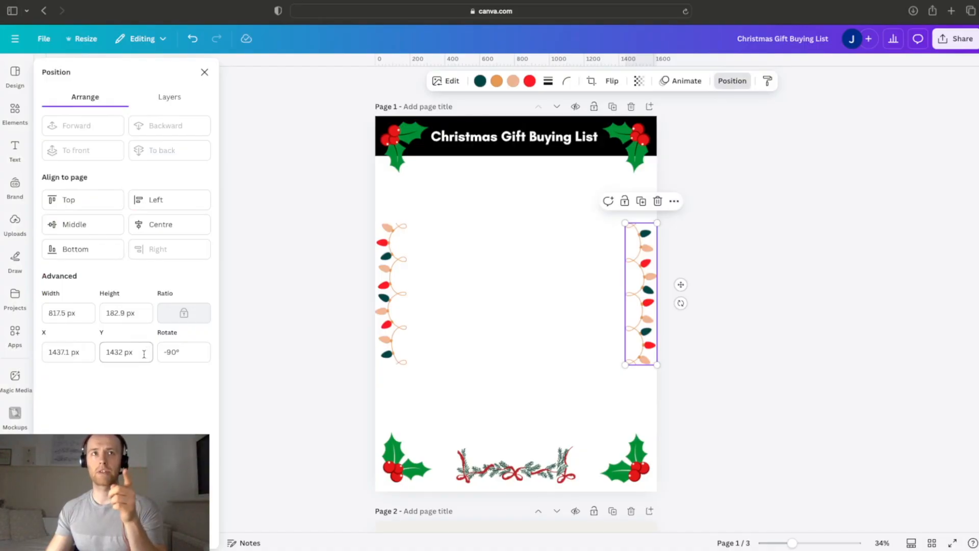
click(385, 280)
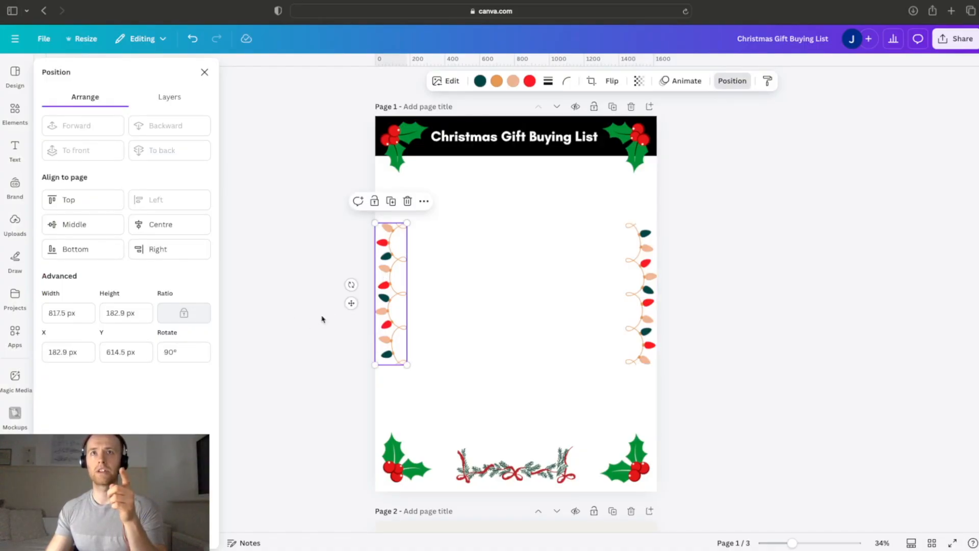
click(633, 280)
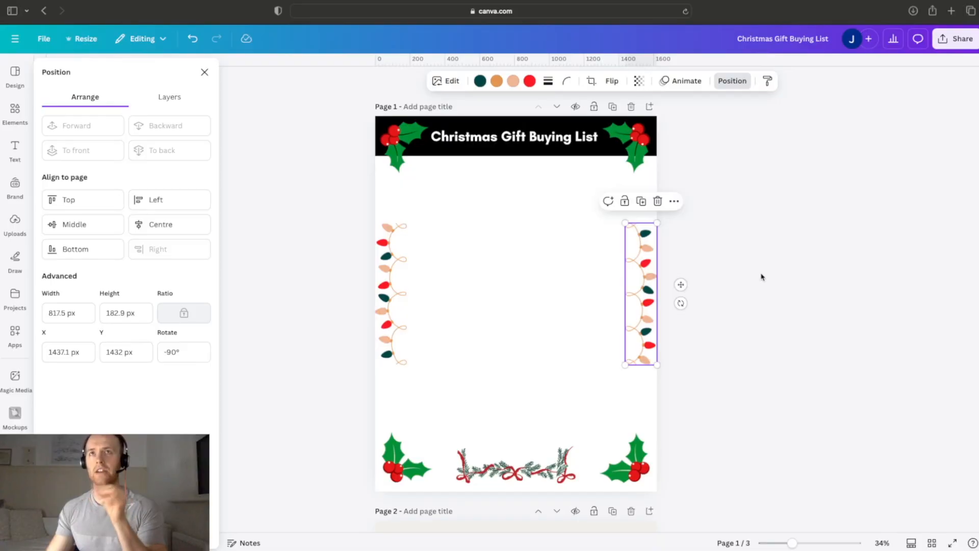
click(763, 277)
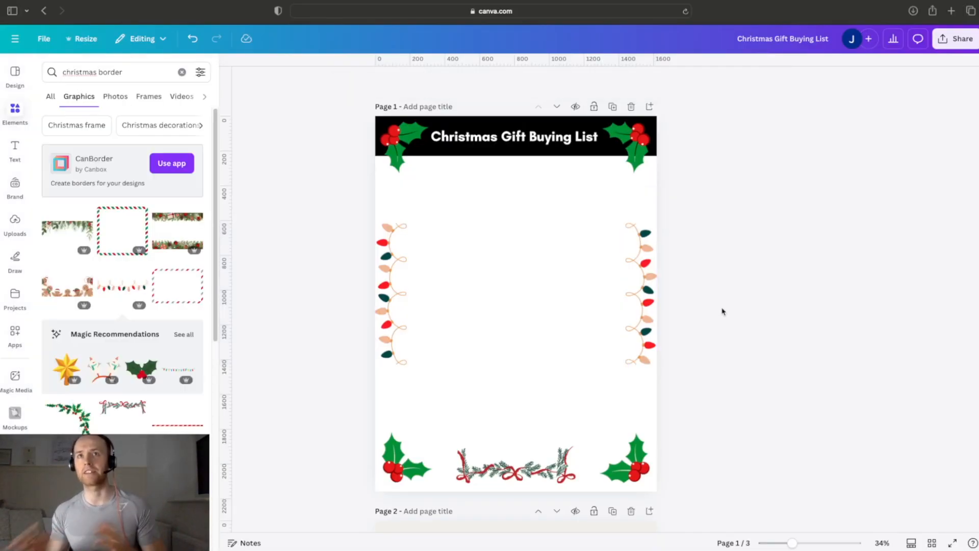
Step: Move the right-hand string of lights slightly inward from the page edge, keeping it level with the left one
click(643, 304)
drag(642, 301, 638, 301)
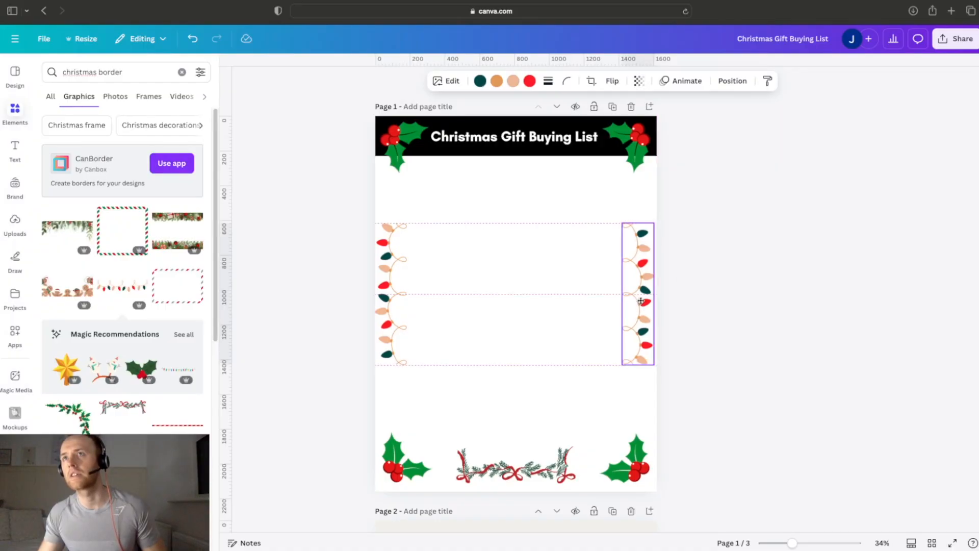
click(701, 285)
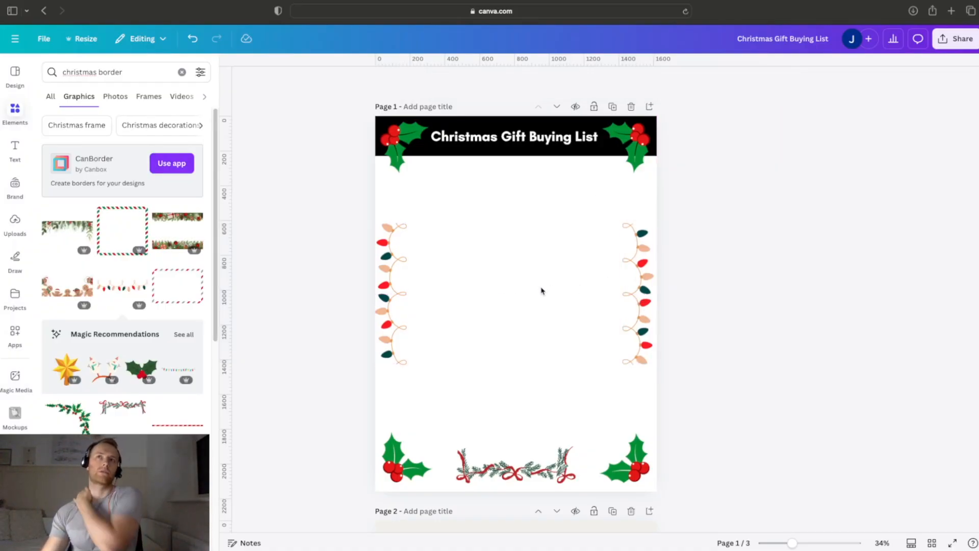
Step: Search the elements for "table", insert the plain grid table on page 1, and stretch its upper edge to just below the title header
click(181, 72)
click(160, 74)
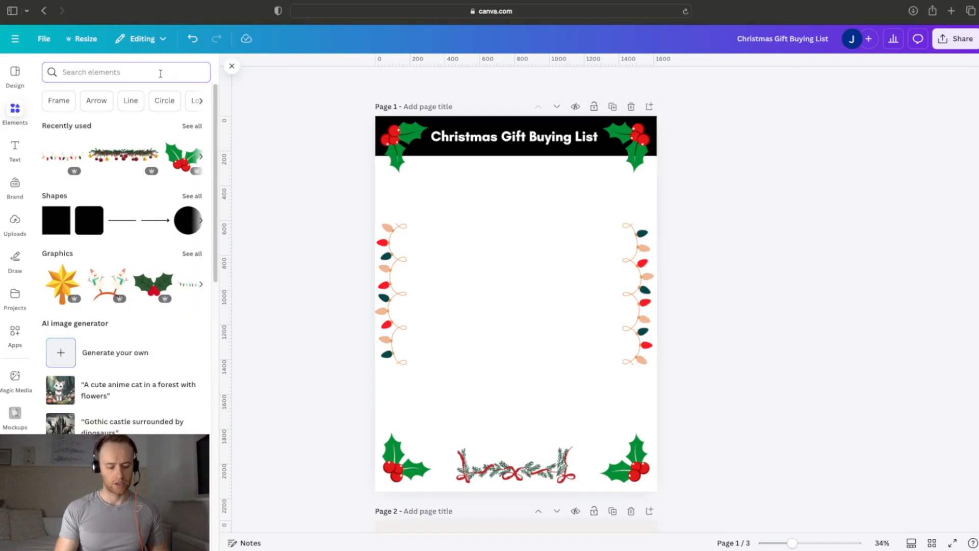
text(table)
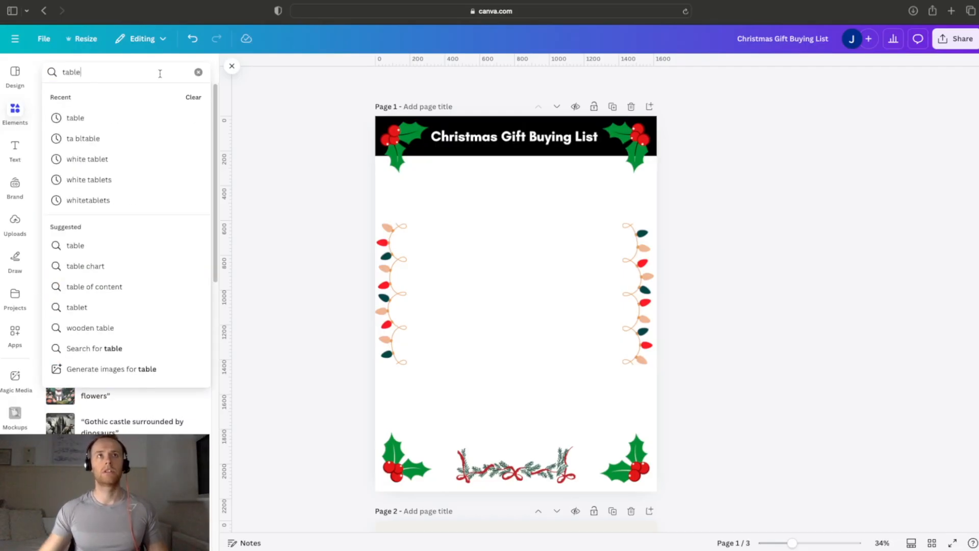
click(109, 119)
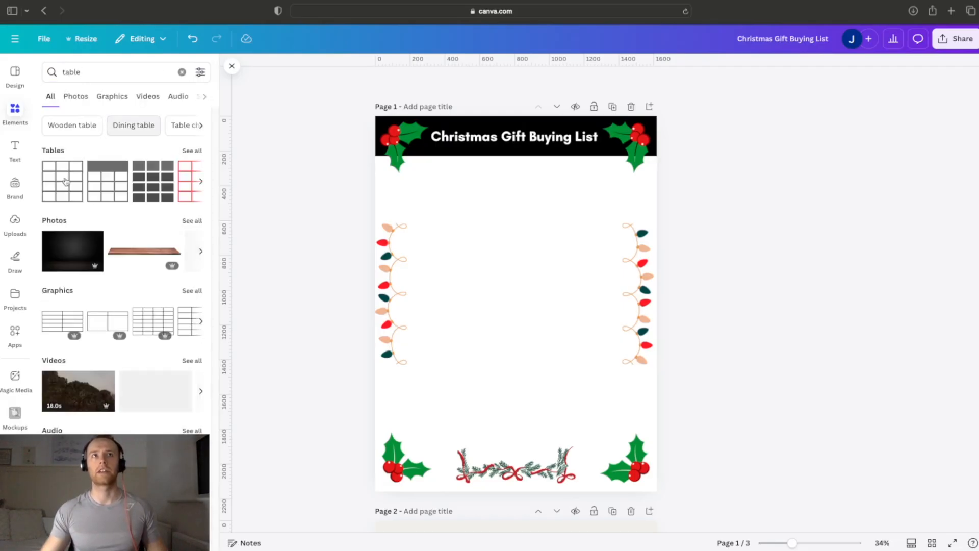
click(66, 181)
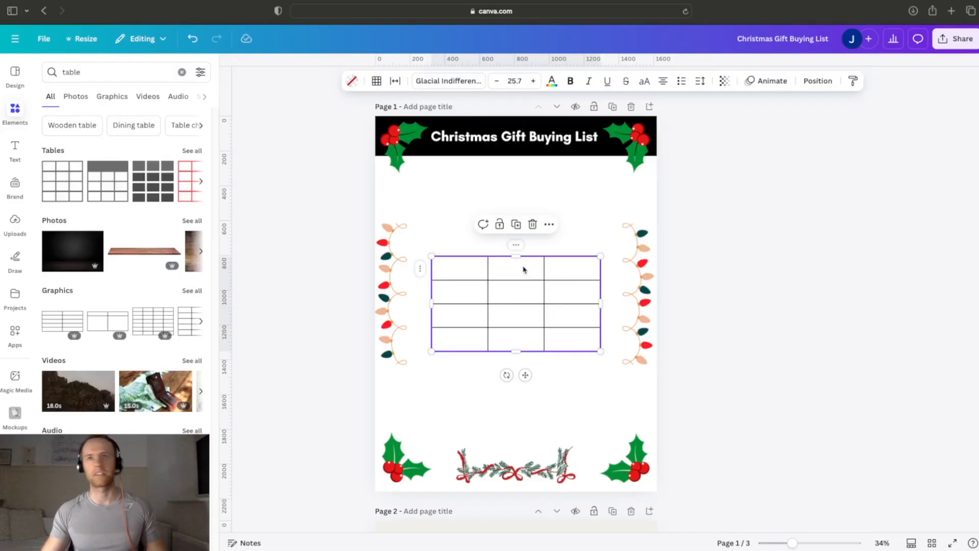
drag(518, 260, 522, 172)
Step: Add three rows at the bottom of the table and shorten its tall first row, keeping the table just below the title header
click(520, 341)
right_click(520, 341)
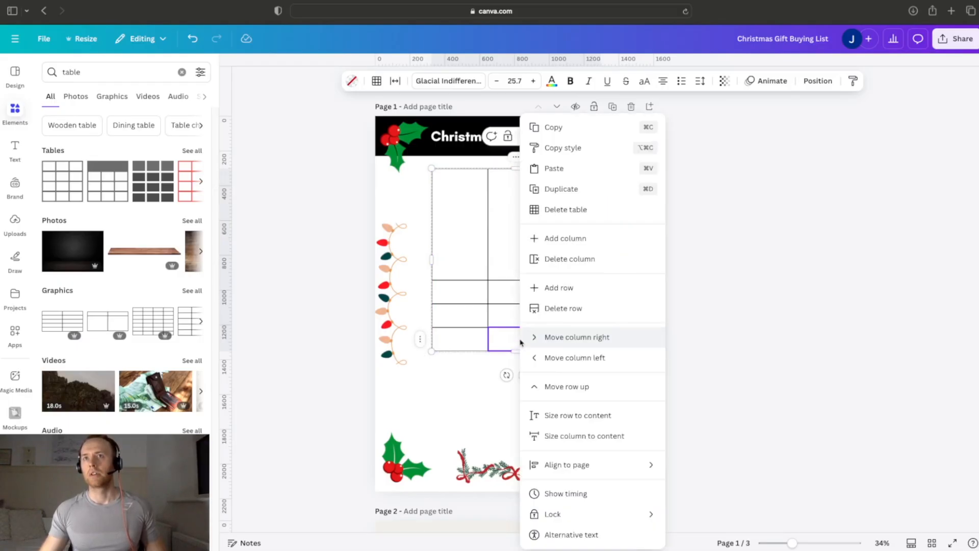
click(546, 286)
click(527, 364)
right_click(528, 364)
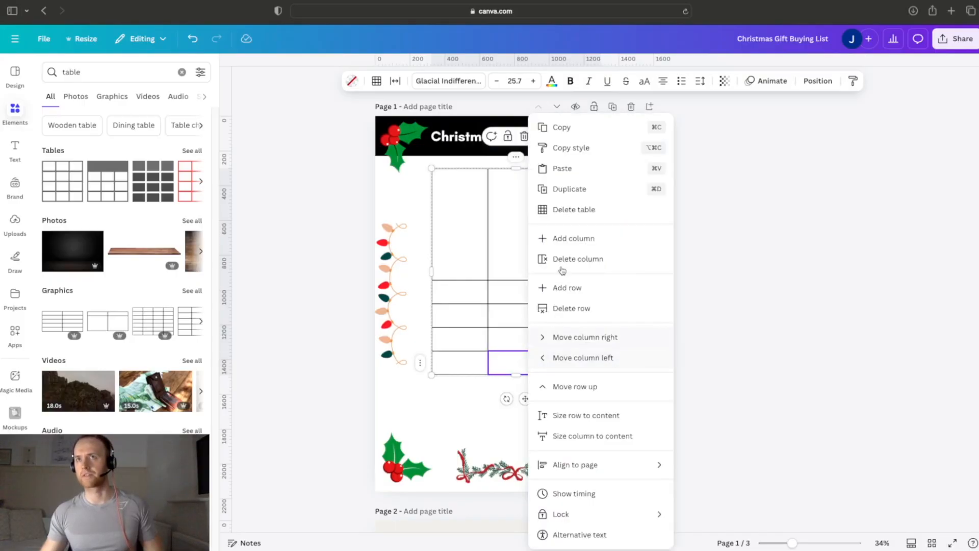
click(566, 286)
click(525, 390)
right_click(525, 390)
click(554, 289)
click(525, 260)
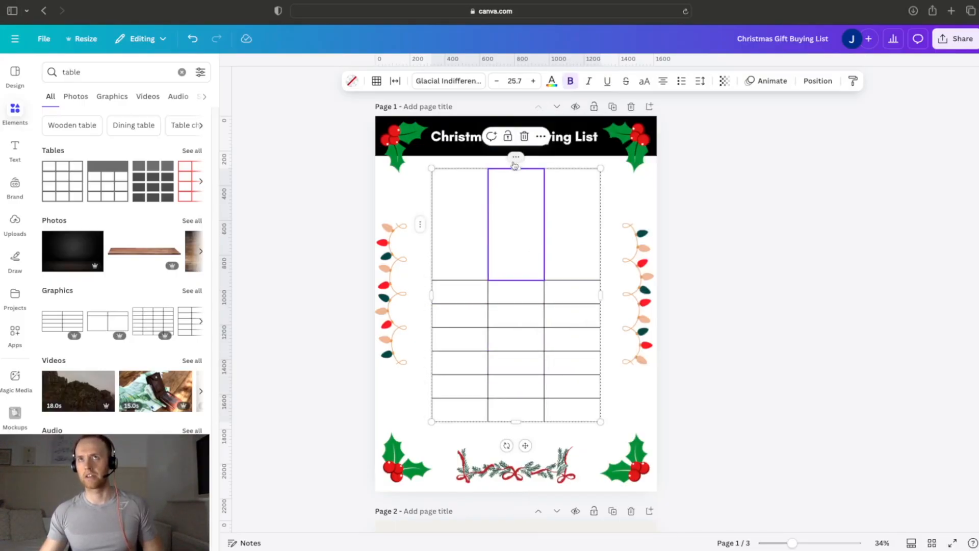
drag(515, 165, 559, 183)
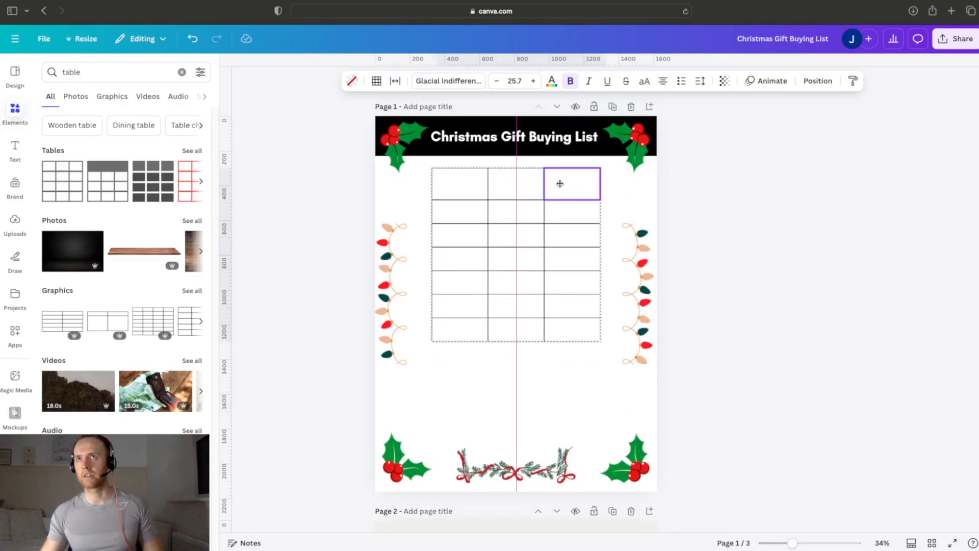
right_click(533, 328)
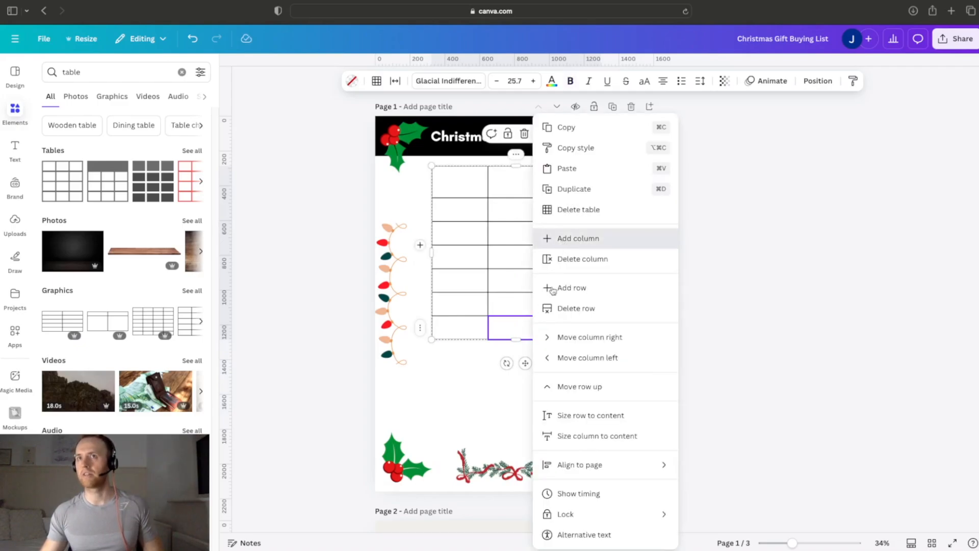
click(563, 239)
click(192, 39)
Step: Add four more rows to the lower part of the table so it reaches down to just above the garland
right_click(517, 326)
click(563, 289)
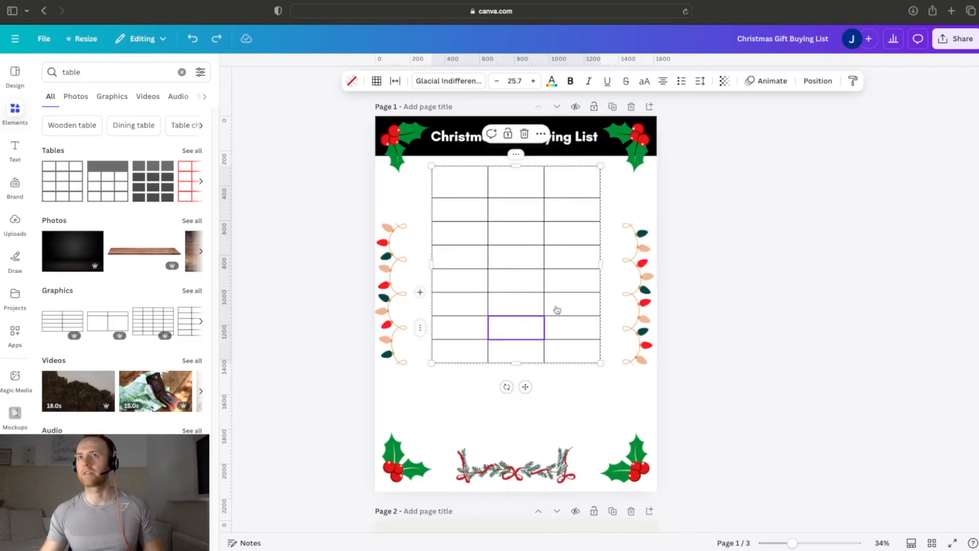
right_click(533, 347)
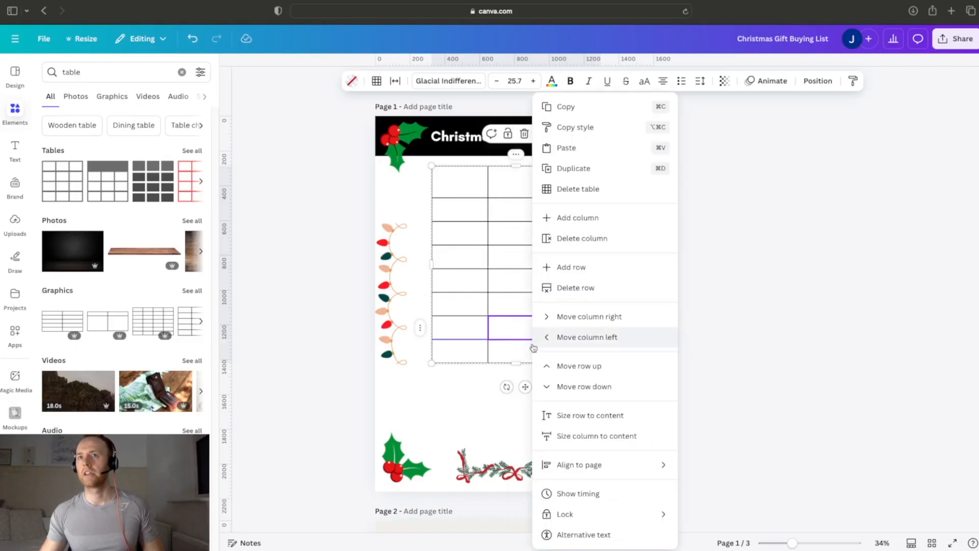
click(572, 269)
click(521, 375)
right_click(520, 374)
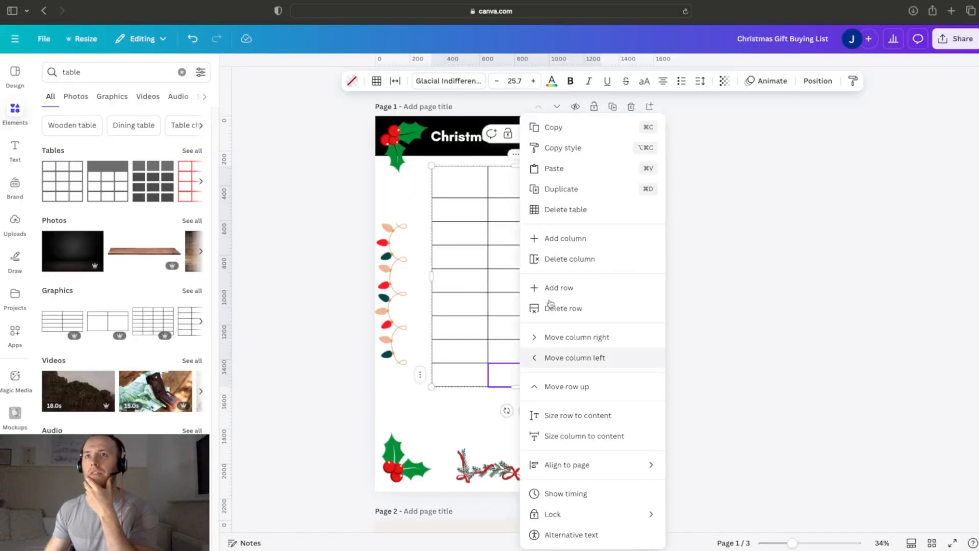
click(550, 287)
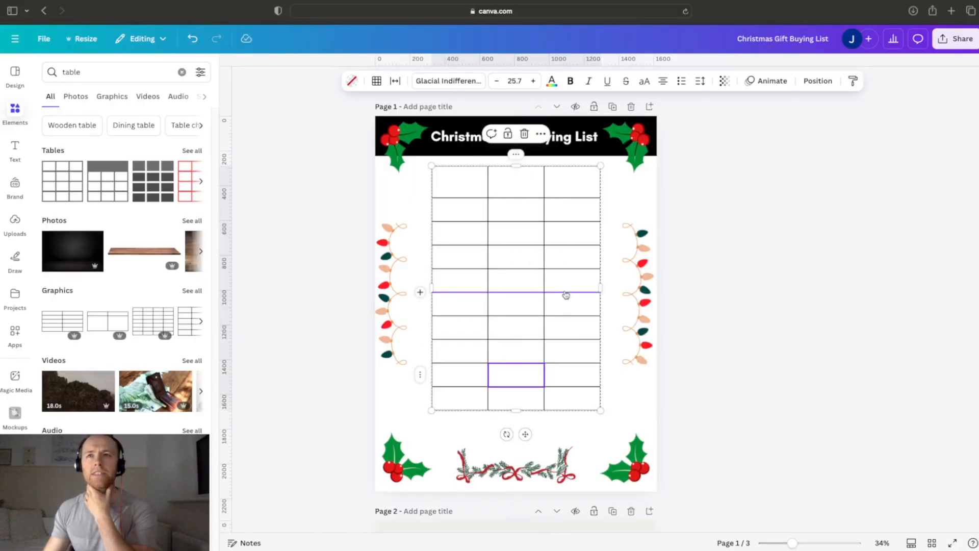
right_click(525, 404)
click(559, 295)
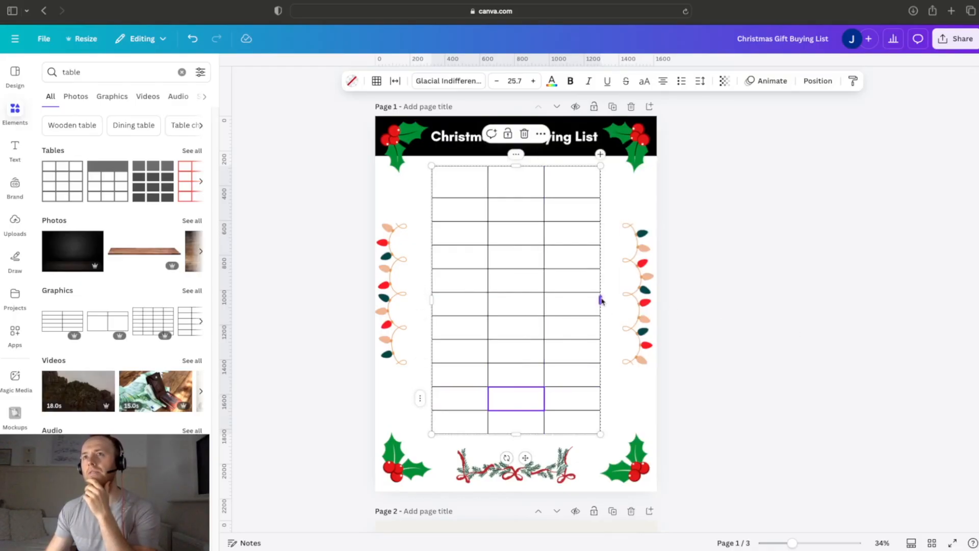
Step: Widen the table evenly on both sides so it nearly fills the space between the two strings of lights
drag(608, 300, 622, 301)
drag(431, 302, 418, 304)
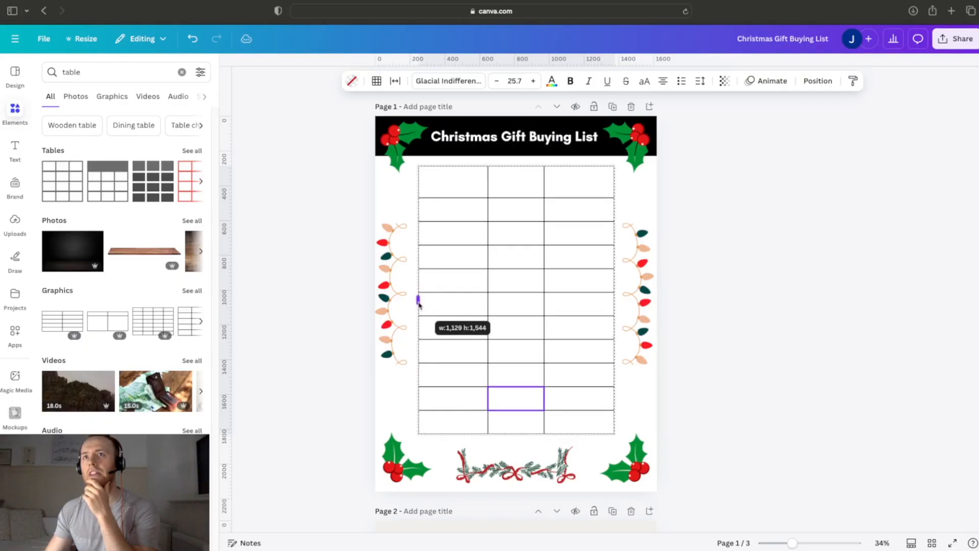
click(761, 336)
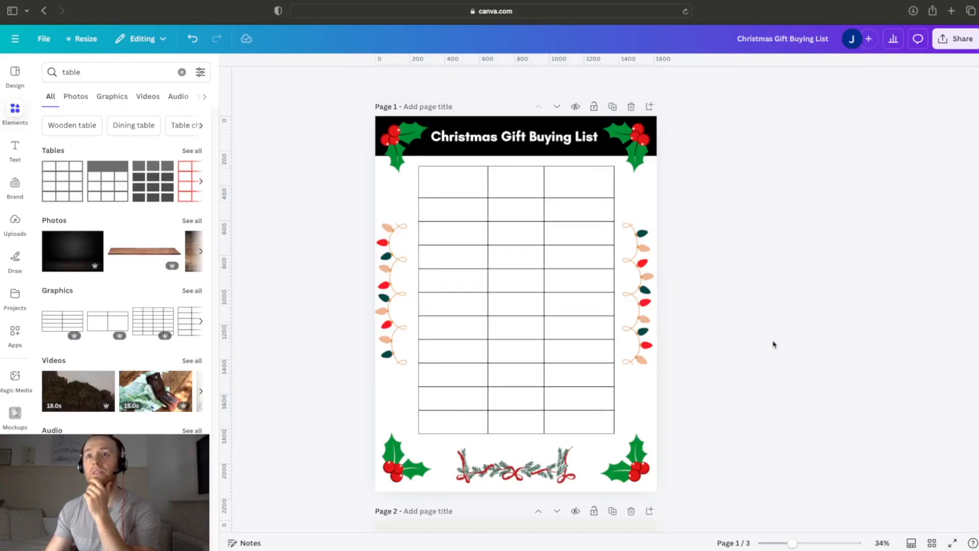
Step: Fill all three cells of the table's first row with the medium green default colour, trying the lighter lime green as well
click(530, 181)
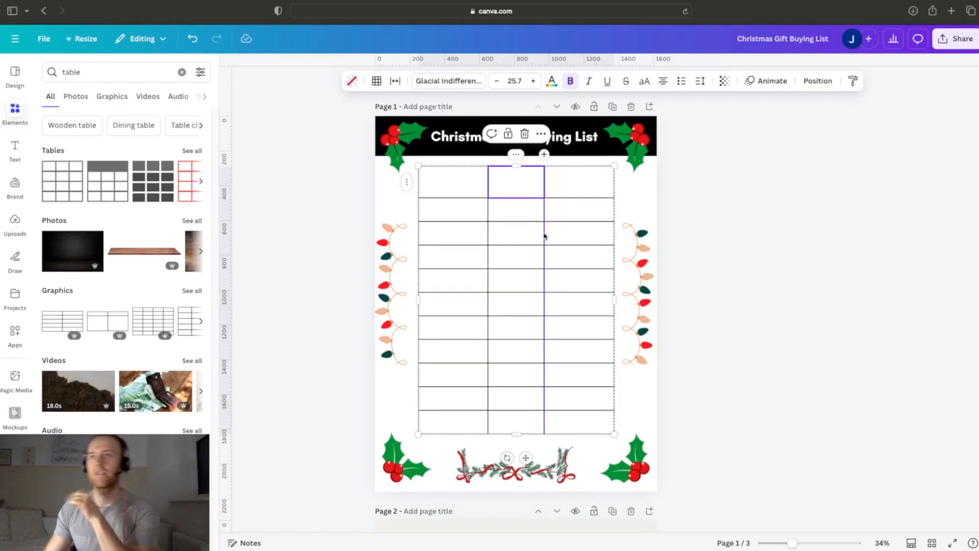
click(557, 193)
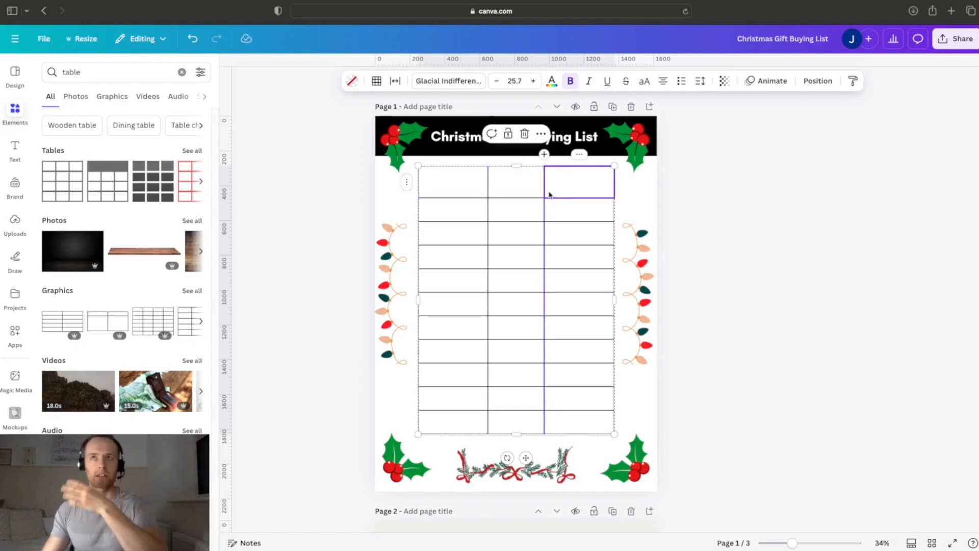
shift+click(469, 186)
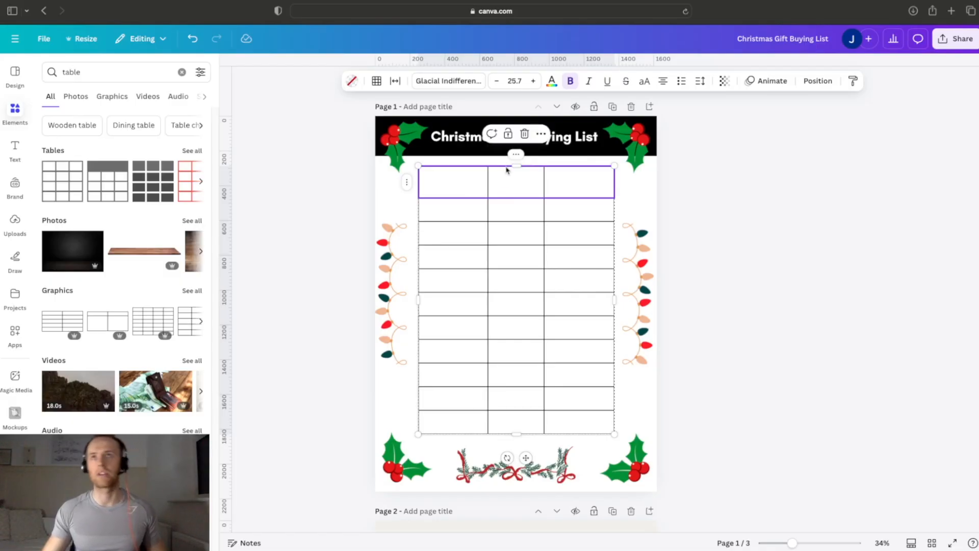
click(351, 82)
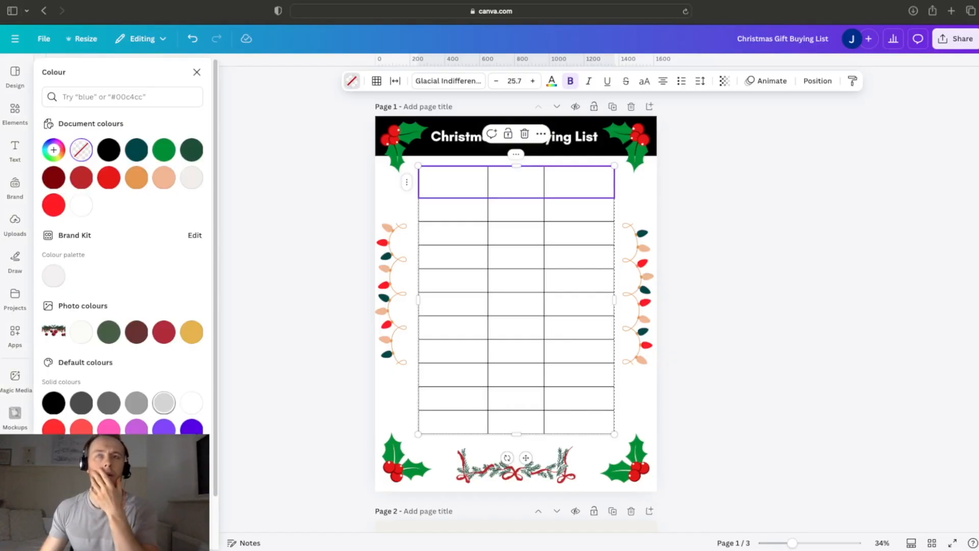
click(81, 486)
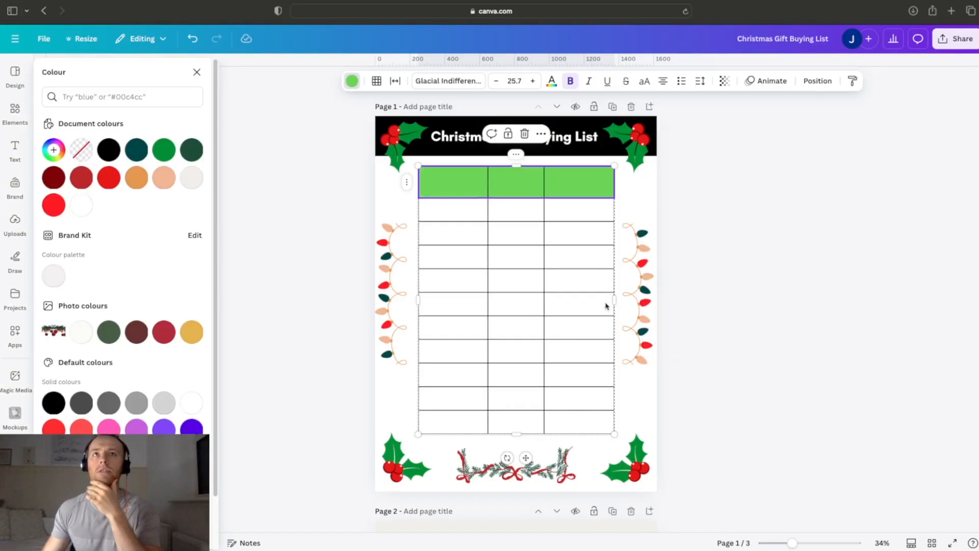
click(109, 486)
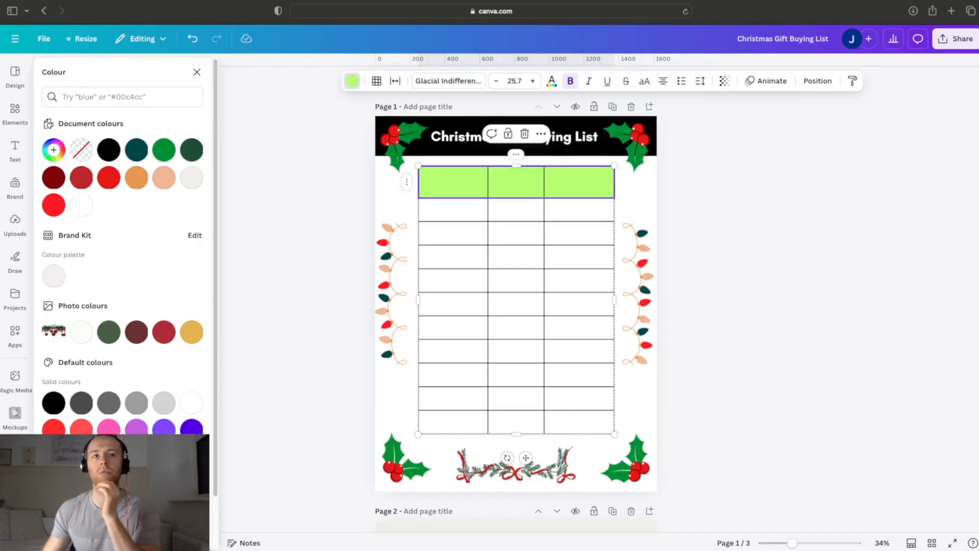
click(82, 486)
Step: Widen the table's first column, narrow the last, and label the second and third column headers "Gifts Left To Buy" and "Done"
click(554, 197)
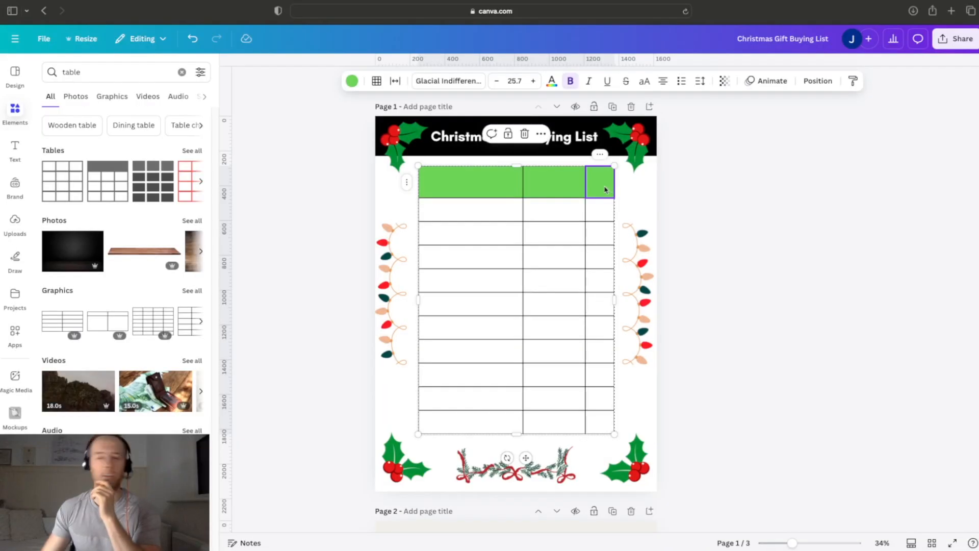
click(602, 187)
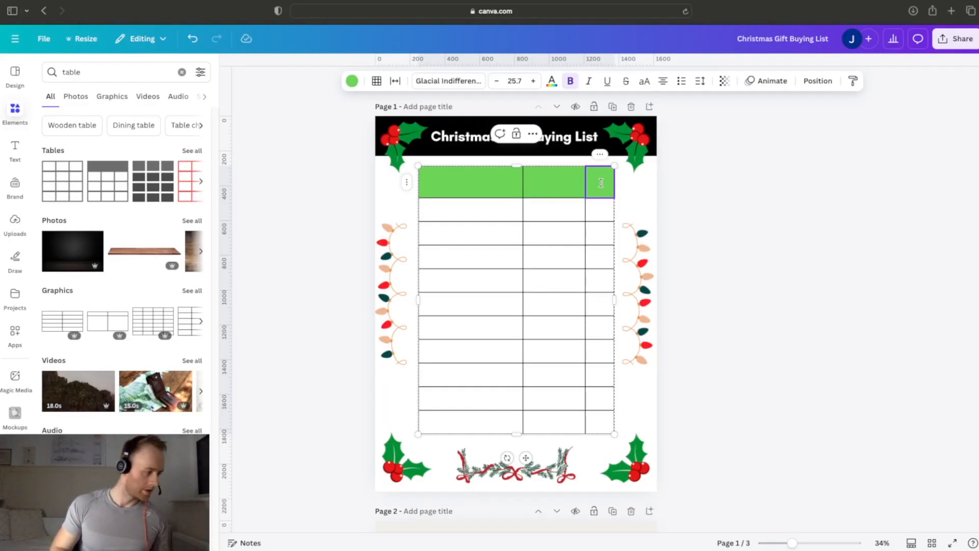
click(545, 184)
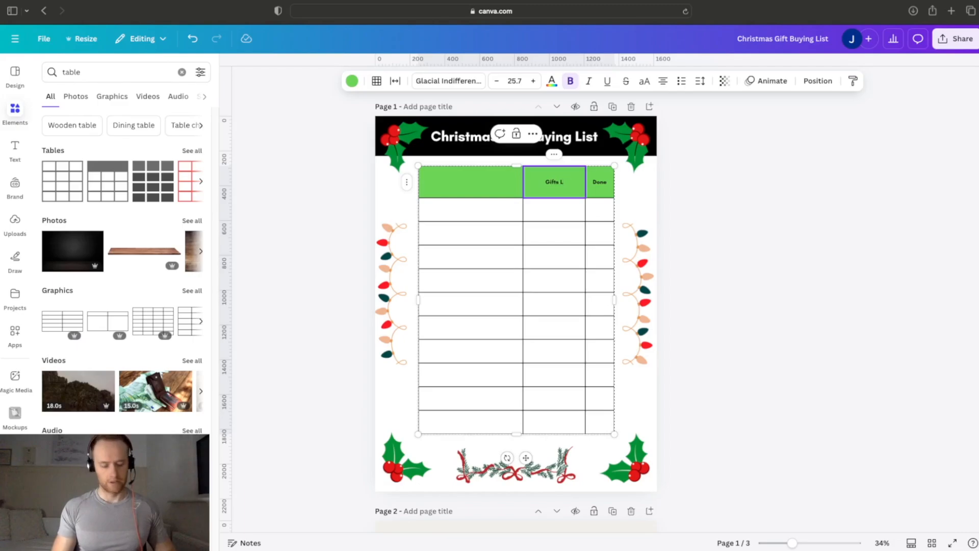
text(Gifts Left To)
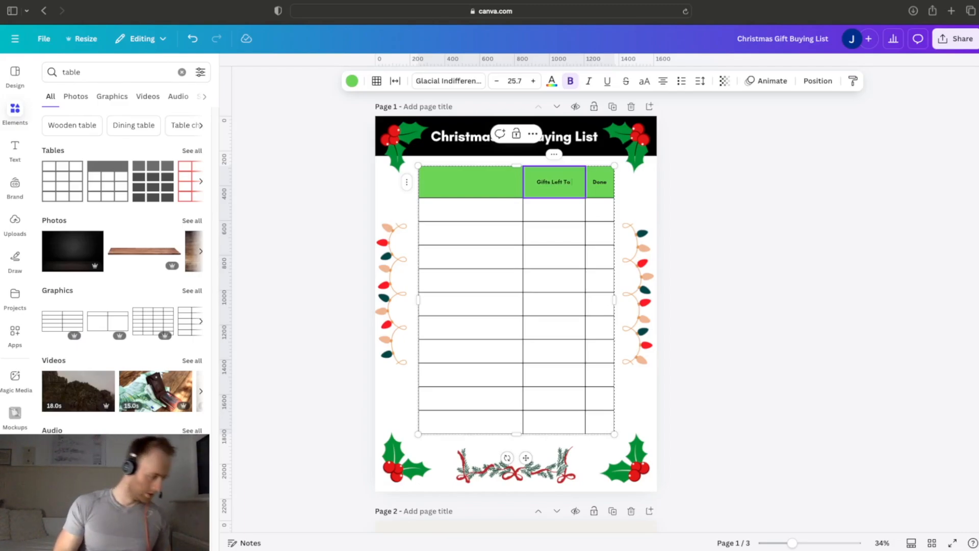
text( Buy)
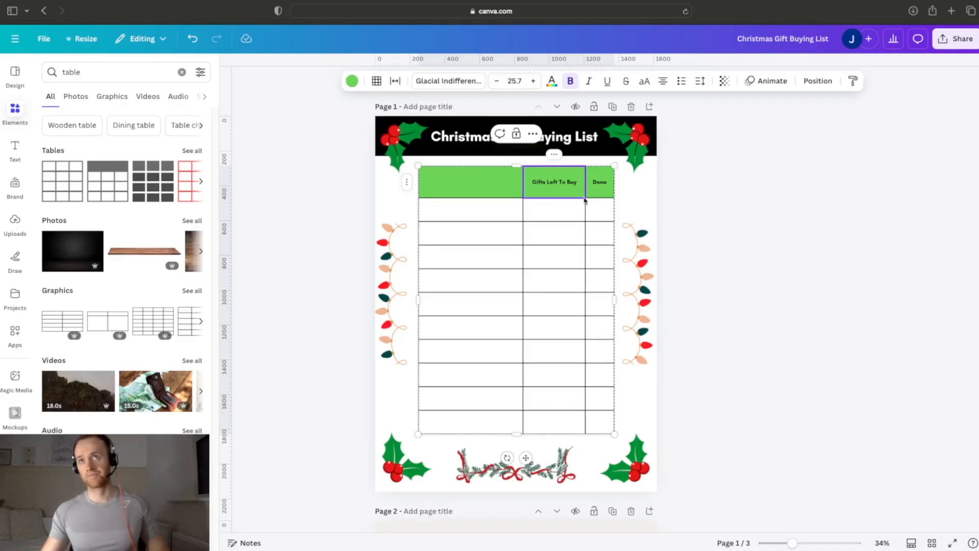
Step: Change the second column header to "Gifts Left To Get"
key(BackSpace)
key(BackSpace)
key(BackSpace)
key(BackSpace)
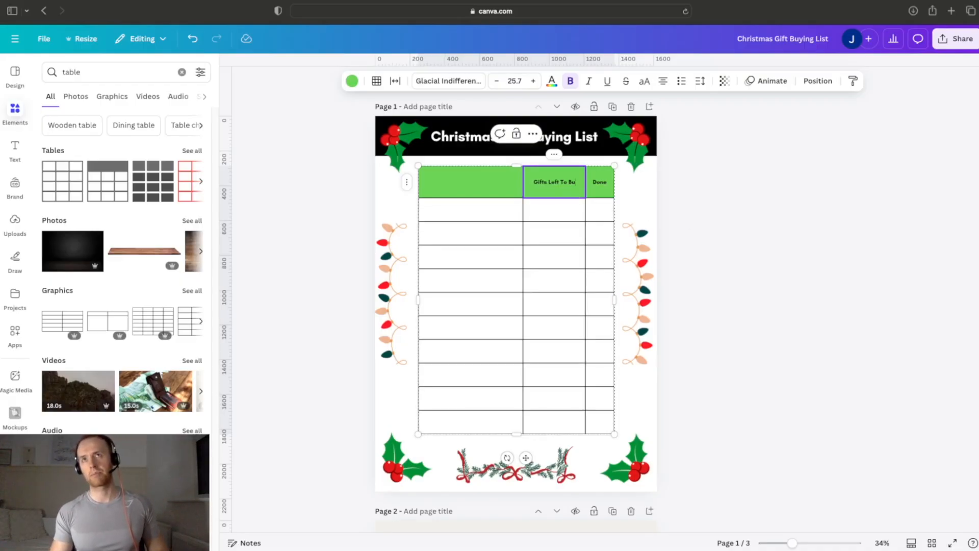
text(Get)
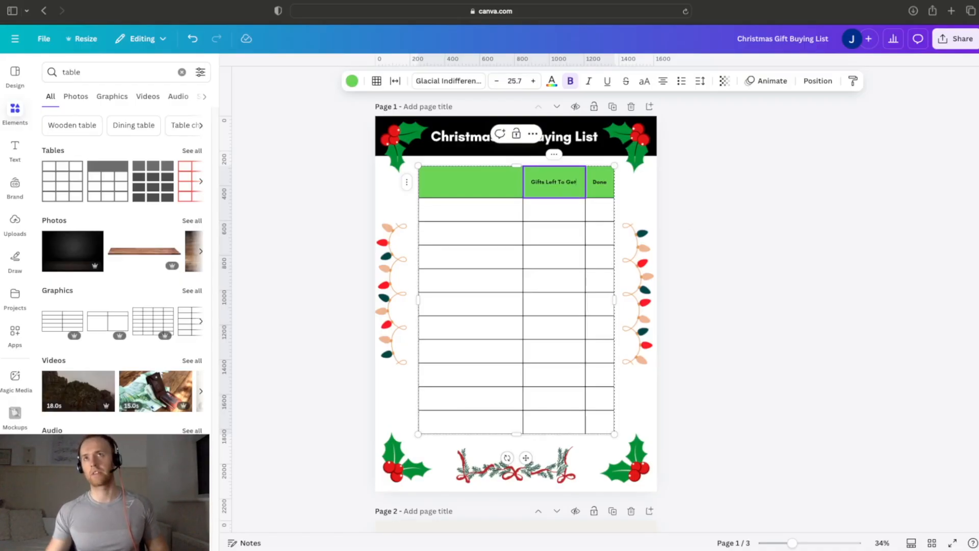
click(749, 201)
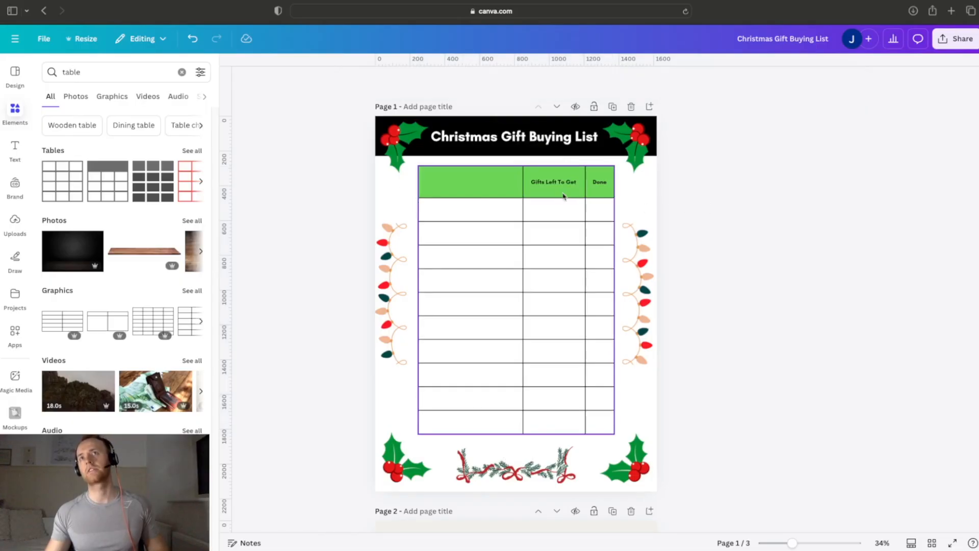
Step: Label the table's first column header "Name"
double_click(499, 187)
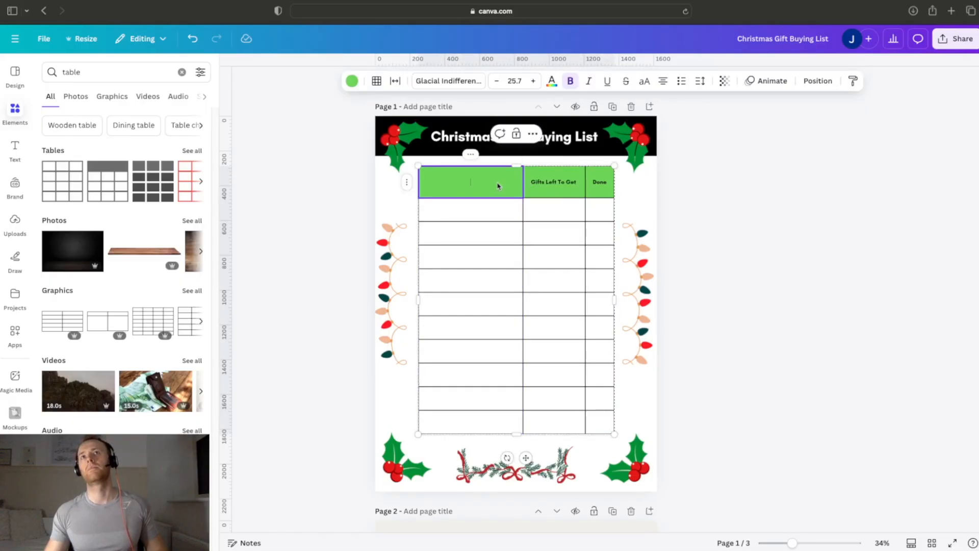
click(687, 199)
click(600, 191)
click(541, 181)
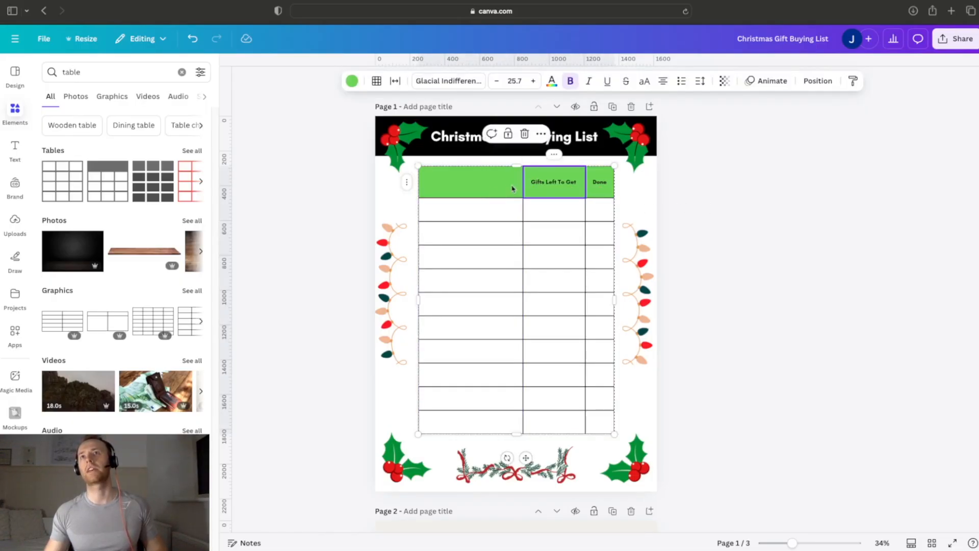
click(488, 194)
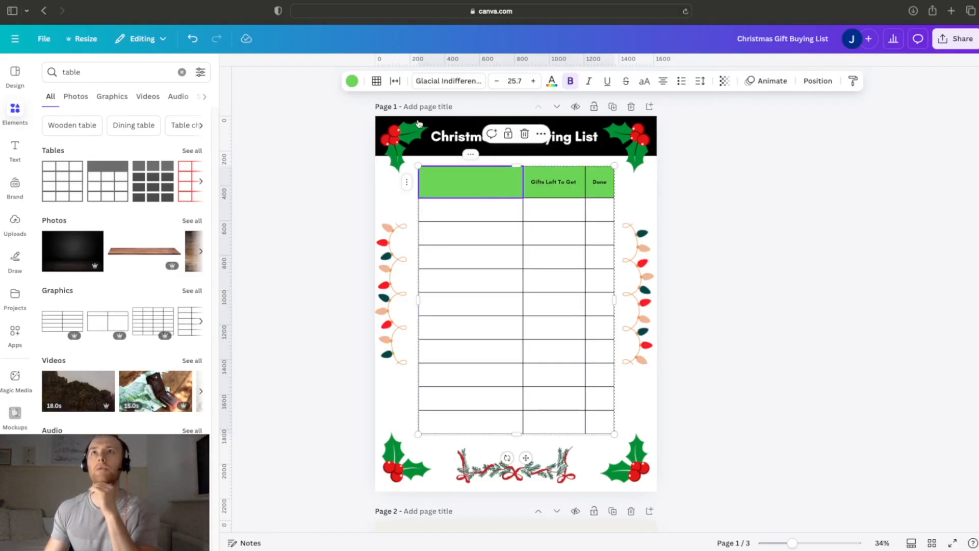
click(777, 142)
click(593, 178)
click(543, 184)
click(475, 187)
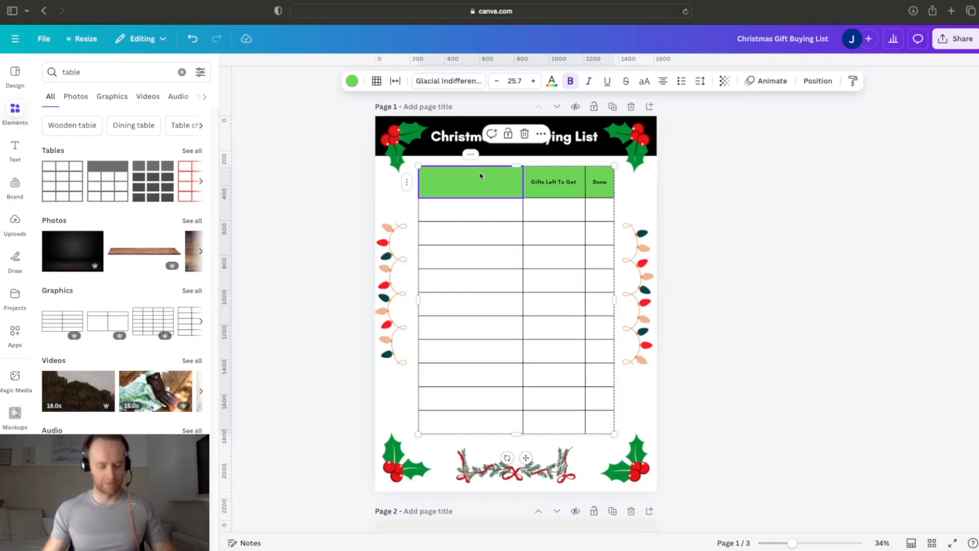
text(Name)
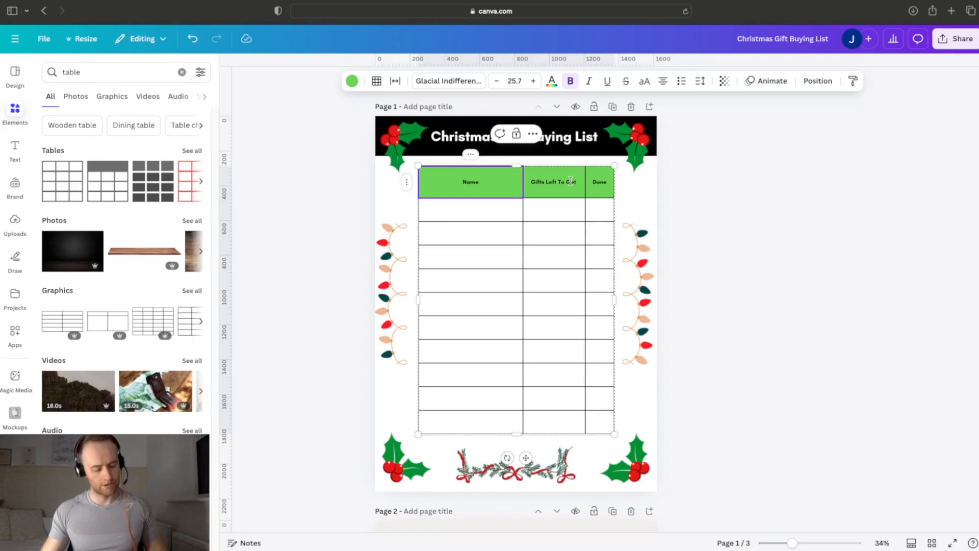
Step: Enlarge the text of all three header cells, trying size 50, and keep "Done" on a single line
shift+click(609, 181)
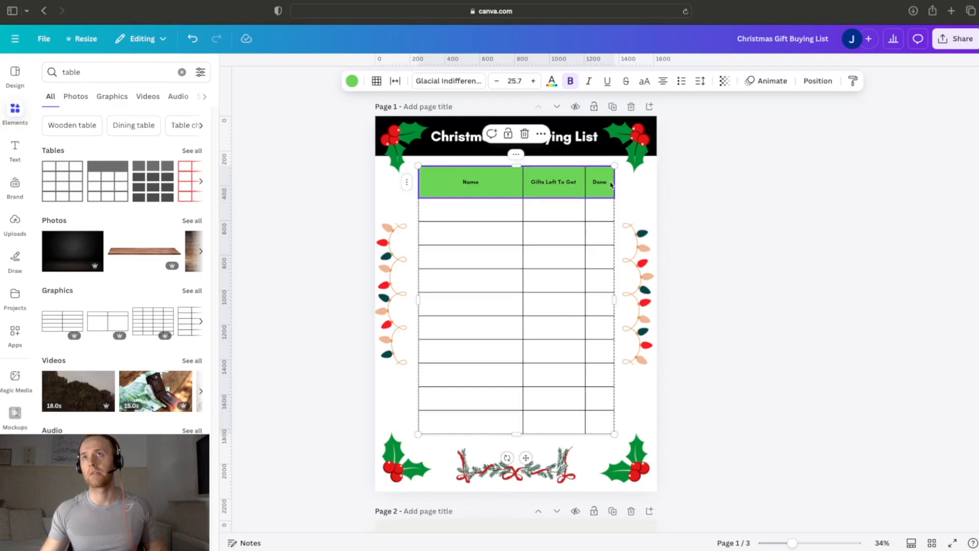
click(533, 81)
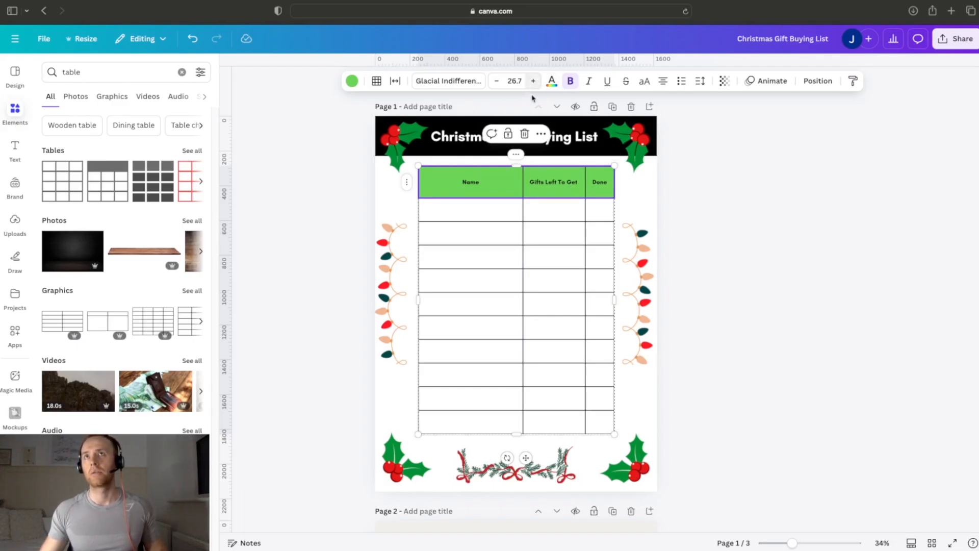
click(515, 80)
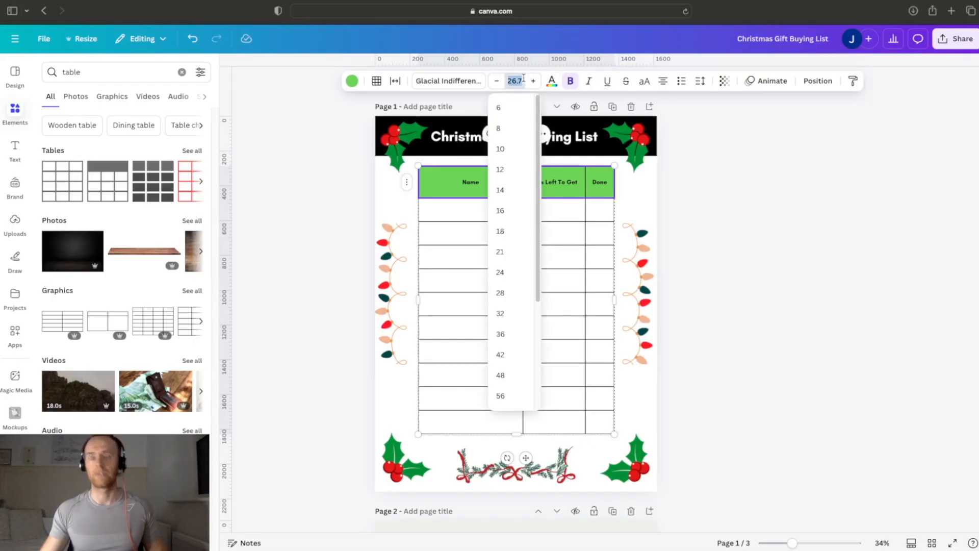
text(50)
key(Return)
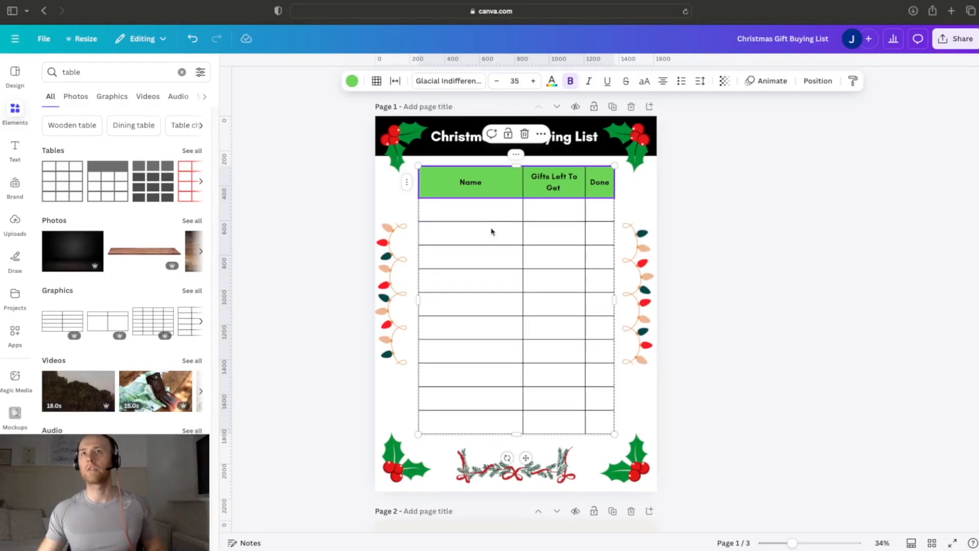
click(493, 232)
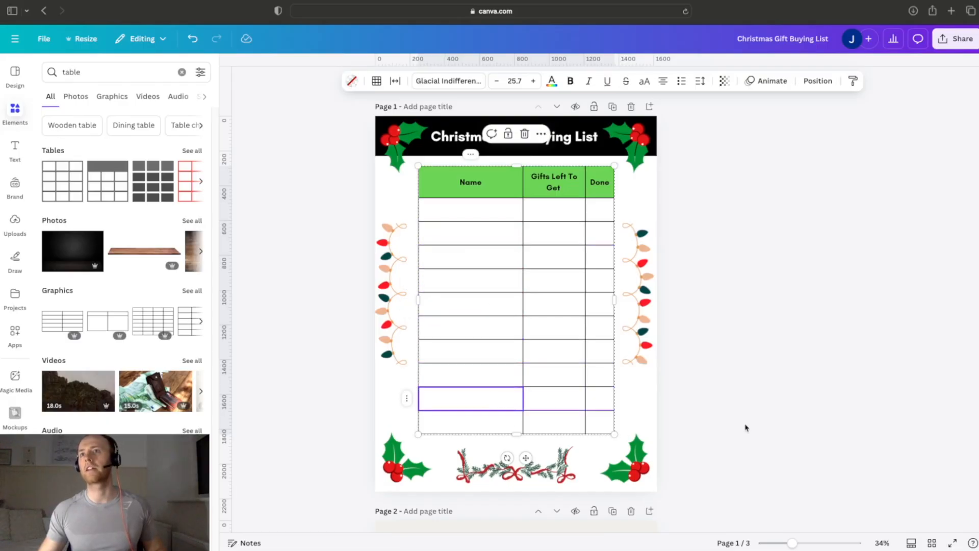
click(750, 373)
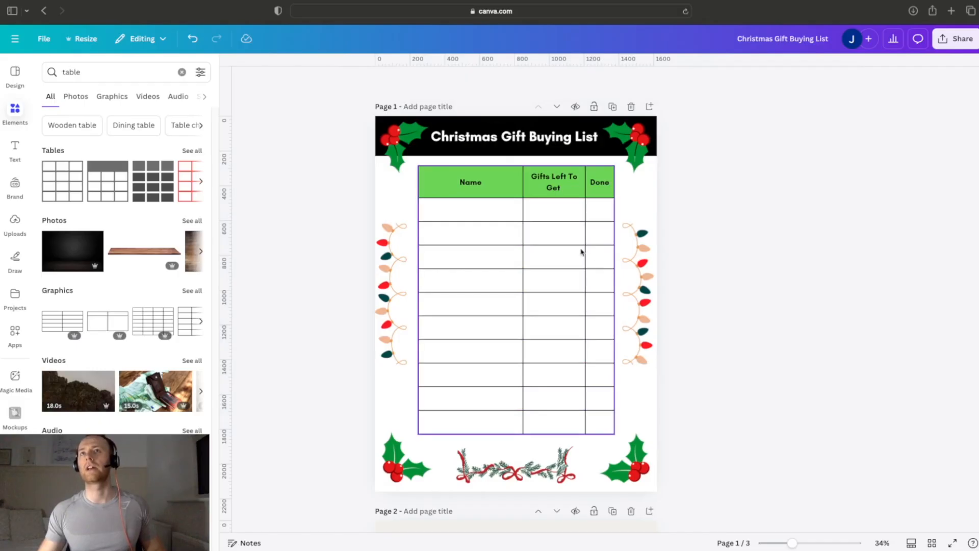
click(516, 213)
click(732, 252)
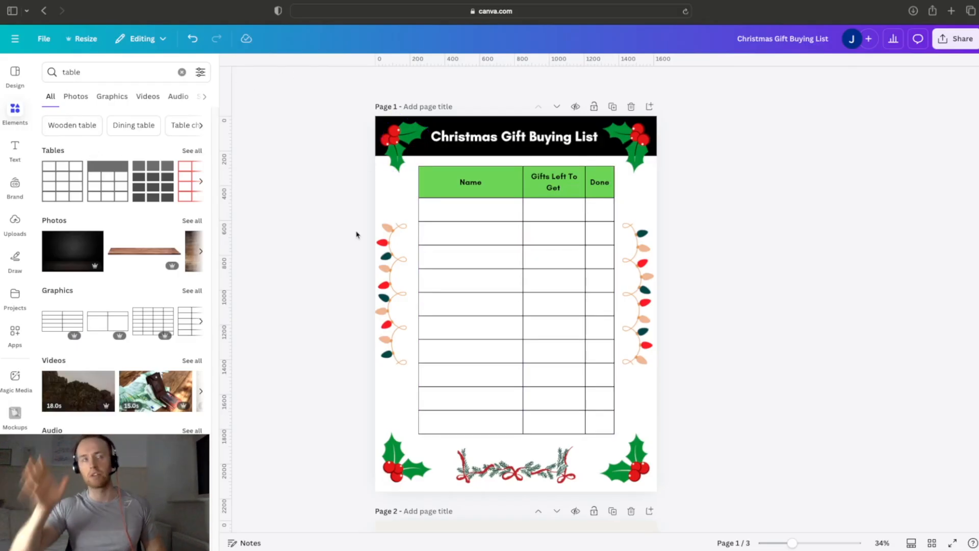
click(481, 209)
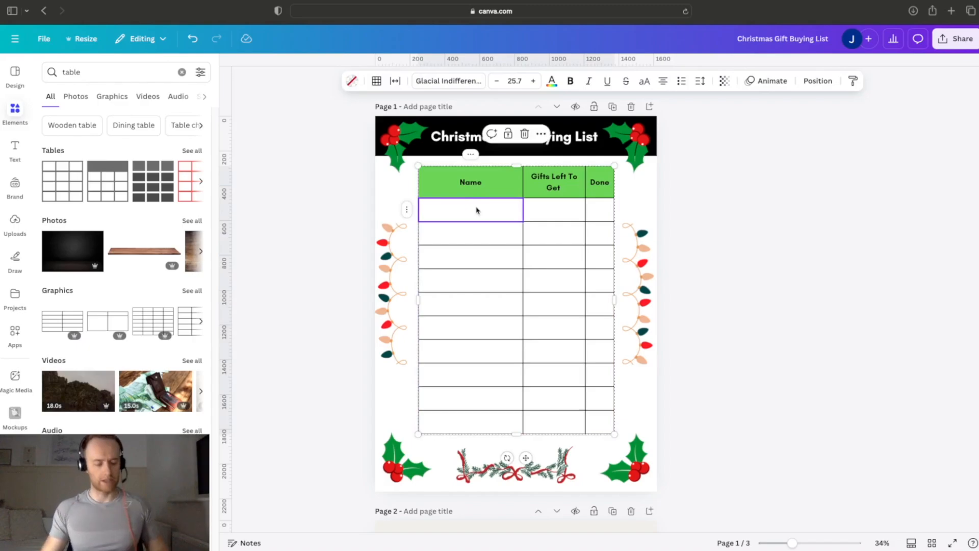
text(jon)
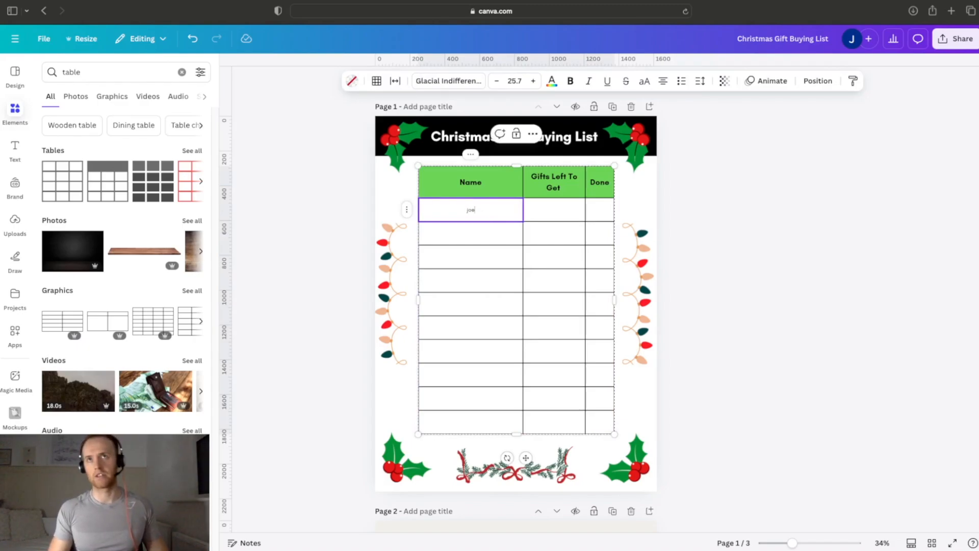
key(BackSpace)
key(BackSpace)
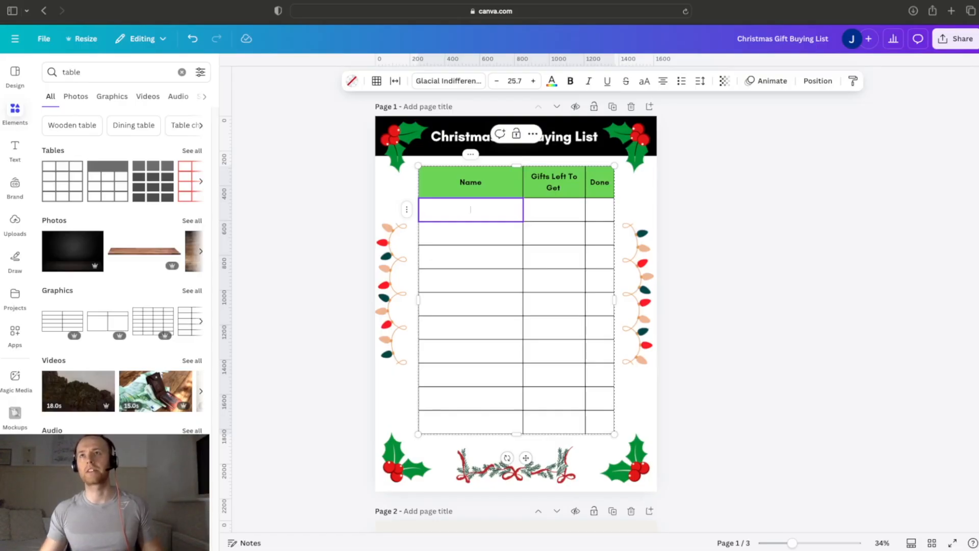
Step: Search the elements for "square" and add the plain square shape to the page
click(182, 73)
click(147, 72)
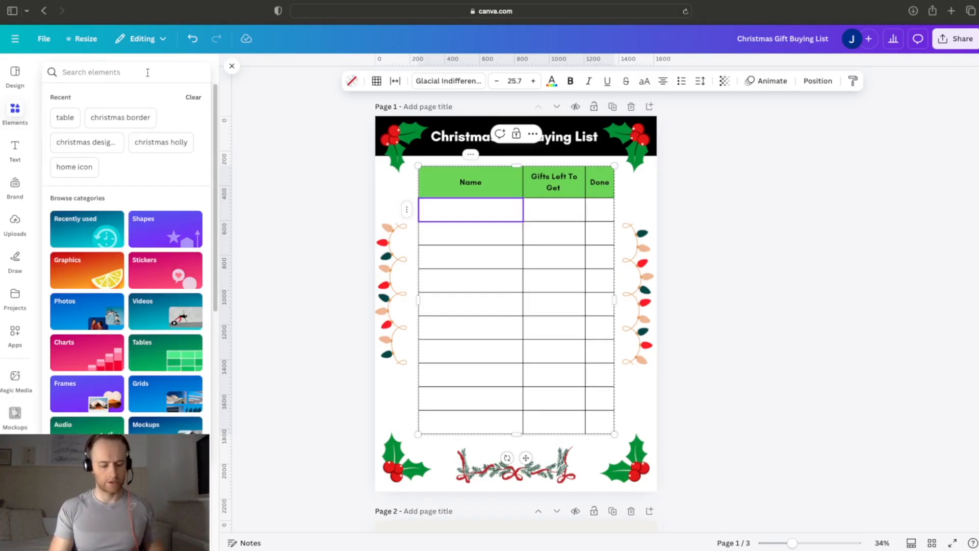
text(sp)
key(BackSpace)
text(q)
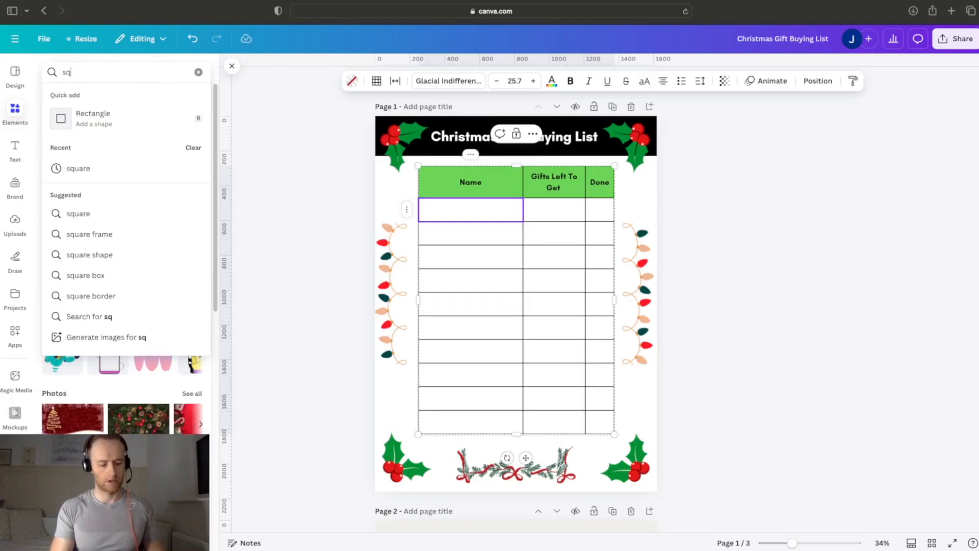
text(uare)
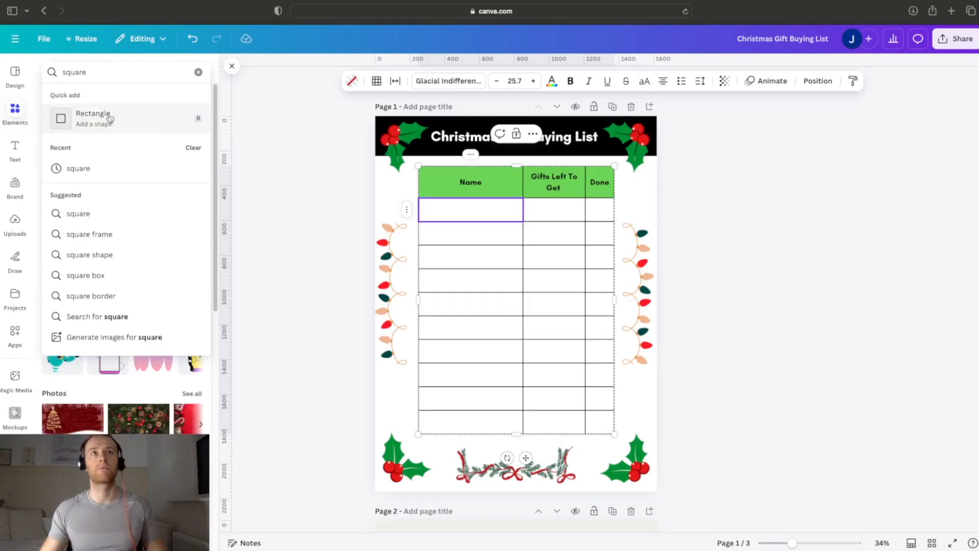
click(107, 169)
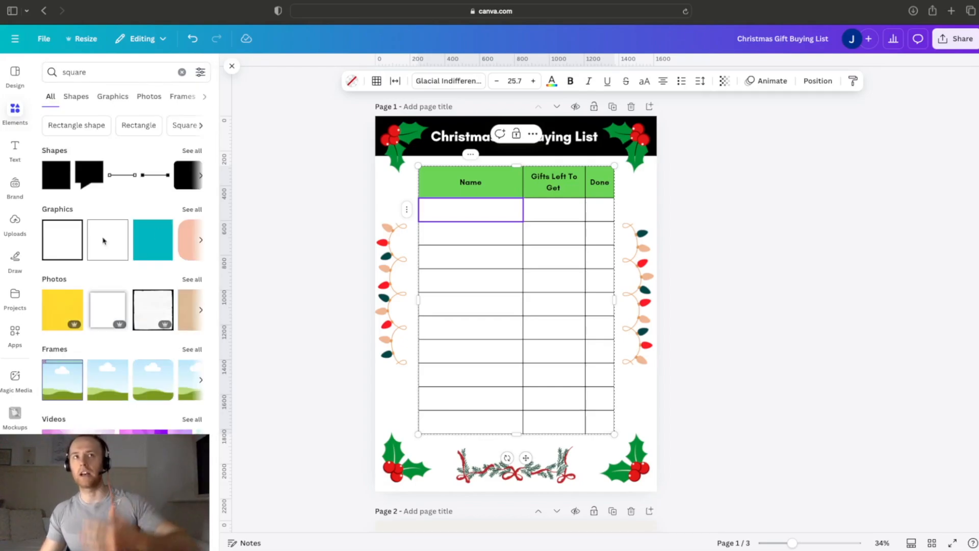
click(48, 171)
Step: Move the square over the first cell under Name and reduce its height to match the row
drag(516, 280, 462, 229)
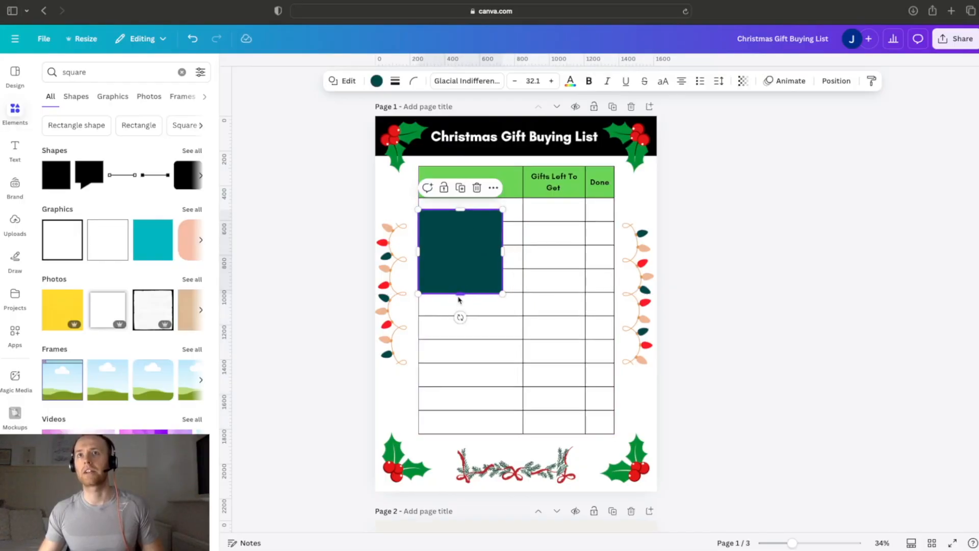
drag(463, 267, 461, 223)
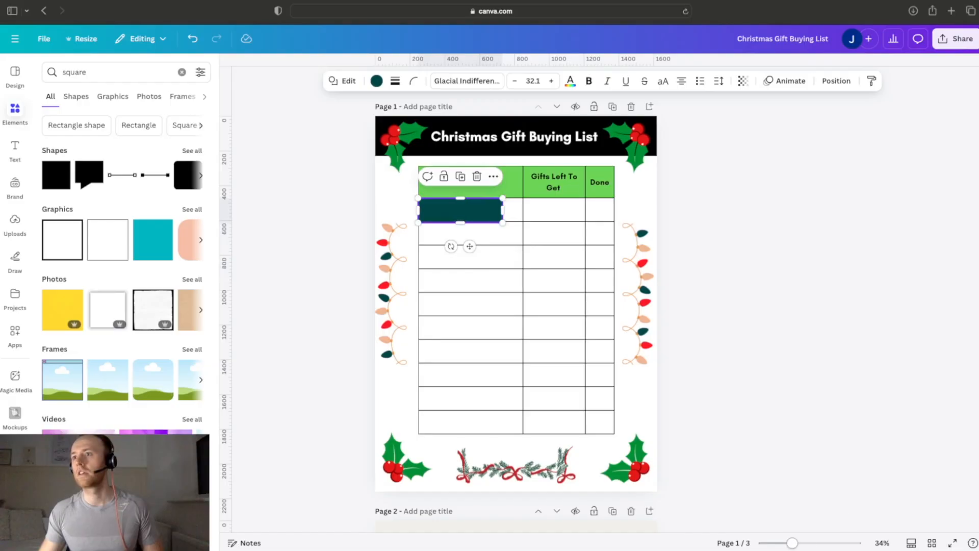
drag(791, 543, 795, 544)
scroll(744, 449, up, 2)
click(653, 246)
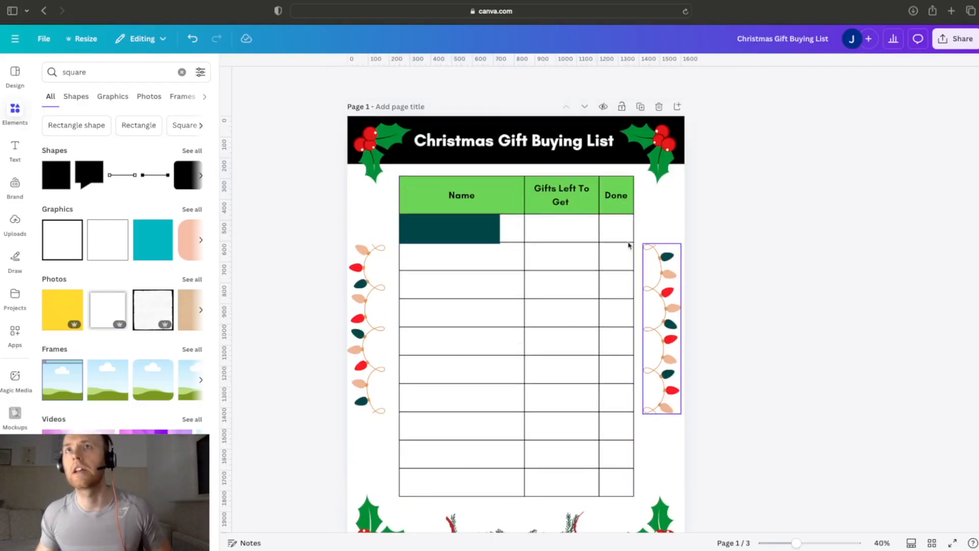
click(482, 221)
drag(456, 245, 455, 243)
click(831, 267)
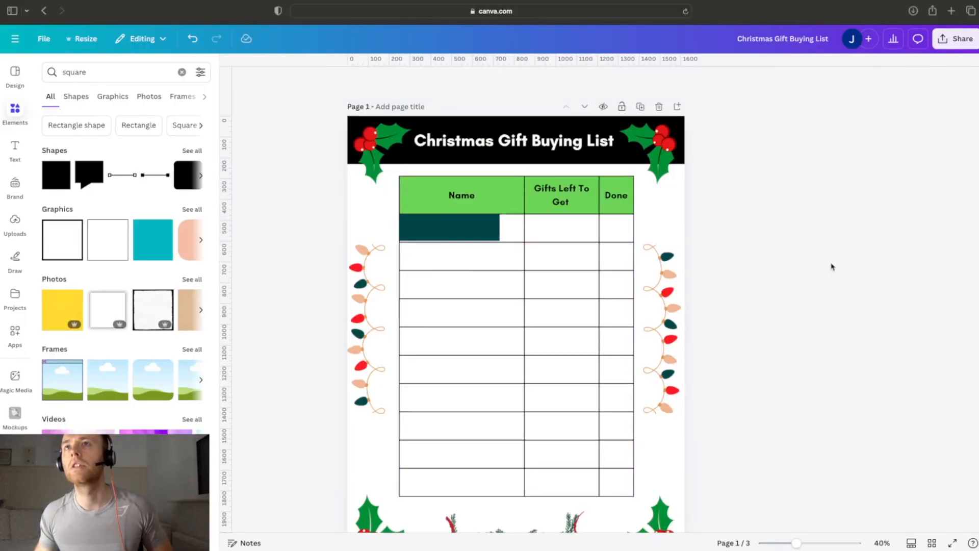
Step: Set the dark green rectangle's height to 130 px
click(483, 233)
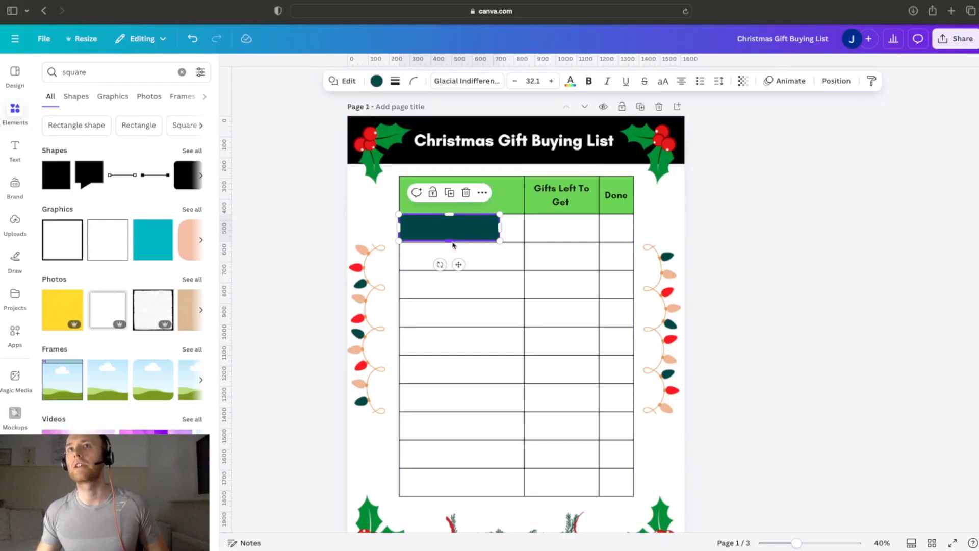
click(836, 85)
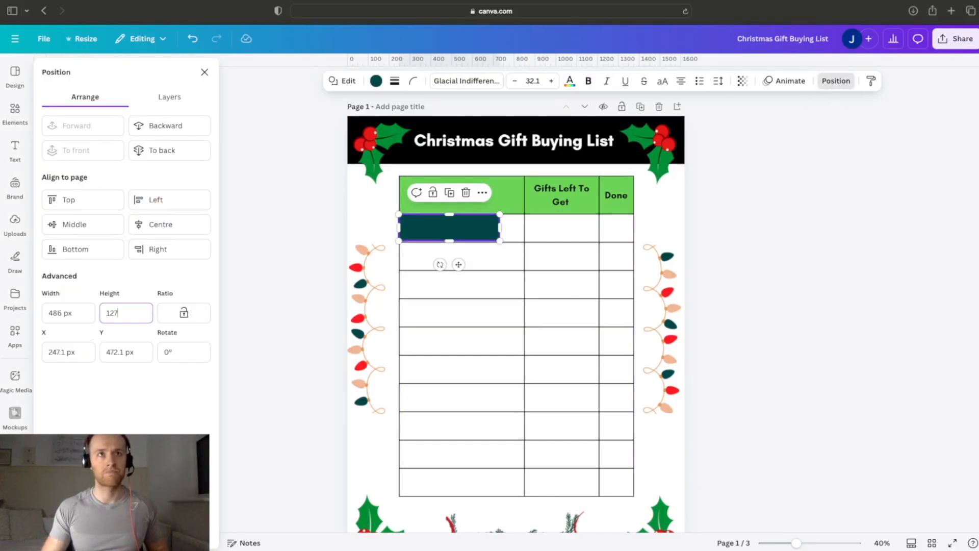
text(130)
key(Return)
click(767, 221)
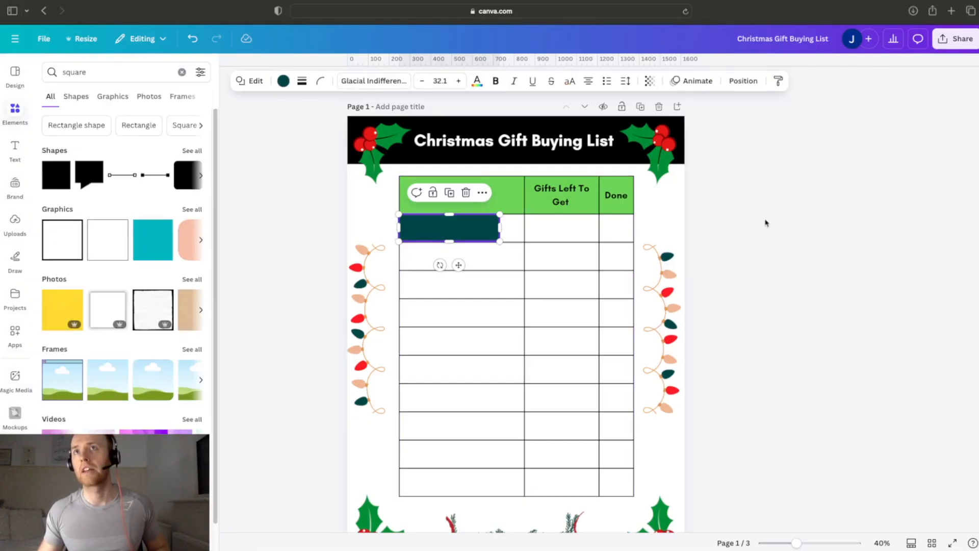
Step: Set the dark green rectangle's height to 133 px
click(489, 233)
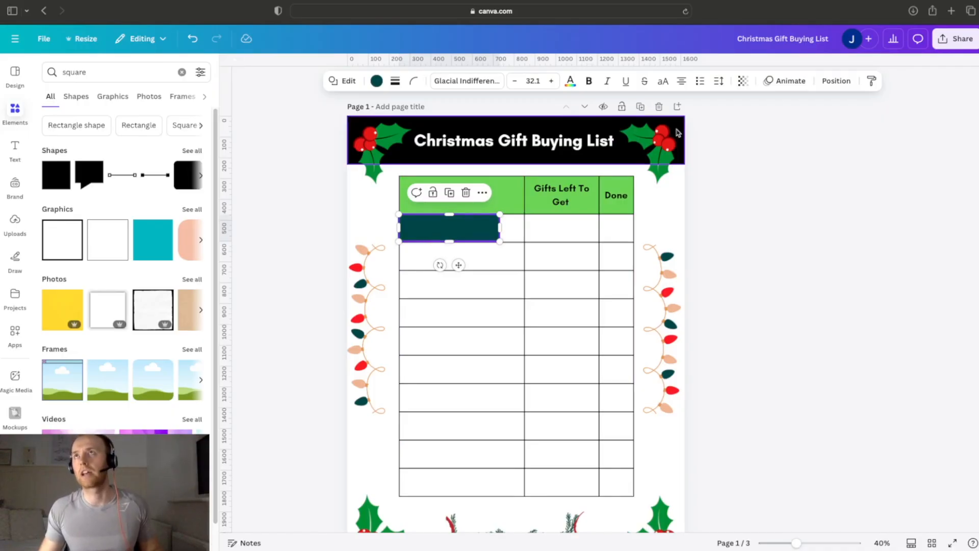
click(836, 81)
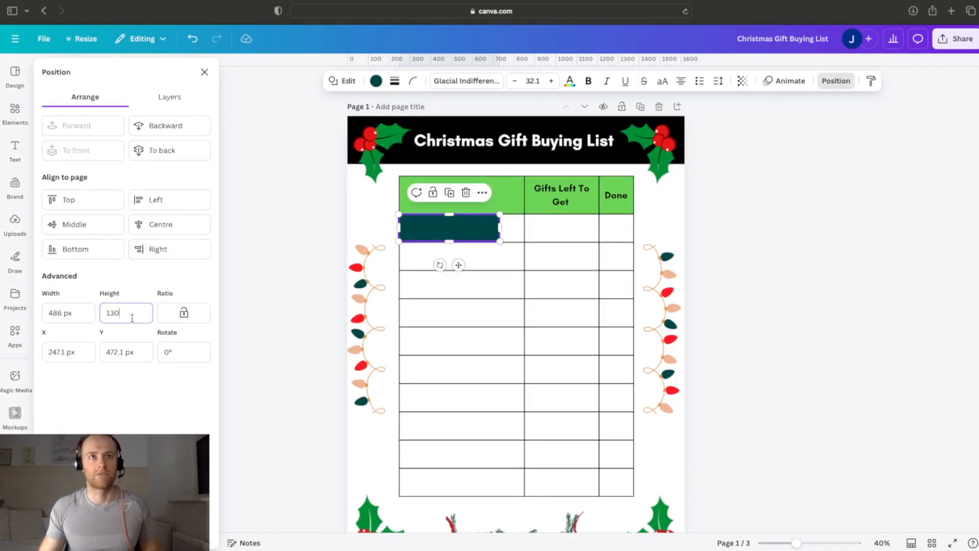
key(BackSpace)
text(3)
key(Return)
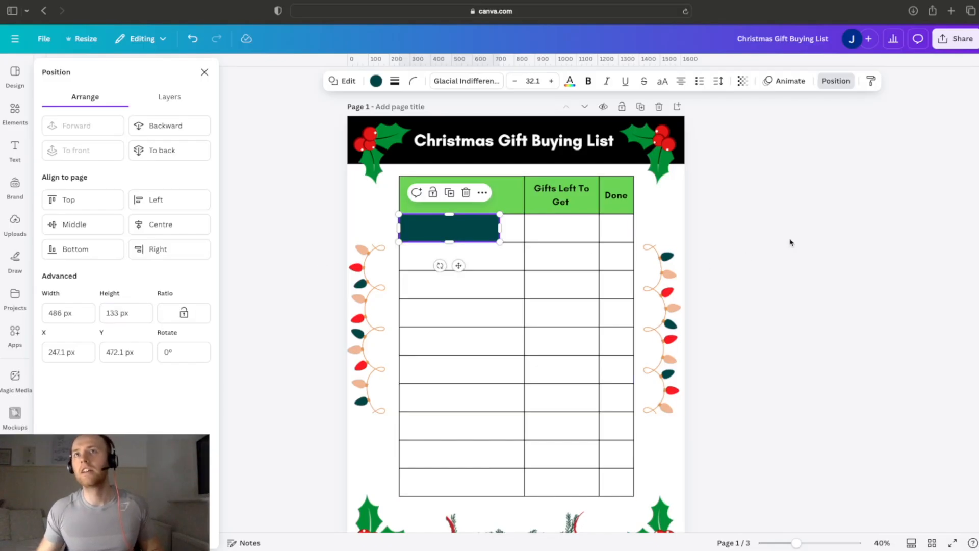
click(791, 242)
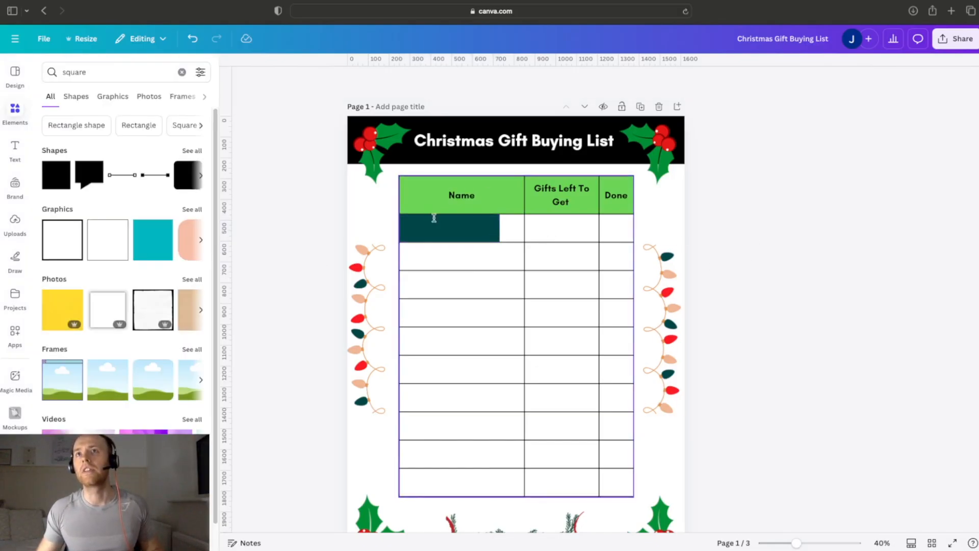
Step: Widen the dark green rectangle to the full width of the first Name cell and fill it with white
click(482, 230)
drag(500, 233, 523, 235)
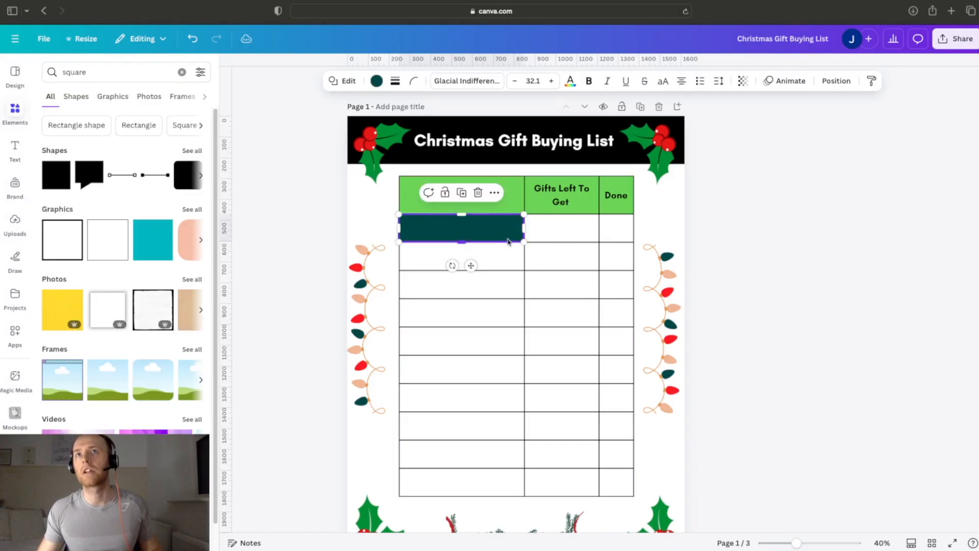
right_click(495, 234)
click(376, 80)
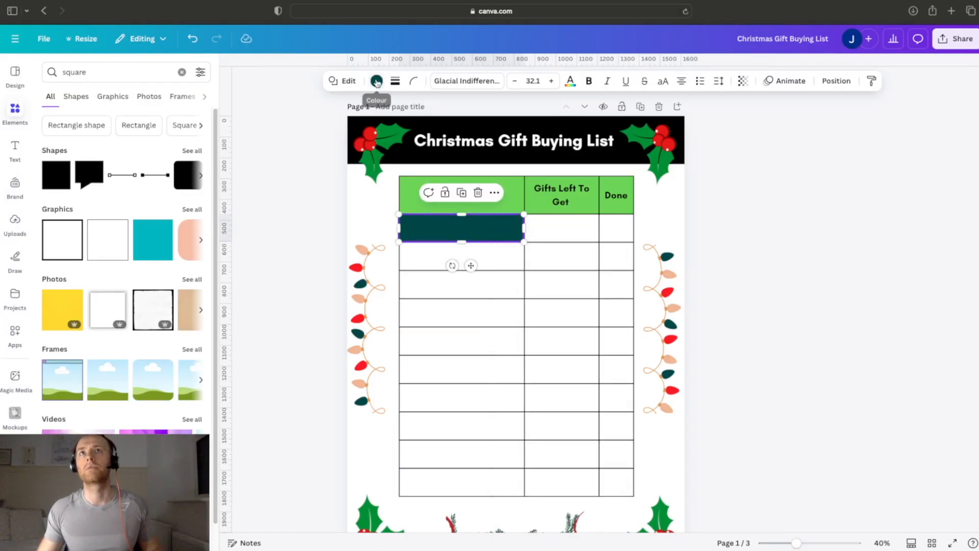
click(376, 81)
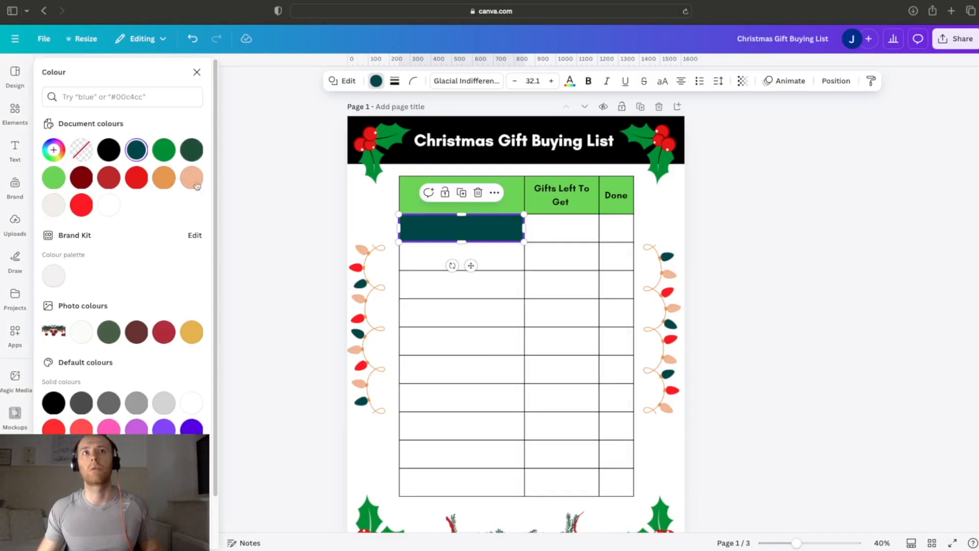
click(108, 205)
click(842, 284)
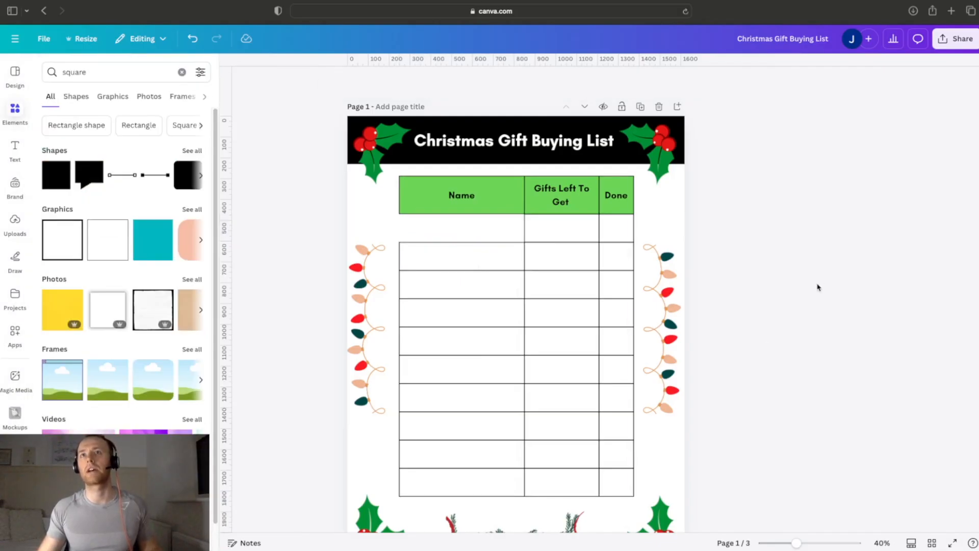
Step: Copy the white rectangle down the Name column so the copies cover the second, third and fourth rows
click(461, 228)
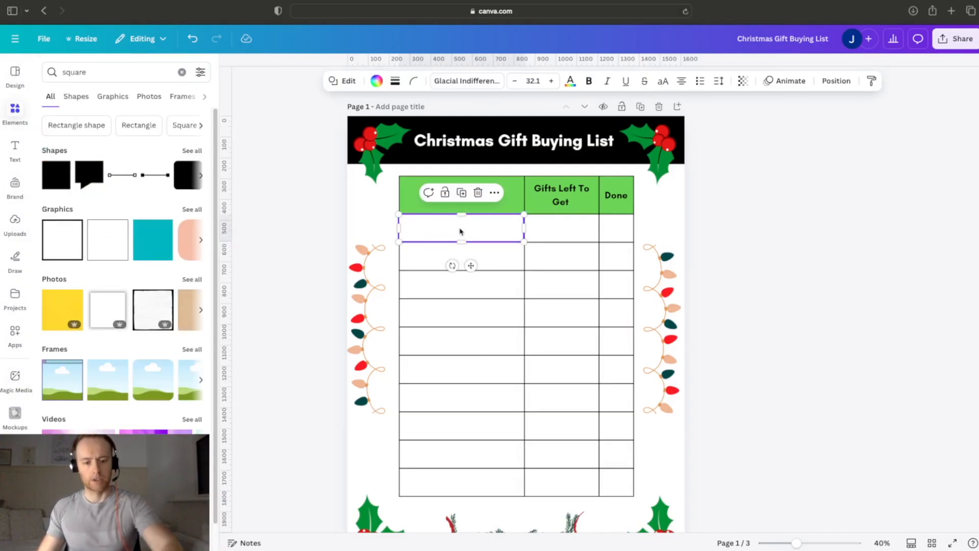
drag(461, 231, 488, 281)
click(803, 264)
click(510, 294)
drag(510, 296, 507, 320)
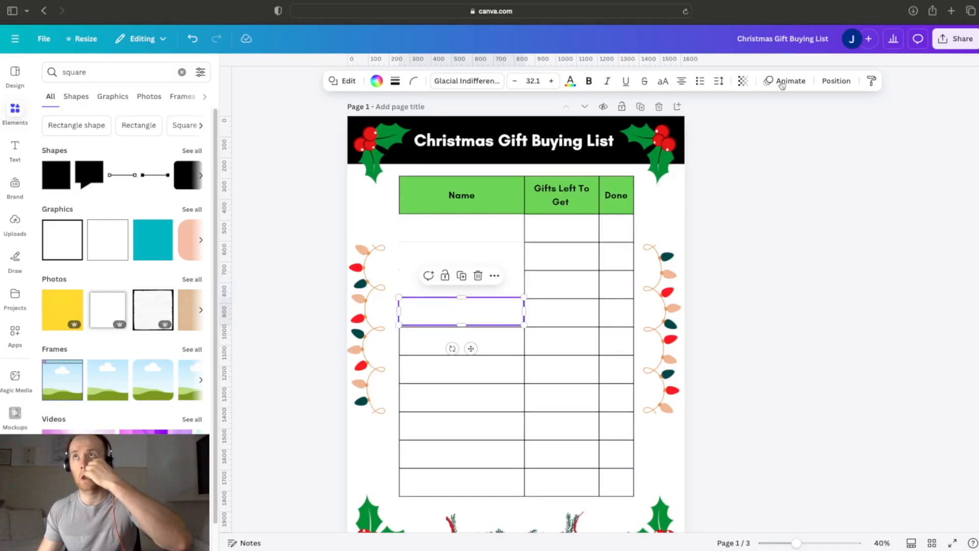
Step: Set the Y position of the white rectangle over the fourth row to 878 px
click(833, 79)
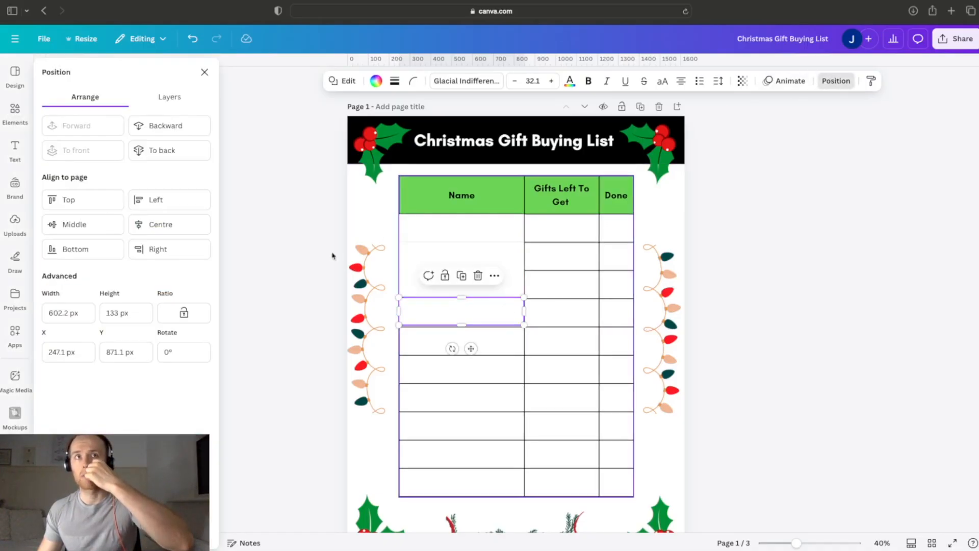
click(137, 351)
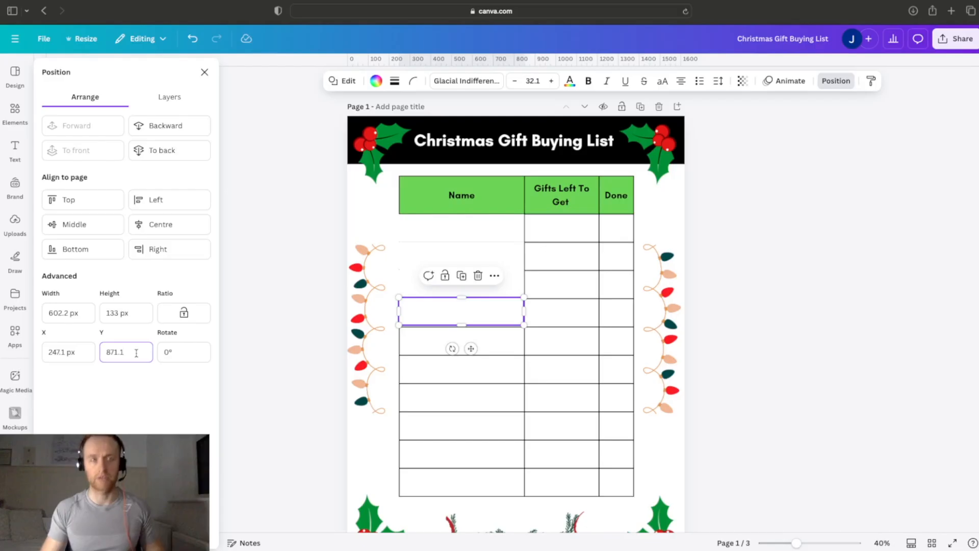
text(87)
key(Return)
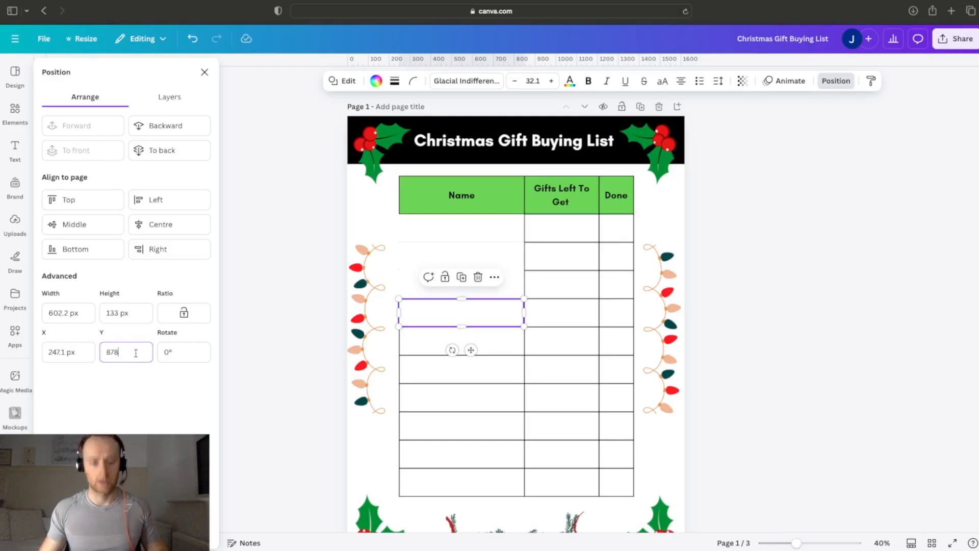
Step: Copy the white rectangle from the fourth row down over the remaining rows of the Name column
click(718, 287)
click(491, 321)
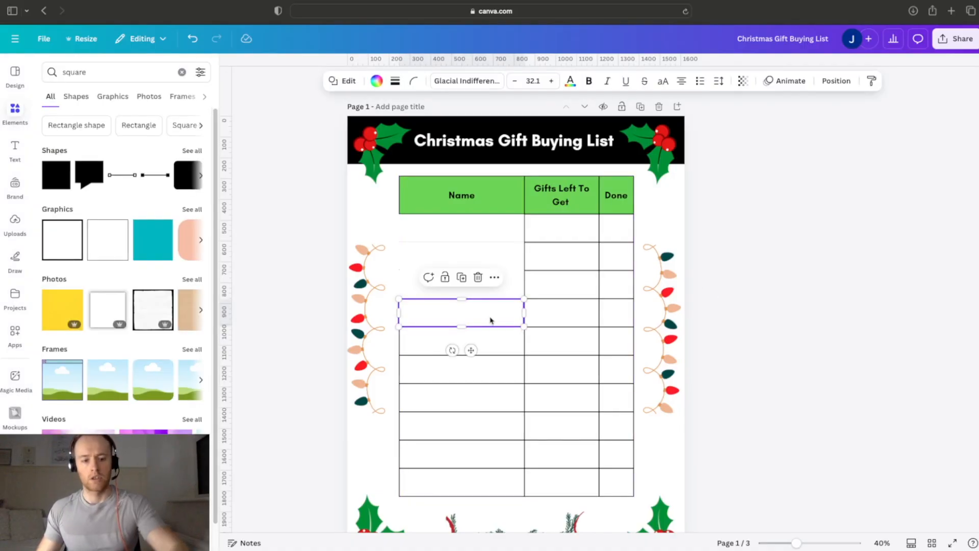
drag(490, 320, 488, 343)
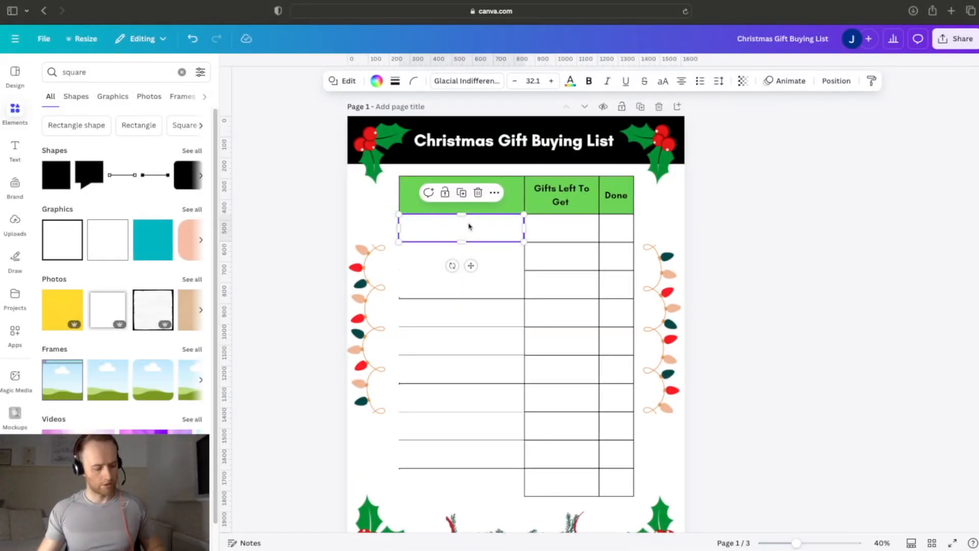
Step: Select all ten white rectangles covering the Name column together, then clear the selection
shift+click(461, 254)
shift+click(410, 283)
shift+click(412, 323)
shift+click(420, 338)
shift+click(437, 372)
shift+click(436, 401)
shift+click(431, 425)
shift+click(428, 453)
shift+click(441, 484)
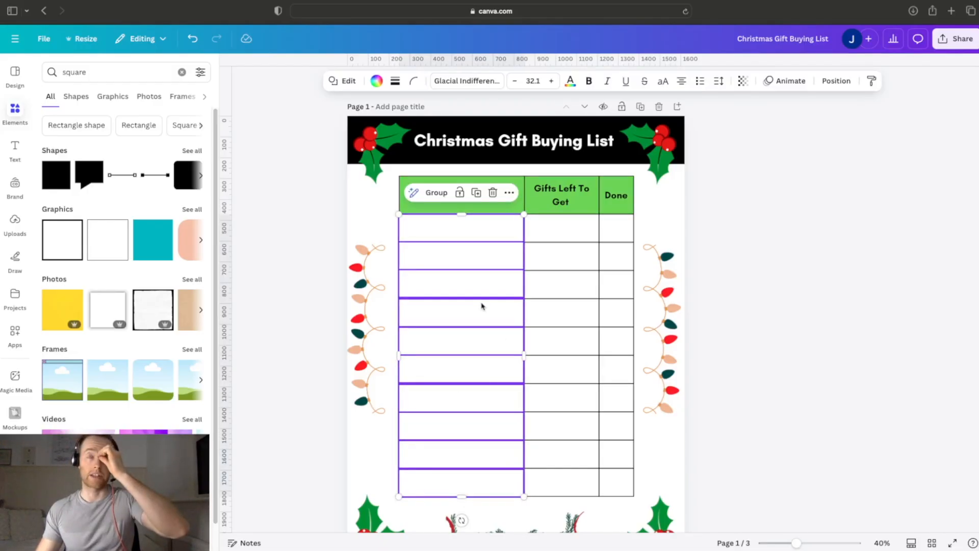
click(798, 258)
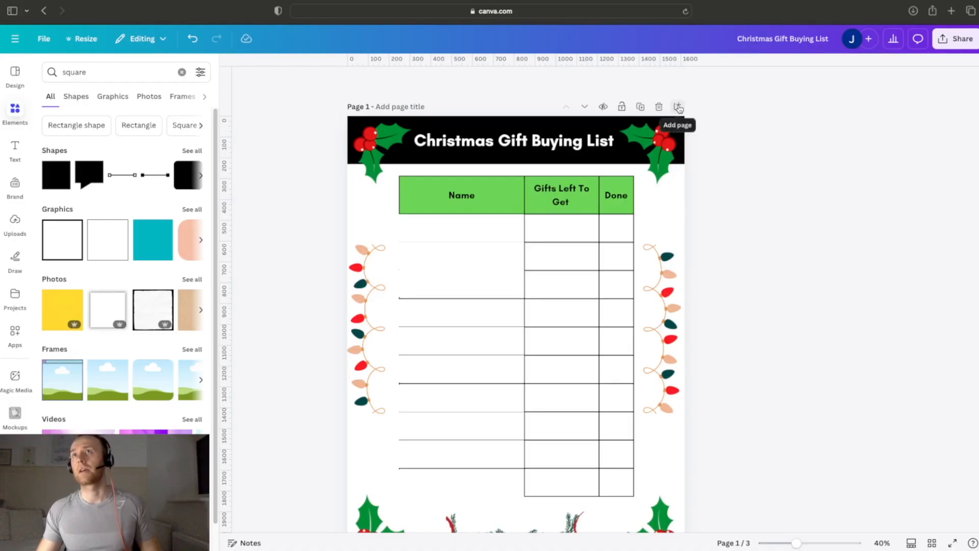
Step: Duplicate page 1 and delete the table and its white cover rectangles from the copy
click(641, 107)
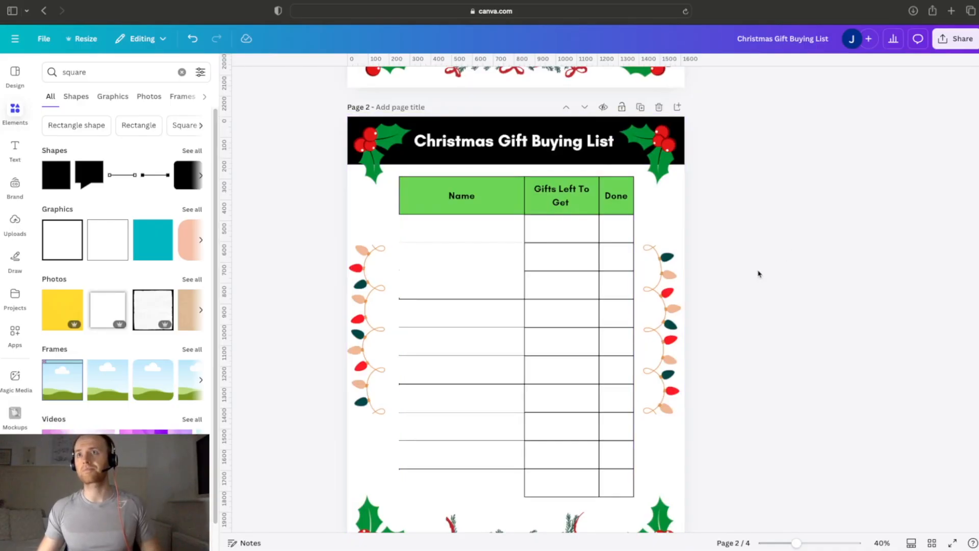
click(614, 237)
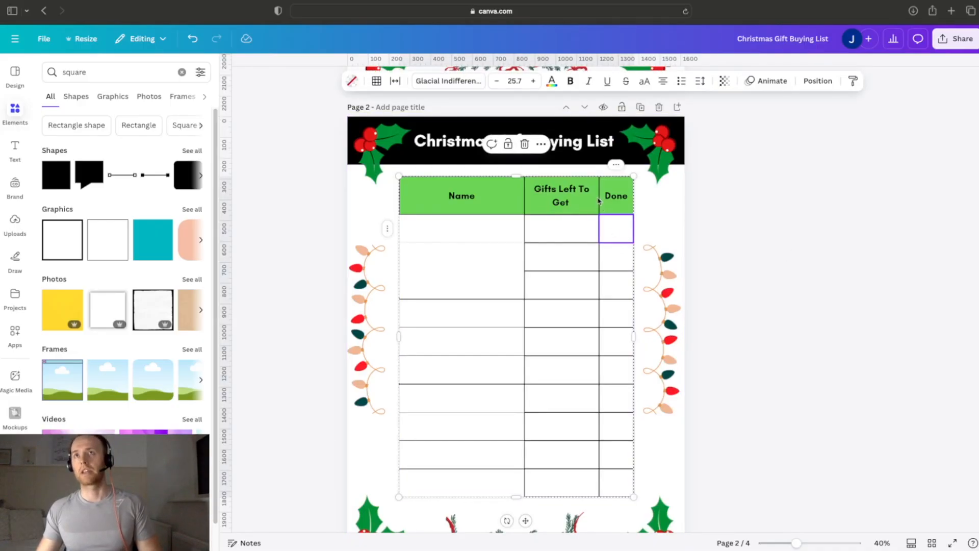
key(Escape)
key(Delete)
drag(418, 199, 600, 480)
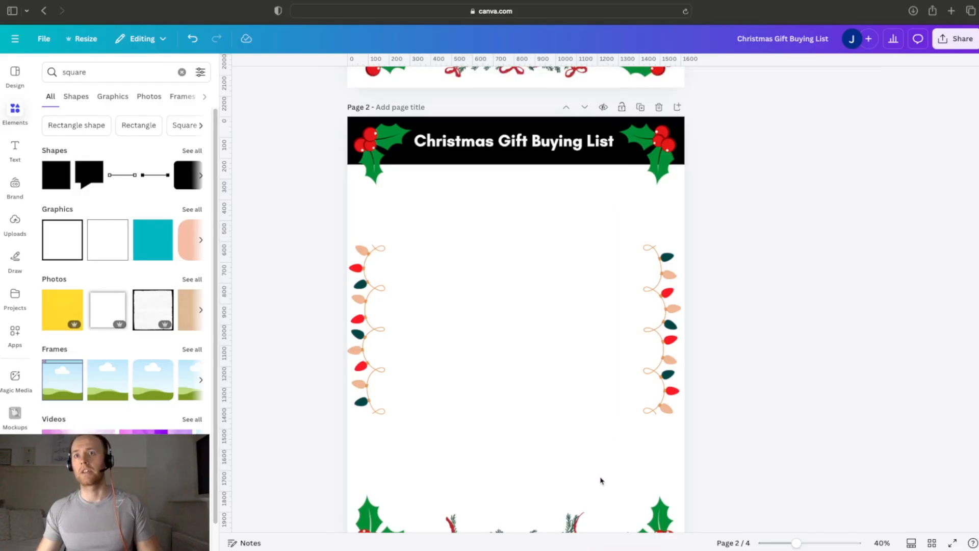
drag(409, 199, 606, 489)
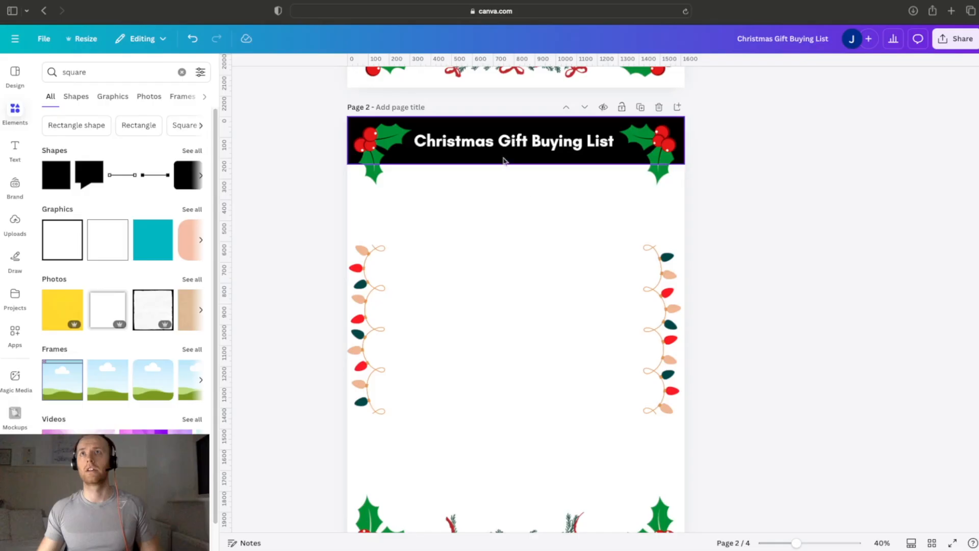
Step: Delete the black Christmas Gift Buying List title banner from page 2
click(548, 148)
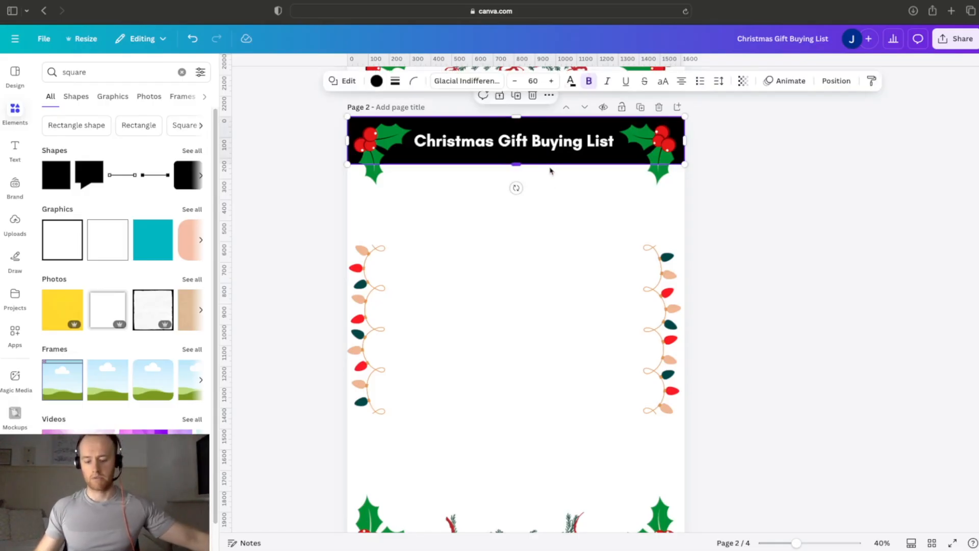
key(Delete)
click(536, 136)
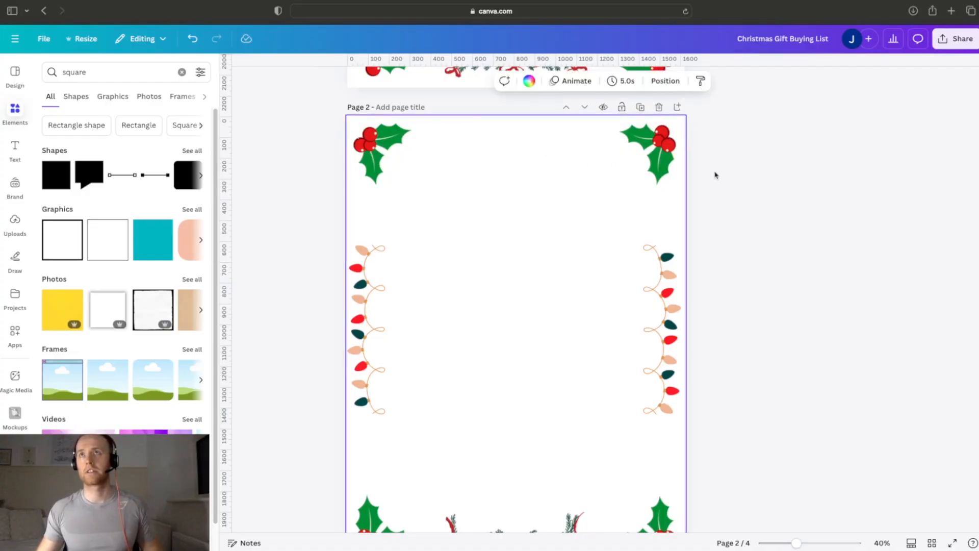
click(783, 188)
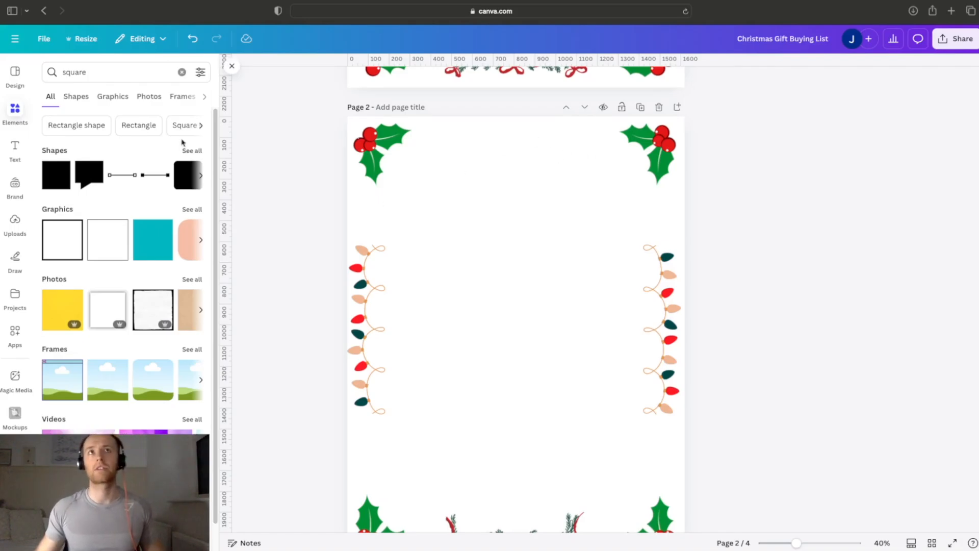
Step: Add a square shape to page 2 and reshape it into a shorter rectangle with slightly rounded corners
click(61, 185)
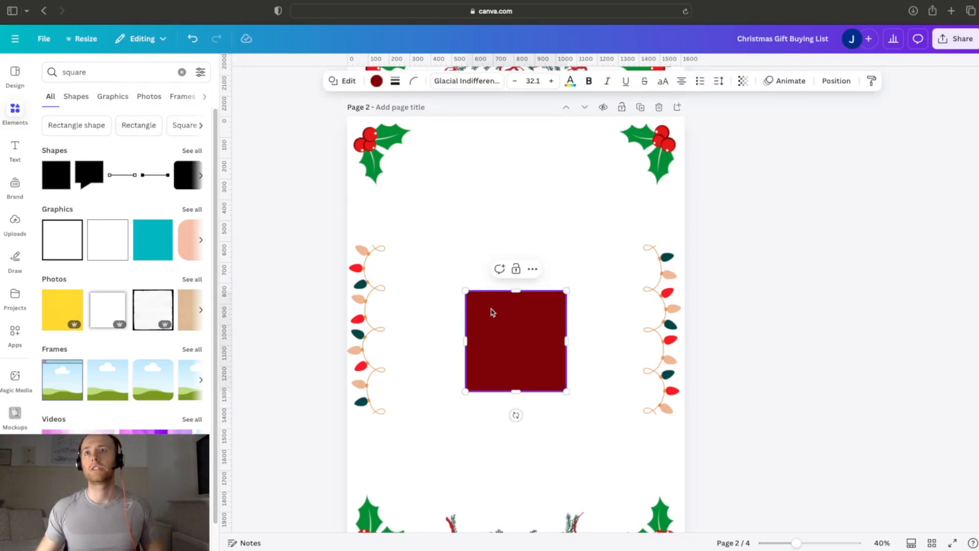
drag(513, 393, 514, 353)
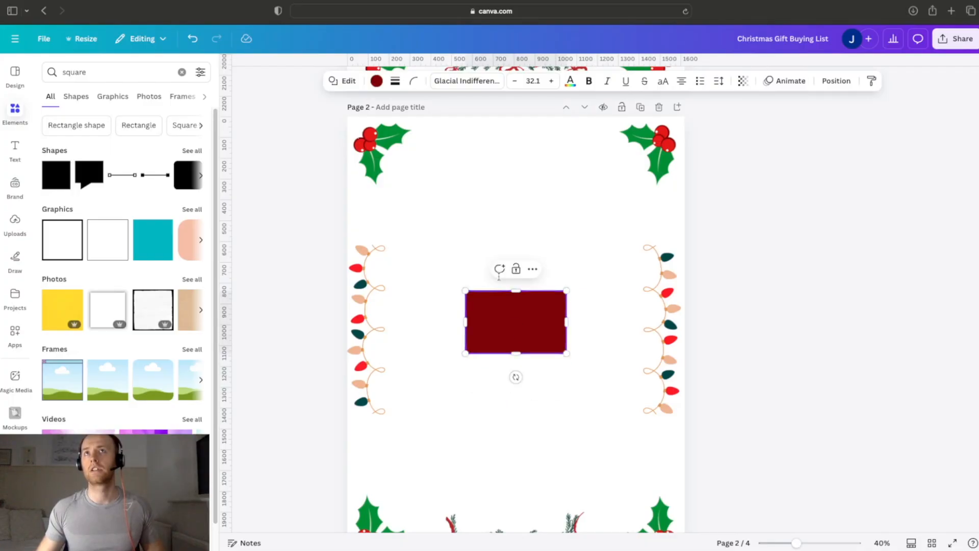
click(414, 80)
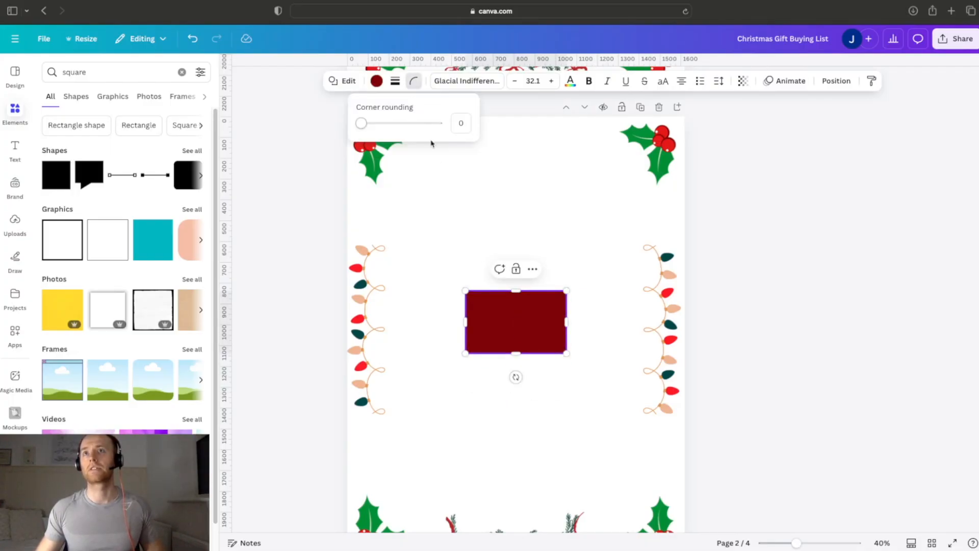
drag(363, 123, 384, 123)
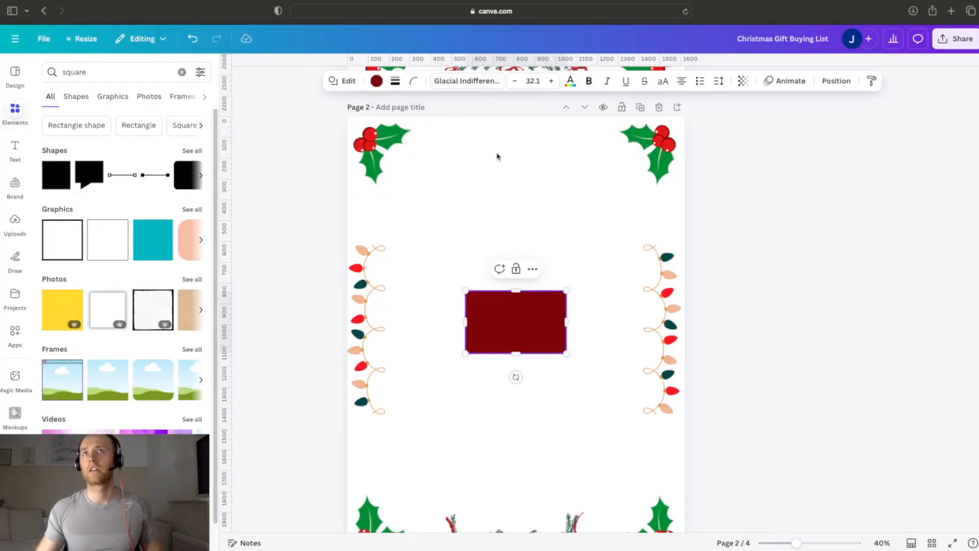
Step: Fill the rounded rectangle with the medium grey from the default solid colours
click(377, 80)
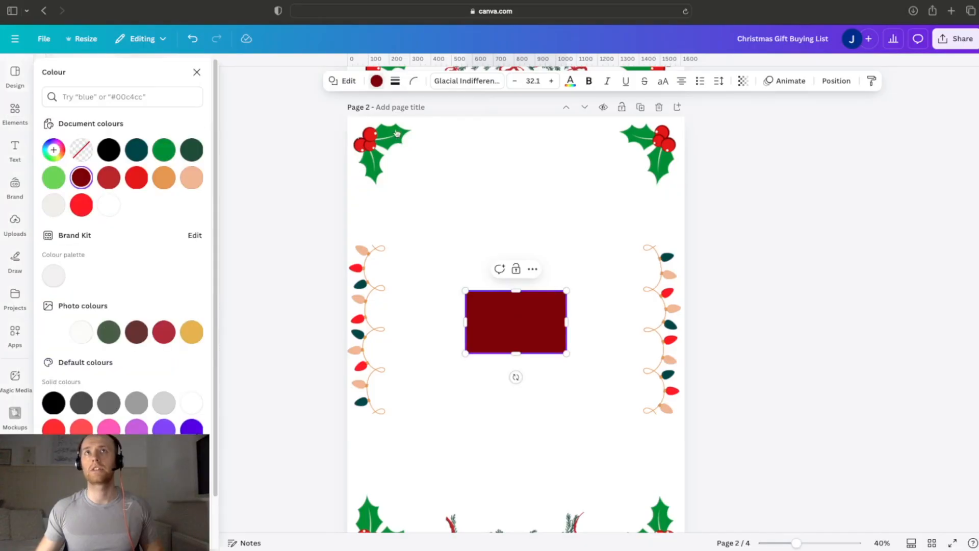
click(140, 407)
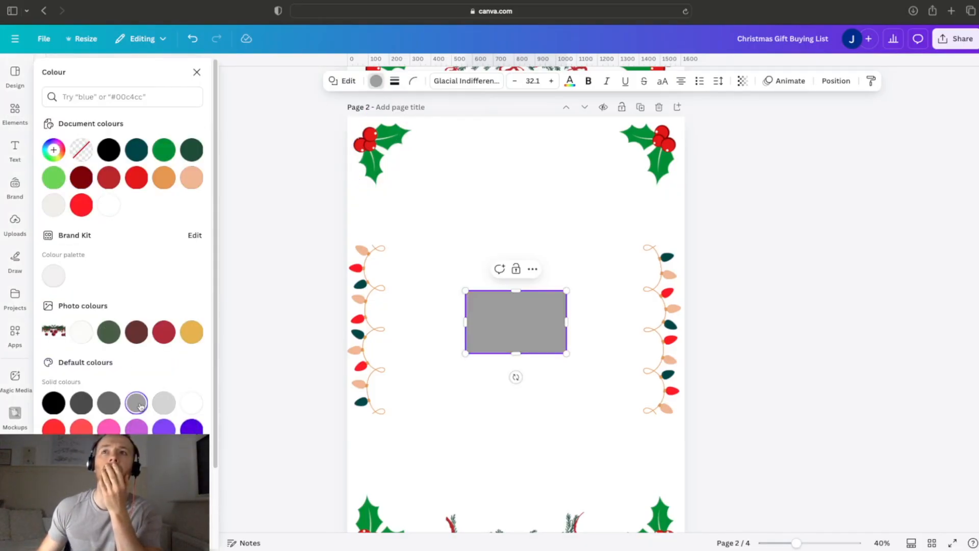
key(Escape)
click(612, 337)
click(508, 321)
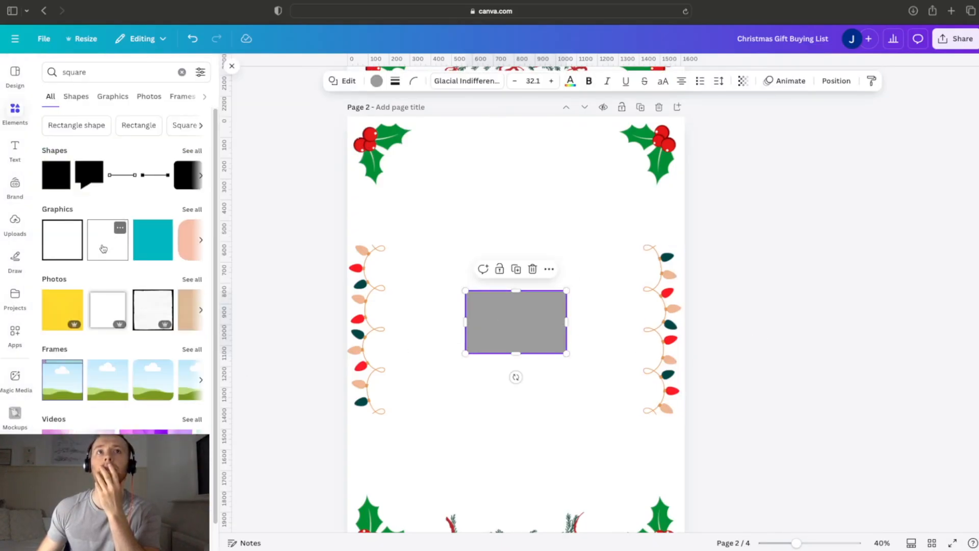
Step: Try the thin outlined square graphic on page 2 and delete it again
click(103, 248)
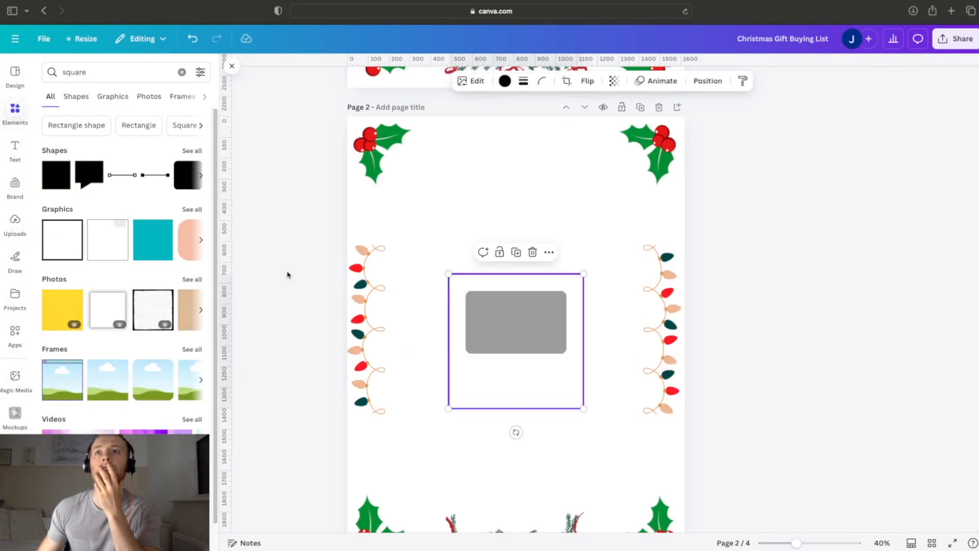
click(532, 255)
Step: Fill the rounded rectangle with the Brand Kit's light grey and give it a solid black border of weight 9
click(512, 322)
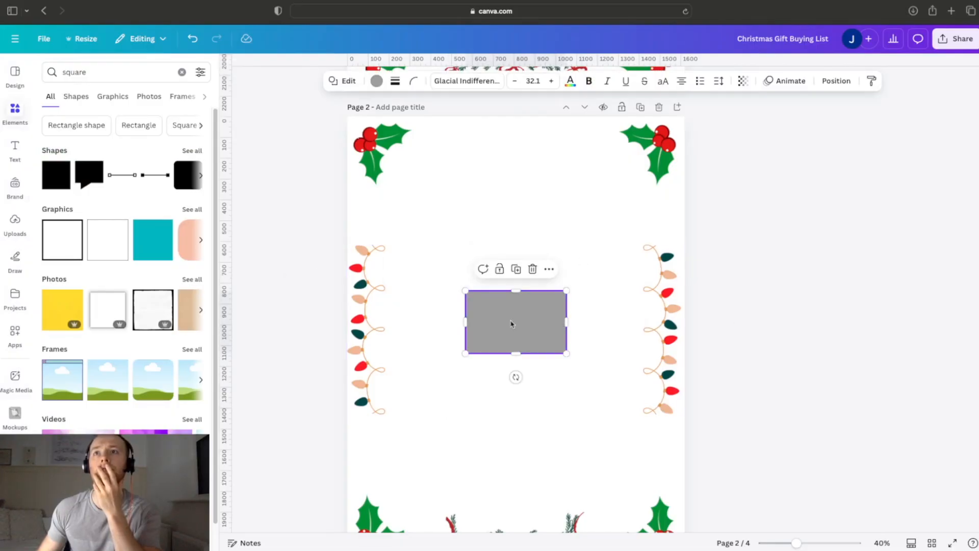
click(376, 81)
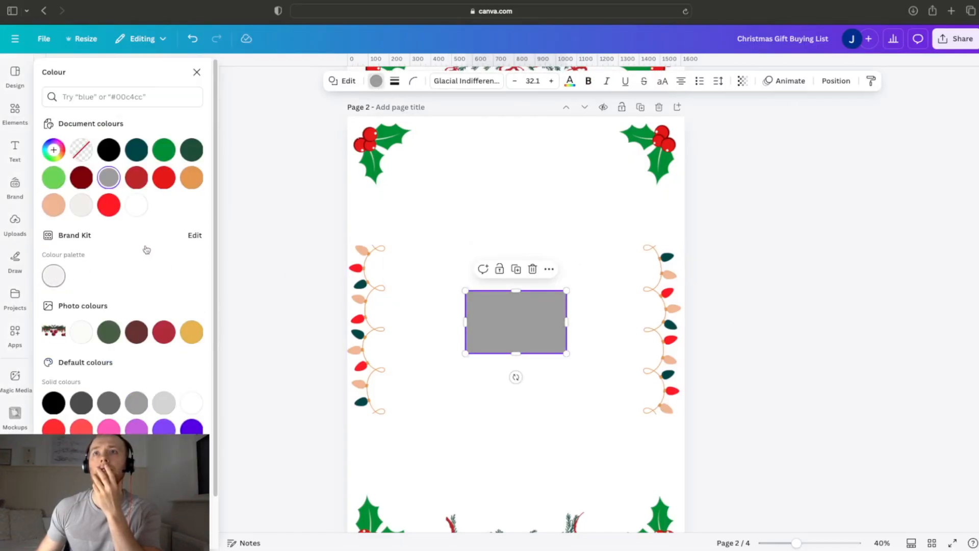
click(54, 275)
click(413, 82)
click(395, 80)
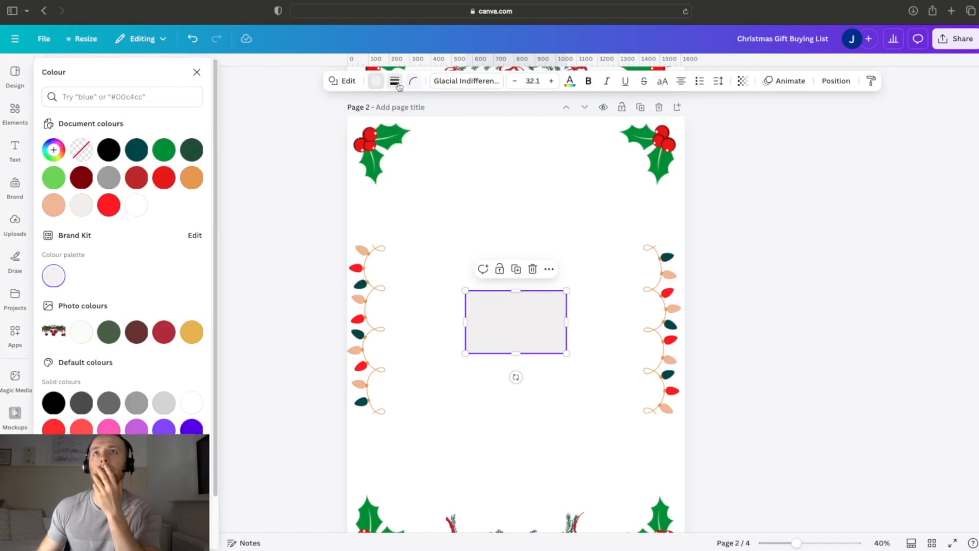
drag(331, 149, 339, 149)
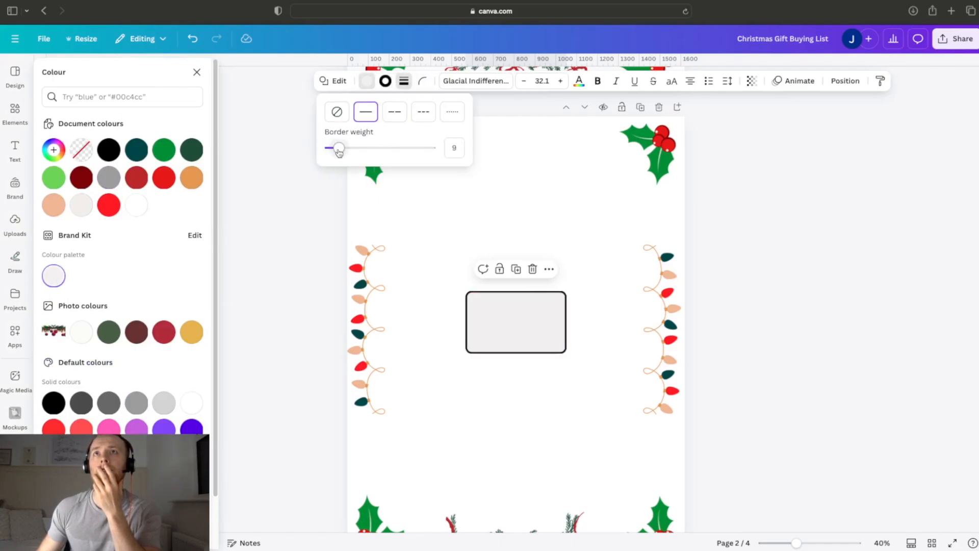
click(901, 284)
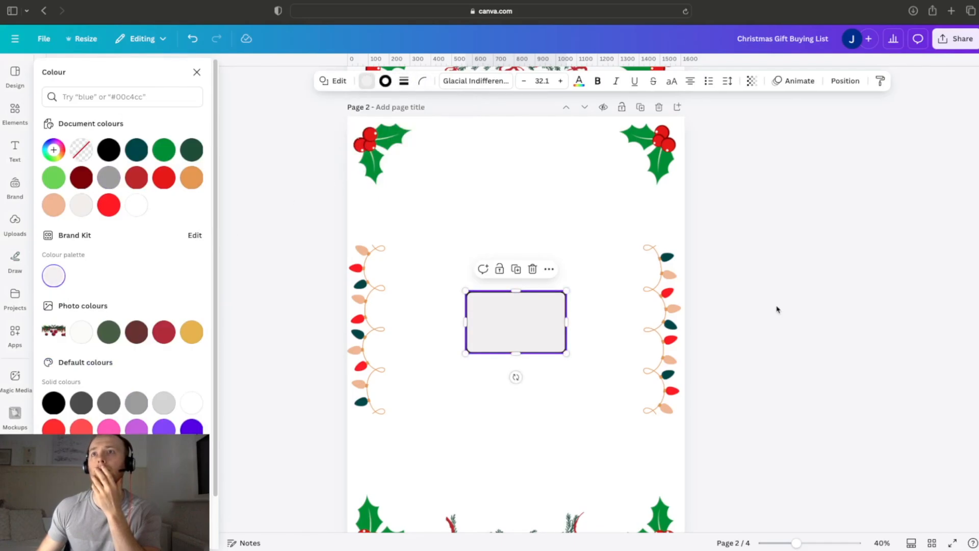
Step: Enlarge the bordered rectangle slightly near the page's upper-left holly and place a copy beside it
click(523, 320)
drag(522, 323, 454, 200)
mouse_move(500, 231)
mouse_down()
mouse_move(507, 246)
mouse_move(494, 226)
mouse_up()
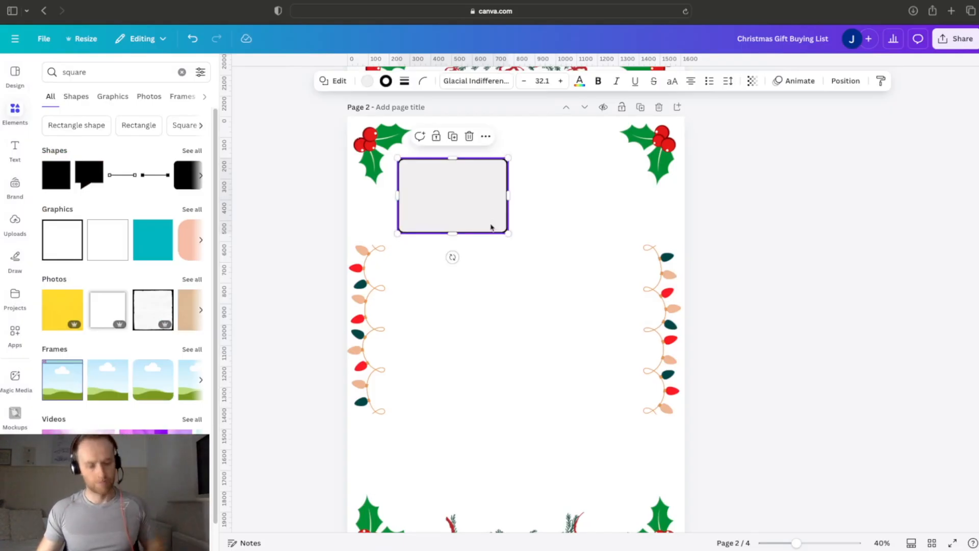
mouse_move(479, 212)
mouse_down()
mouse_move(617, 205)
mouse_move(480, 198)
mouse_up()
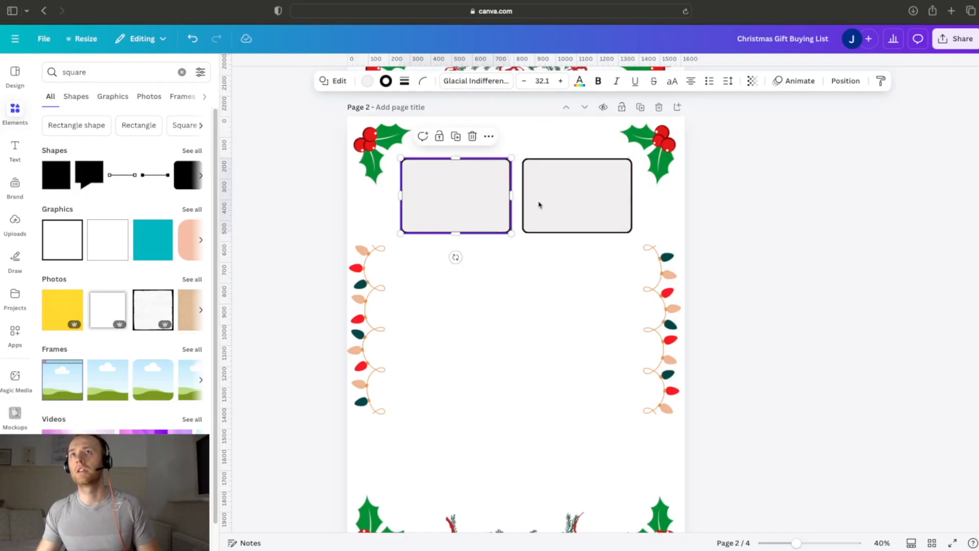
Step: Add a text box reading "Name" in the empty middle of page 2
click(722, 211)
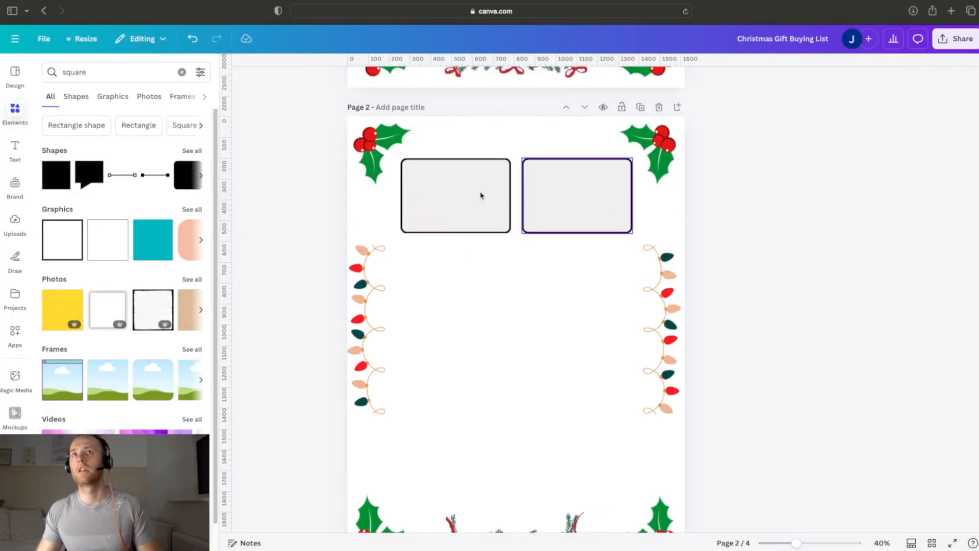
click(15, 145)
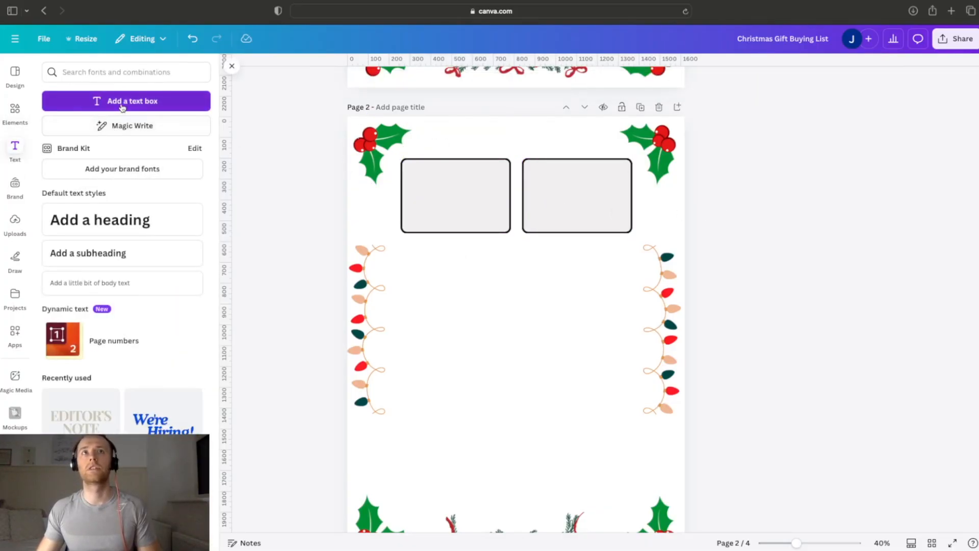
click(807, 330)
click(520, 324)
double_click(520, 325)
key(BackSpace)
text(Name)
click(536, 329)
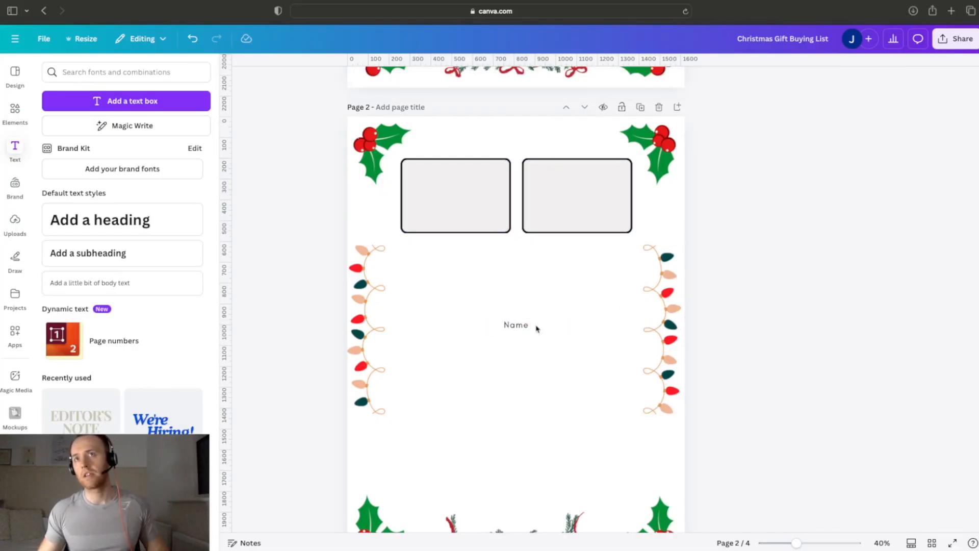
Step: Move the "Name" label into the upper-left corner of the first bordered box
drag(521, 327, 514, 289)
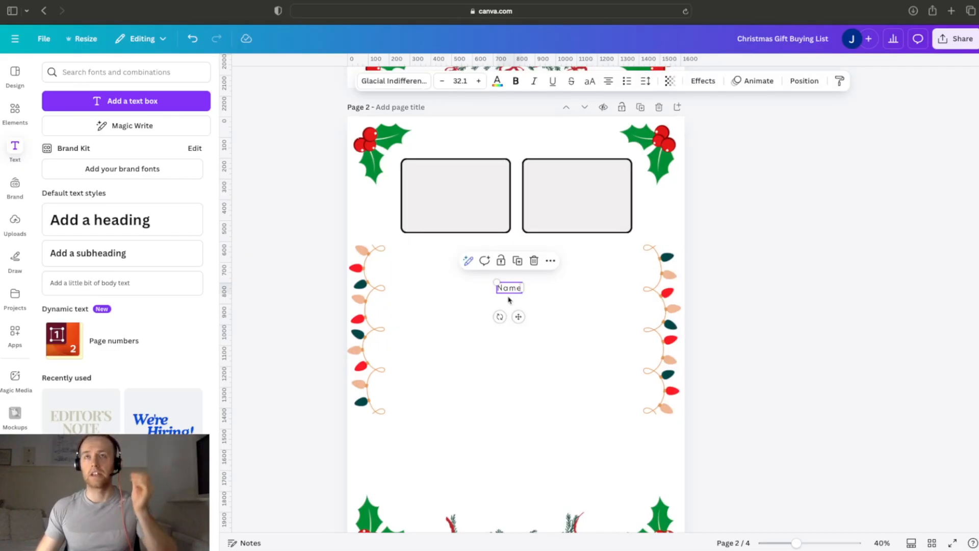
click(751, 260)
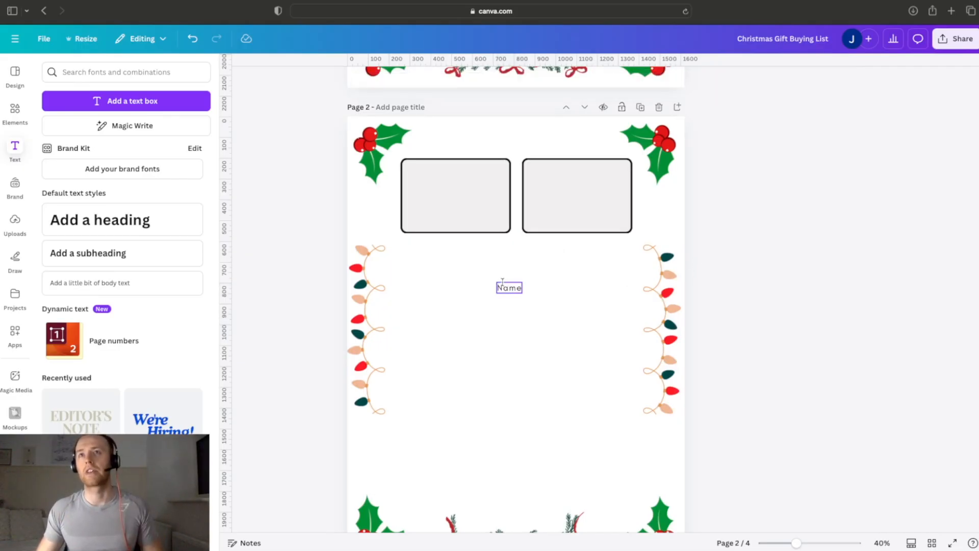
click(505, 288)
drag(506, 287, 414, 168)
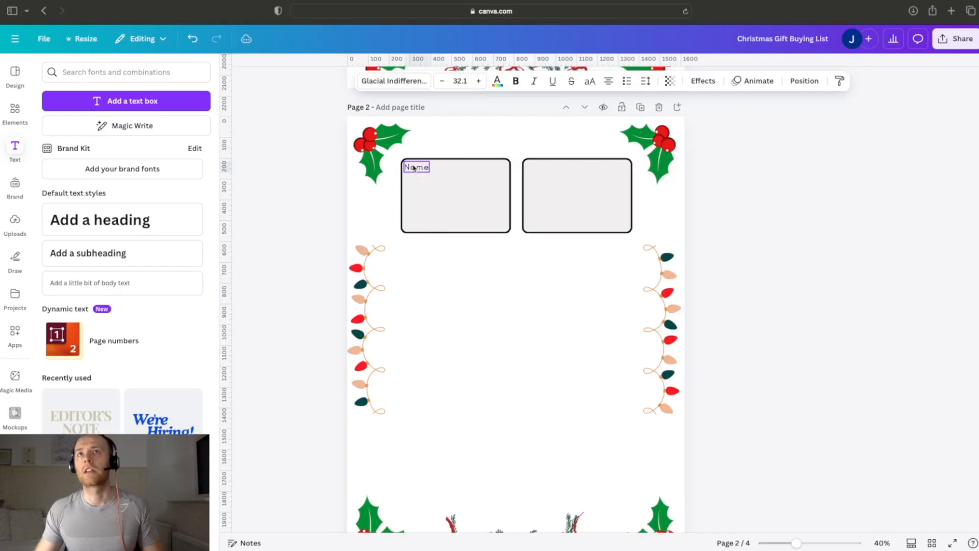
click(471, 143)
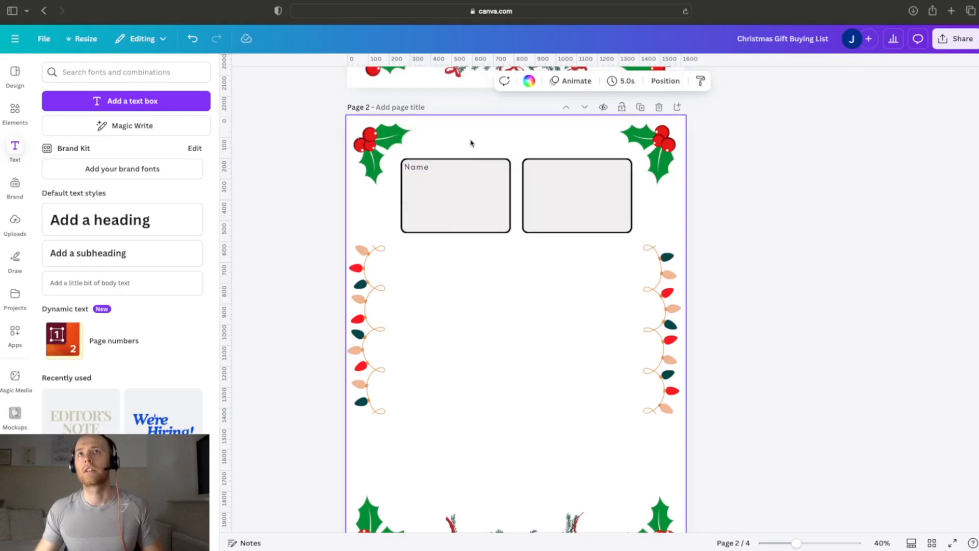
Step: Copy the "Name" label into the second box's upper-left corner and change its text to "Budget"
click(418, 177)
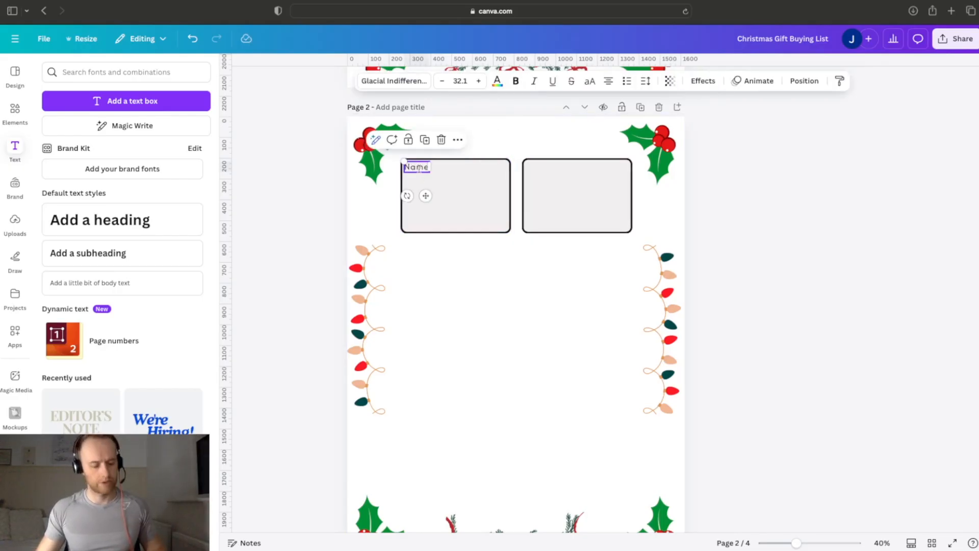
drag(419, 170, 541, 171)
double_click(540, 167)
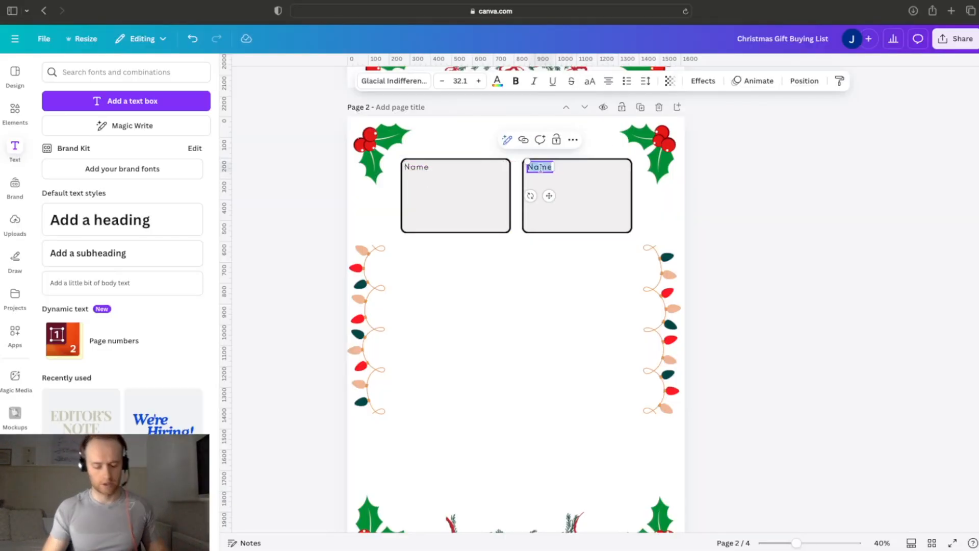
key(BackSpace)
text(Budget)
click(833, 208)
drag(545, 167, 549, 168)
click(861, 220)
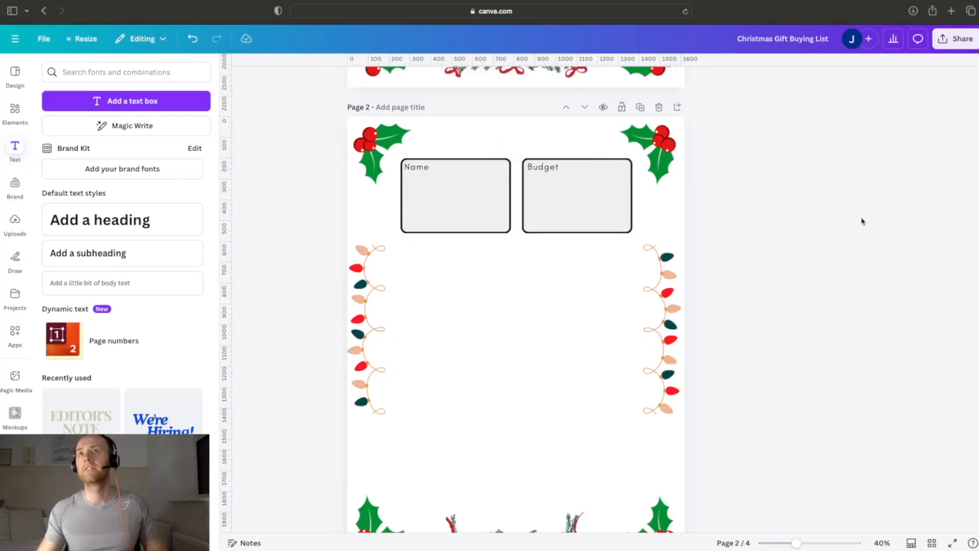
Step: Place a copied box beneath the first two, spanning their combined width, and label its upper-left corner "Gift Ideas" using a copied label
click(494, 217)
drag(494, 216, 632, 282)
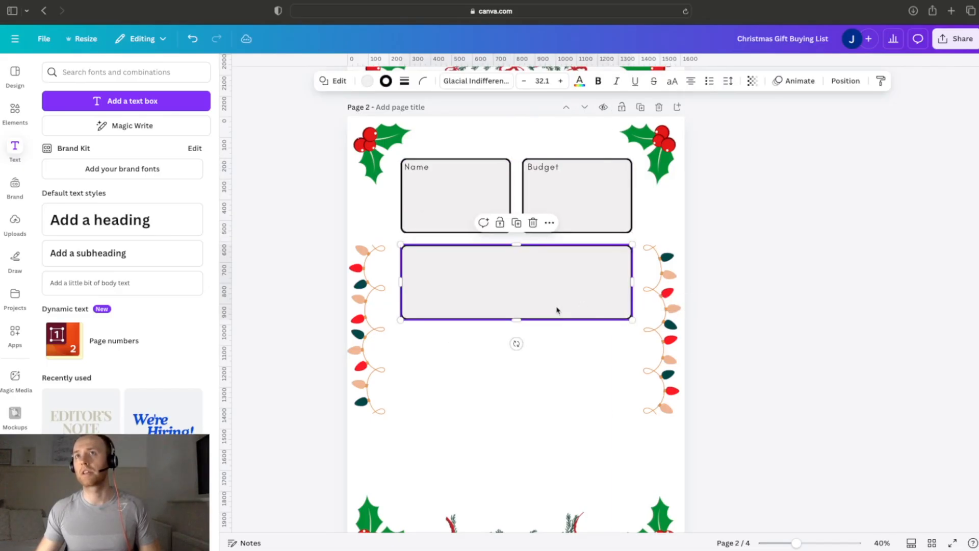
click(538, 166)
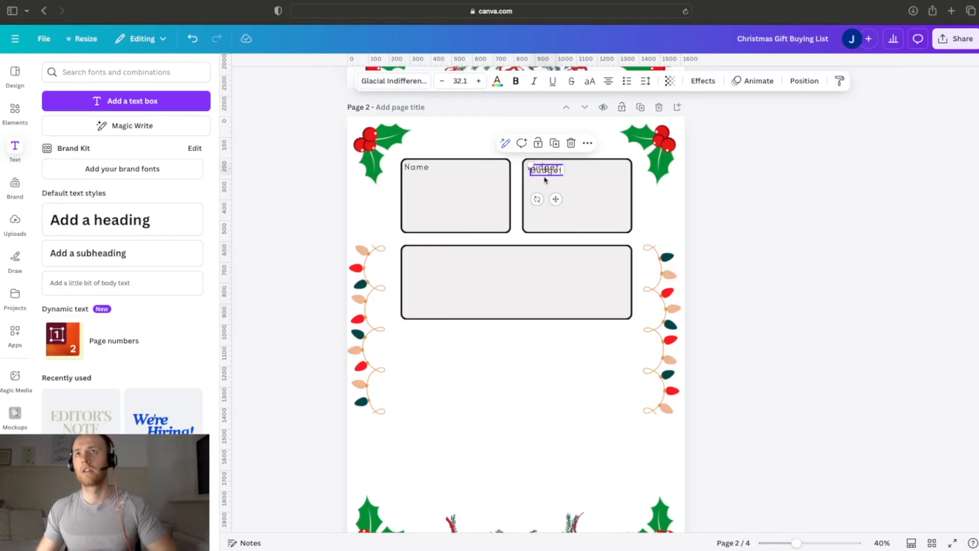
drag(536, 170, 419, 261)
double_click(420, 254)
key(BackSpace)
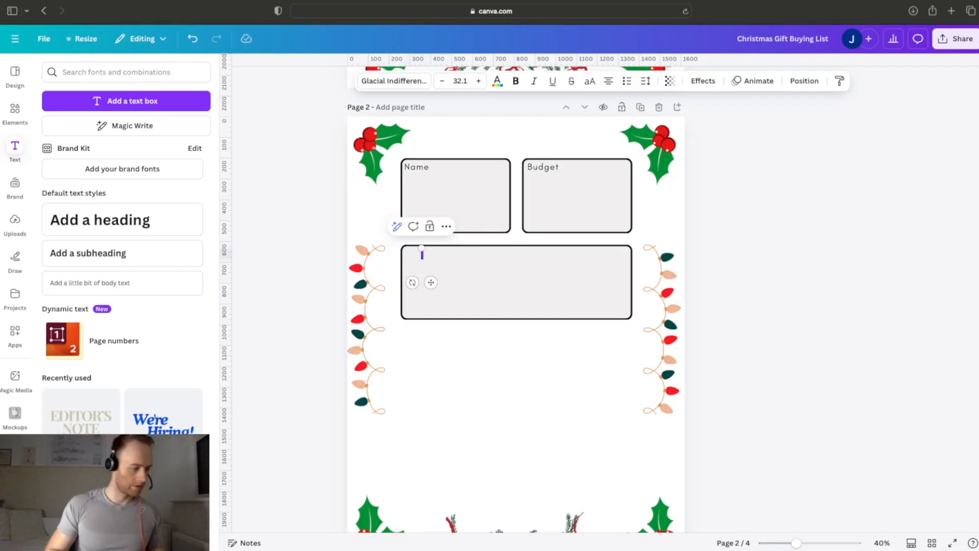
text(Gift Ideas)
click(458, 271)
click(431, 255)
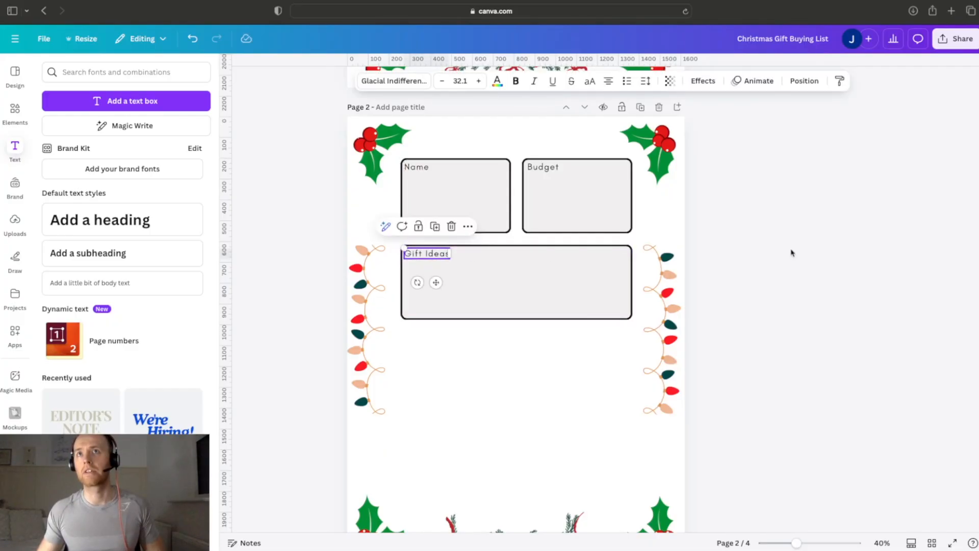
click(553, 288)
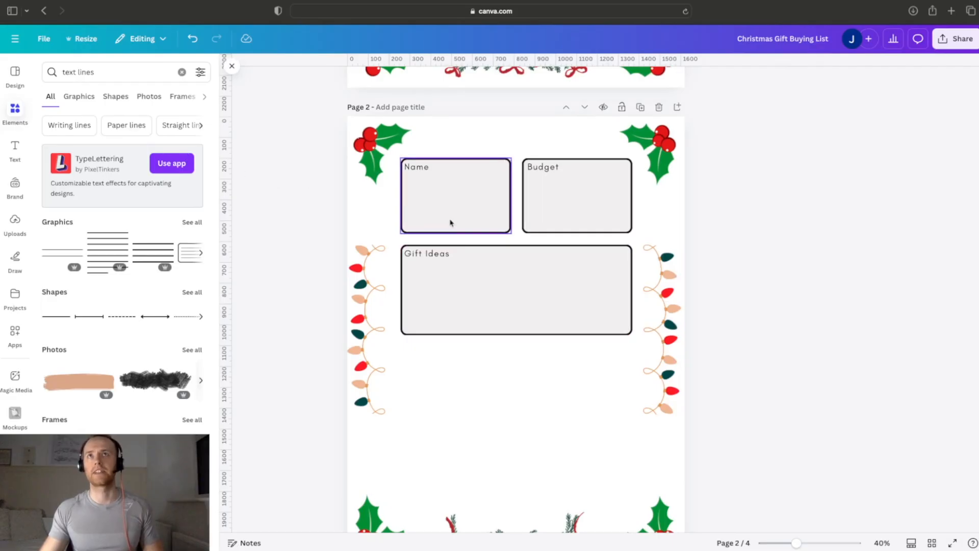
Step: Copy the gift-tracking table from page 1 and paste it on page 2 beneath the Gift Ideas box
scroll(465, 249, down, 5)
scroll(495, 173, down, 3)
scroll(493, 182, up, 6)
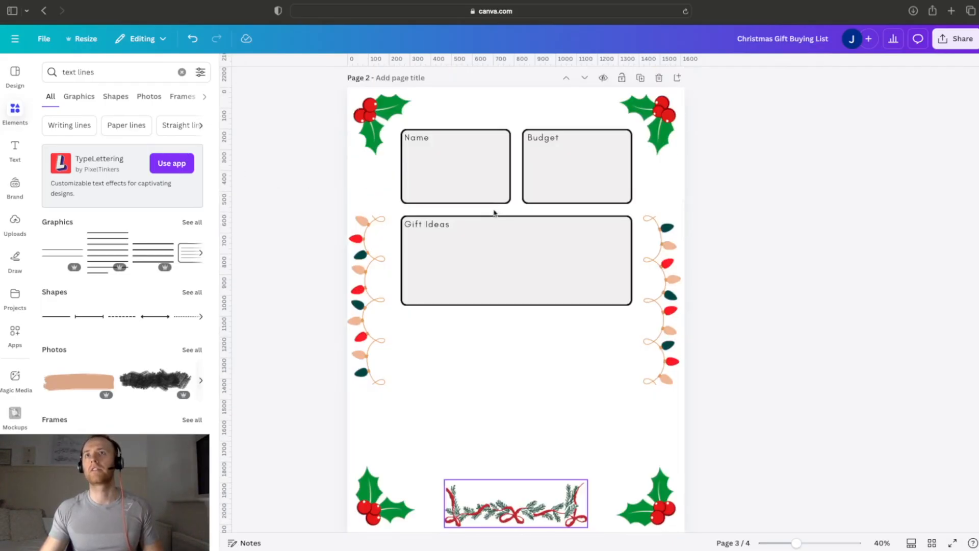
scroll(502, 269, down, 4)
scroll(502, 245, up, 10)
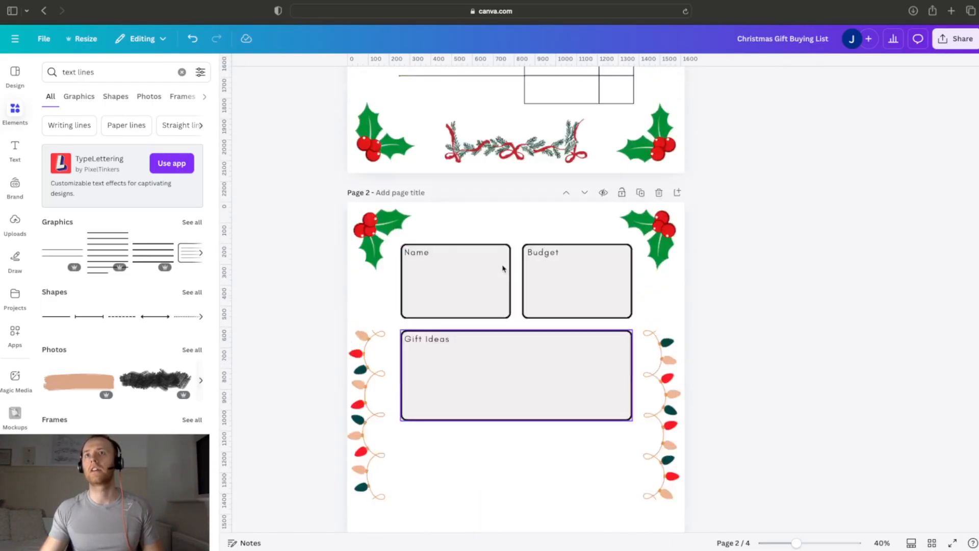
click(582, 173)
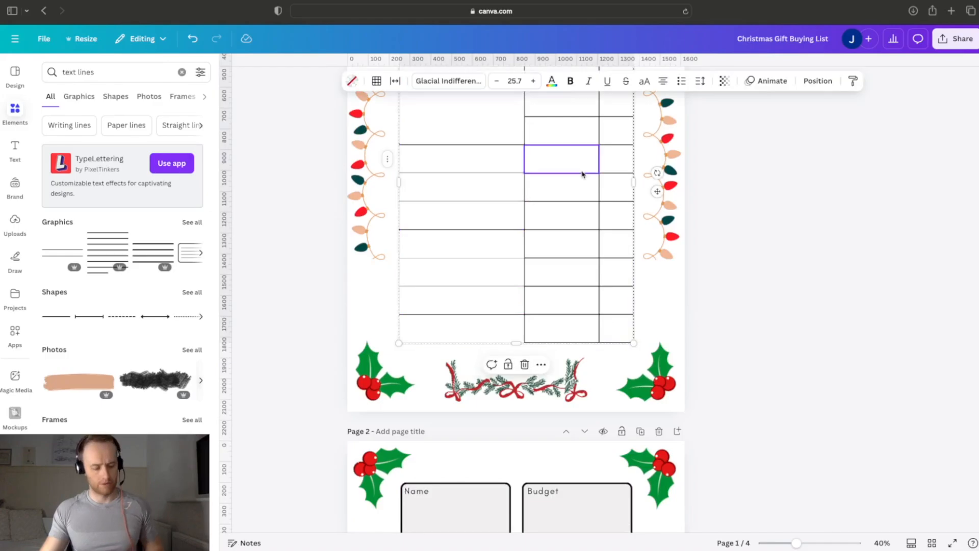
scroll(579, 181, down, 10)
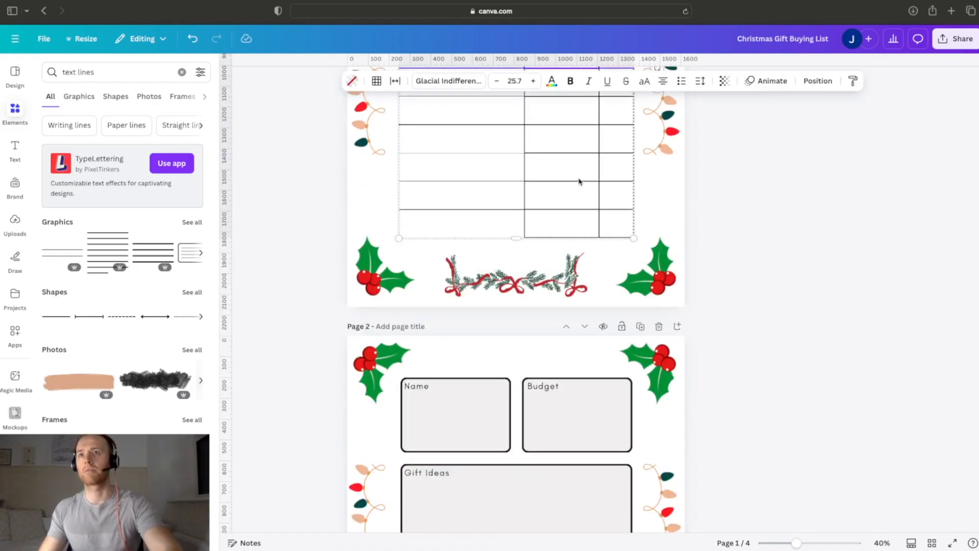
click(500, 332)
key(ctrl+v)
scroll(586, 408, up, 2)
Step: Add two more rows at the end of the page 2 table
right_click(574, 458)
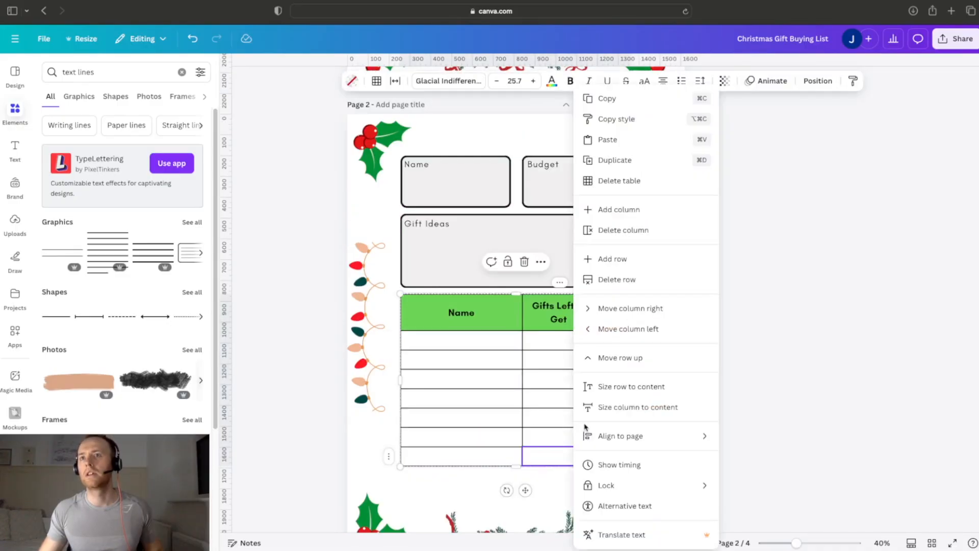
click(618, 258)
click(542, 478)
right_click(542, 478)
click(587, 262)
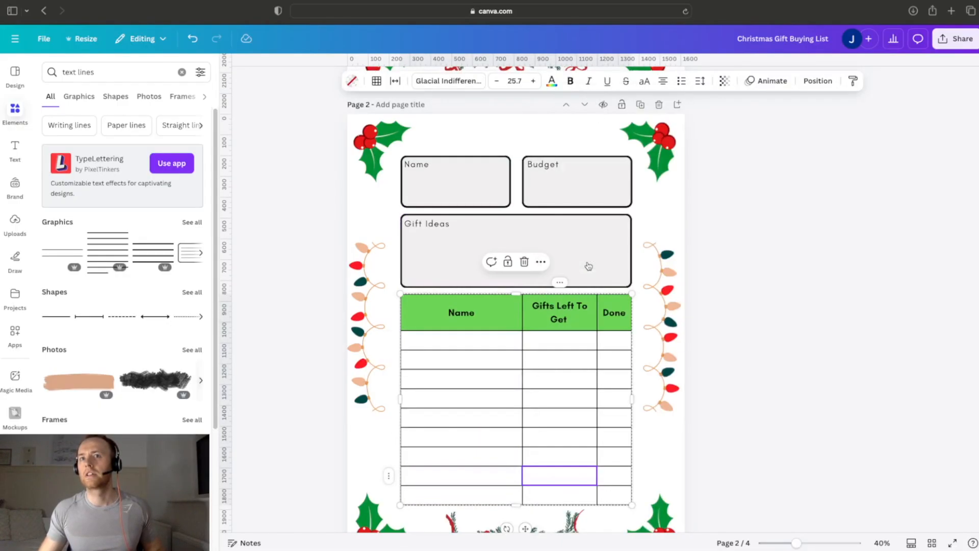
click(794, 416)
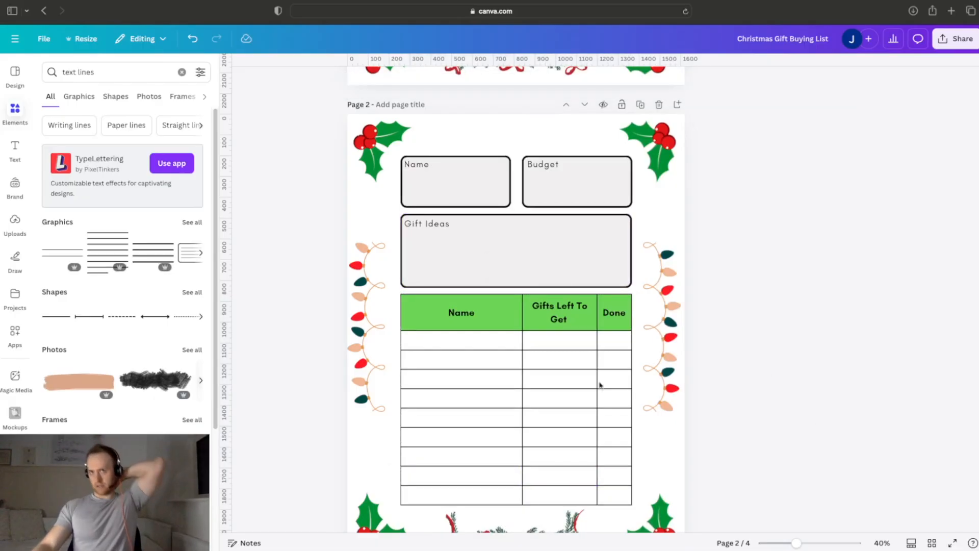
Step: Rename the table's header cells to "Item", "Price" and "Wrapped"
click(452, 323)
key(BackSpace)
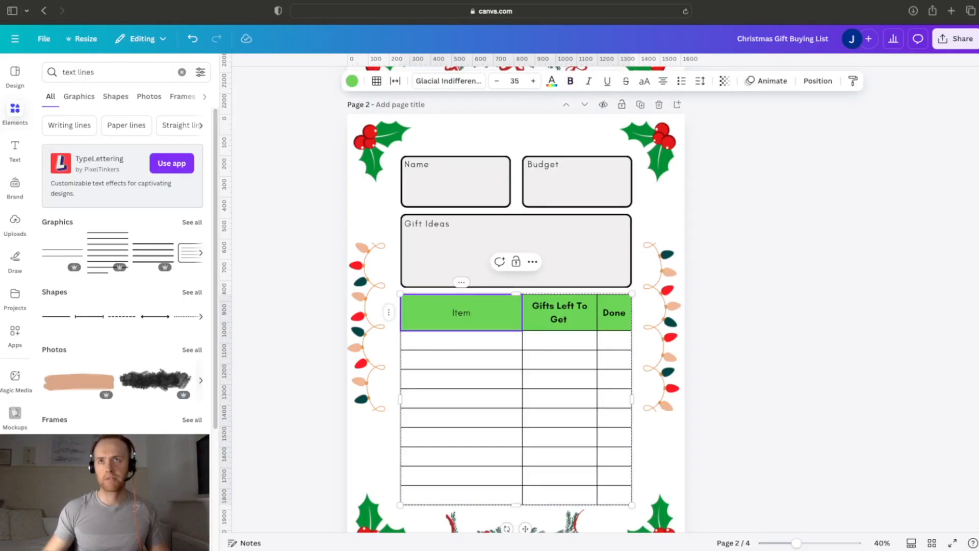
click(554, 309)
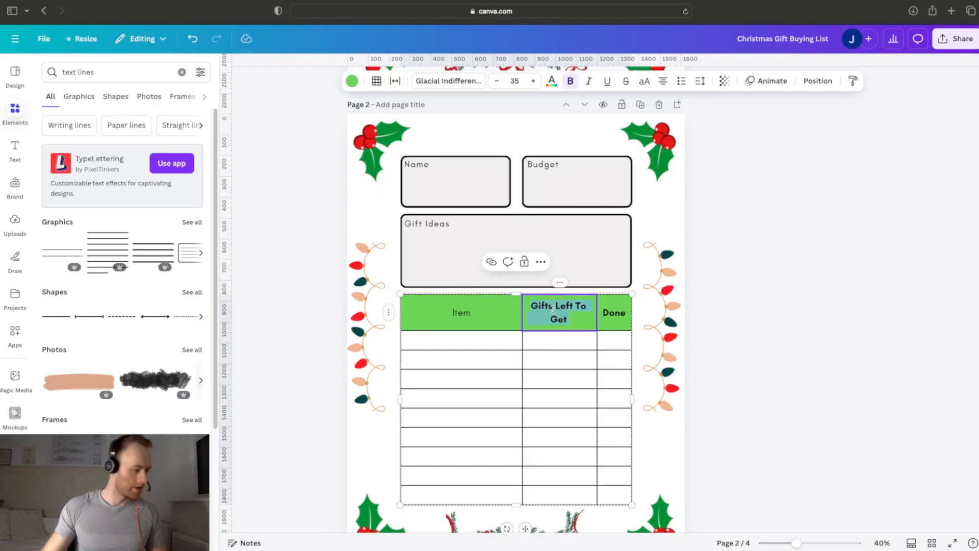
text(Price)
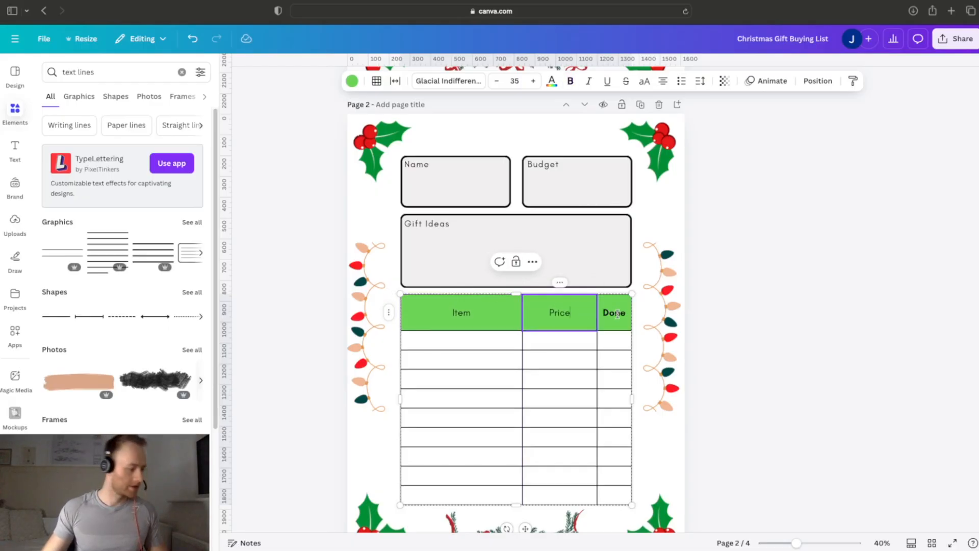
click(617, 314)
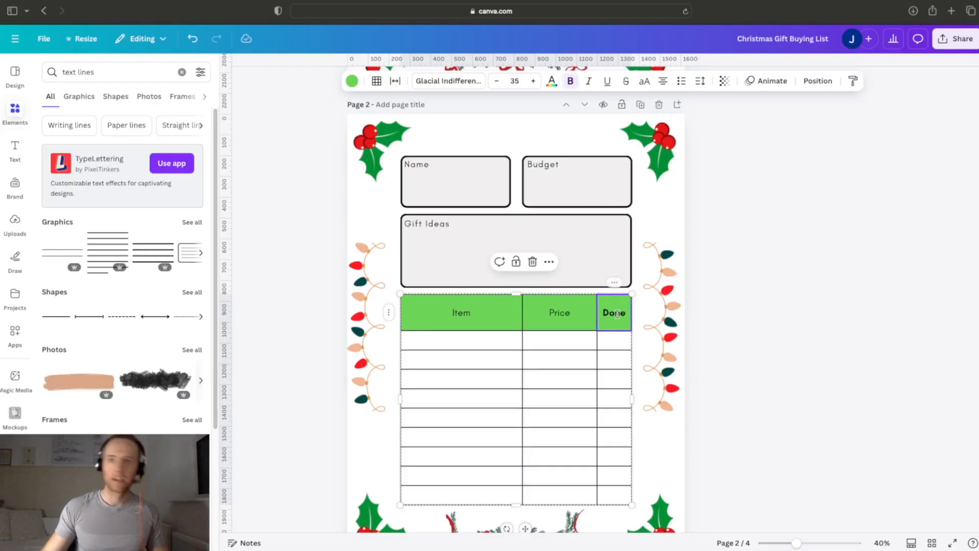
text(Wrap P)
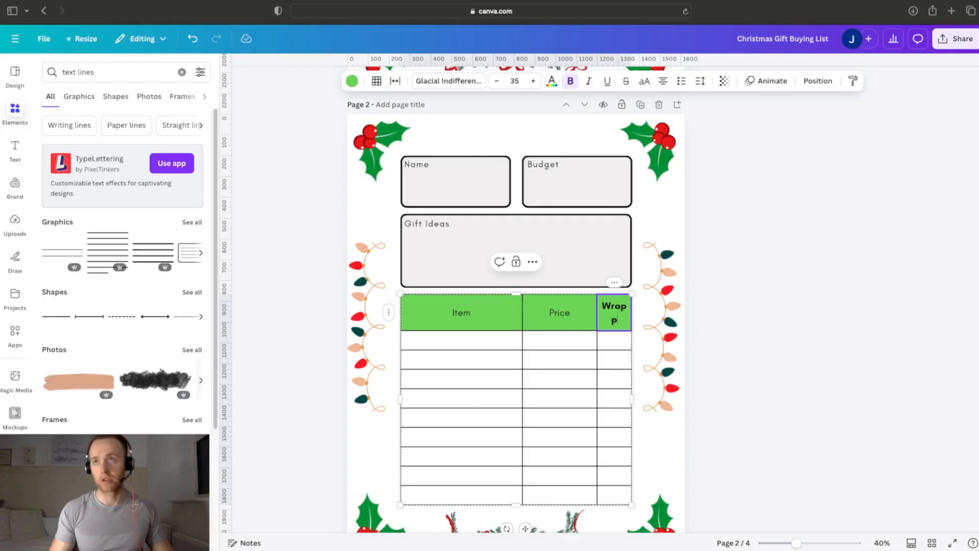
text(ed)
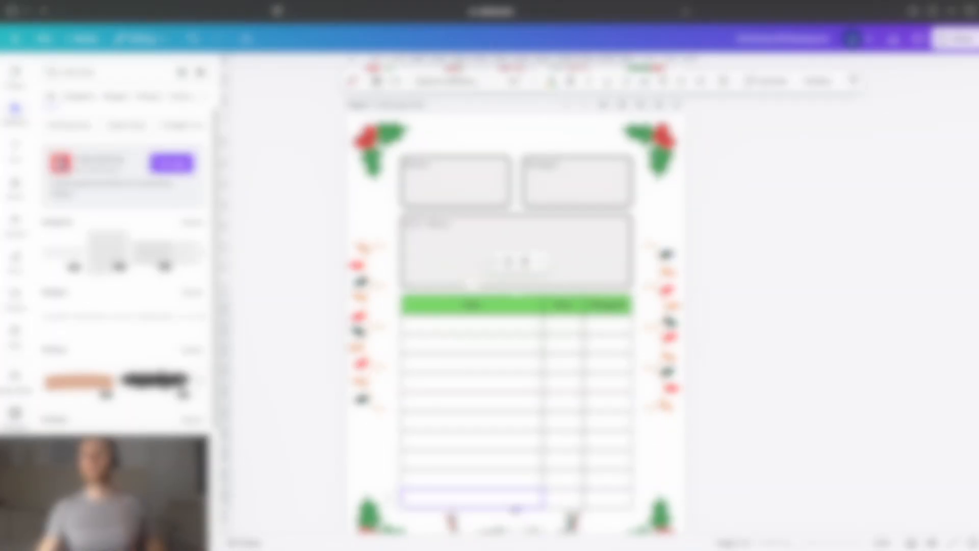
Step: Adjust the page 2 table's lower edge and open its arrangement and size settings
drag(514, 505, 513, 506)
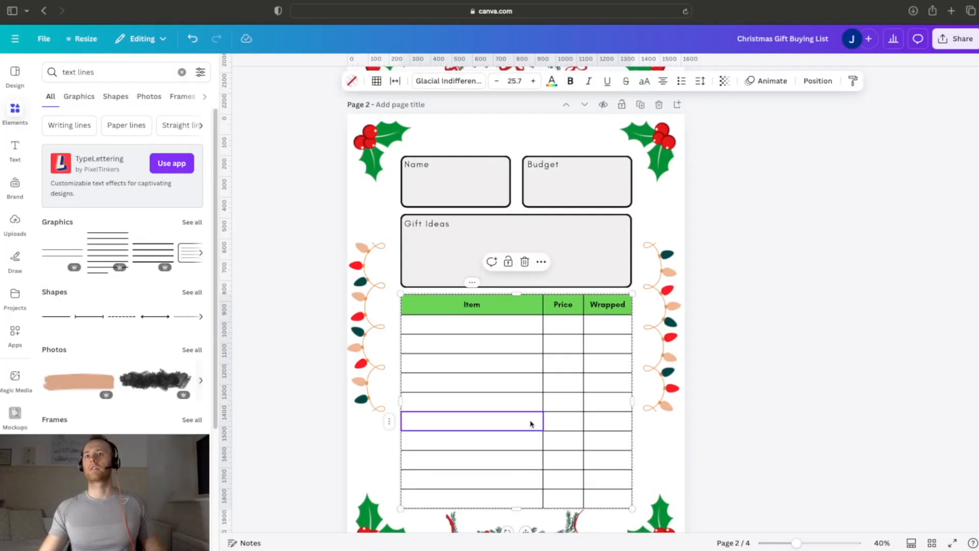
right_click(530, 424)
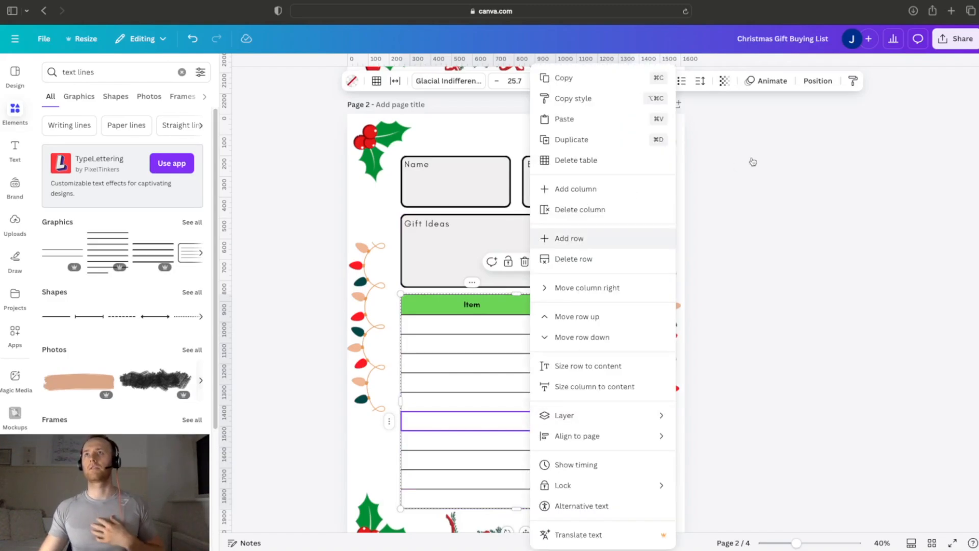
click(813, 86)
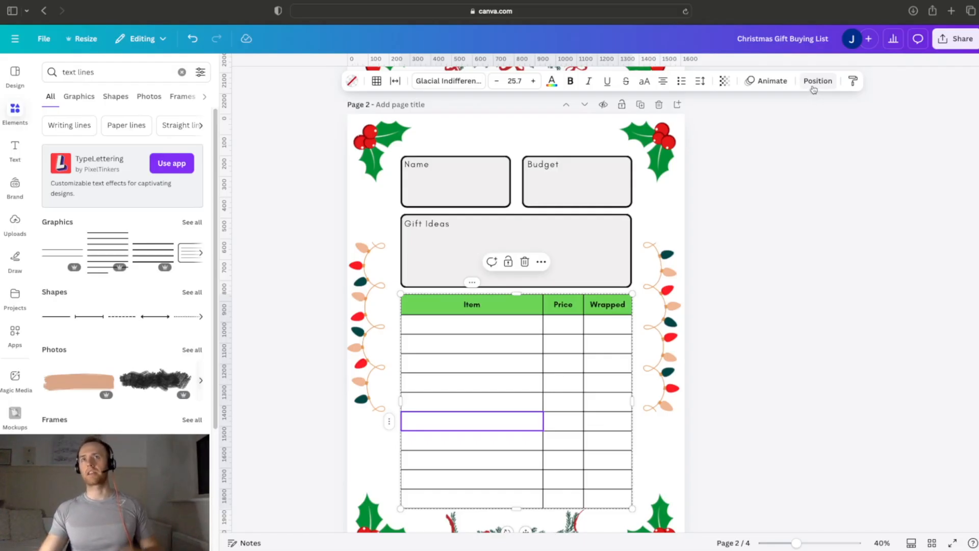
click(815, 82)
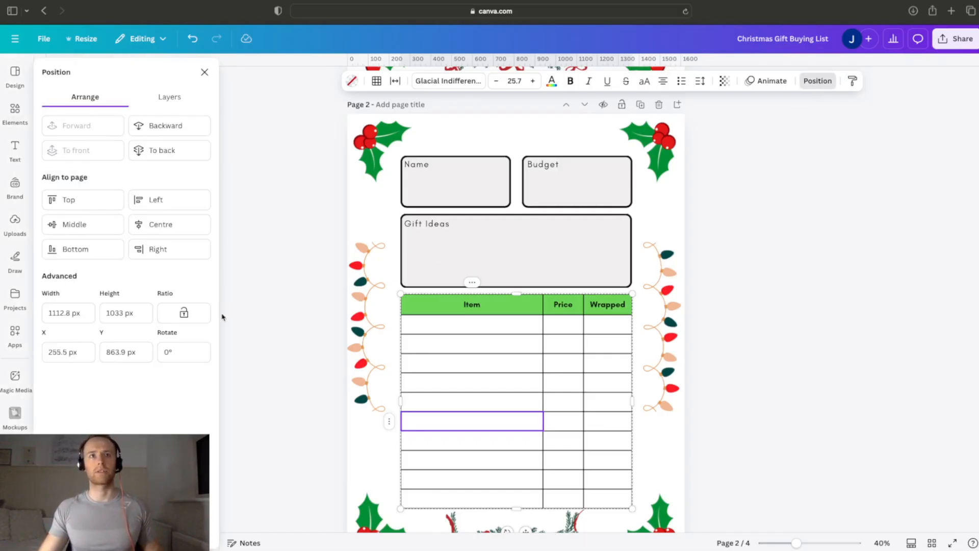
click(631, 360)
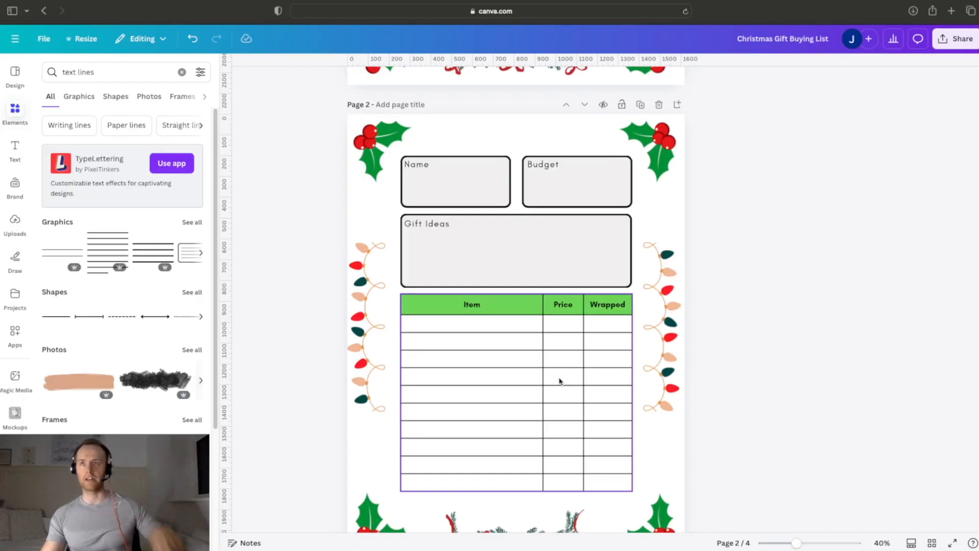
Step: Widen the page 2 Gift Ideas box slightly on its left side, to about 1,111 wide by 358 high
click(428, 257)
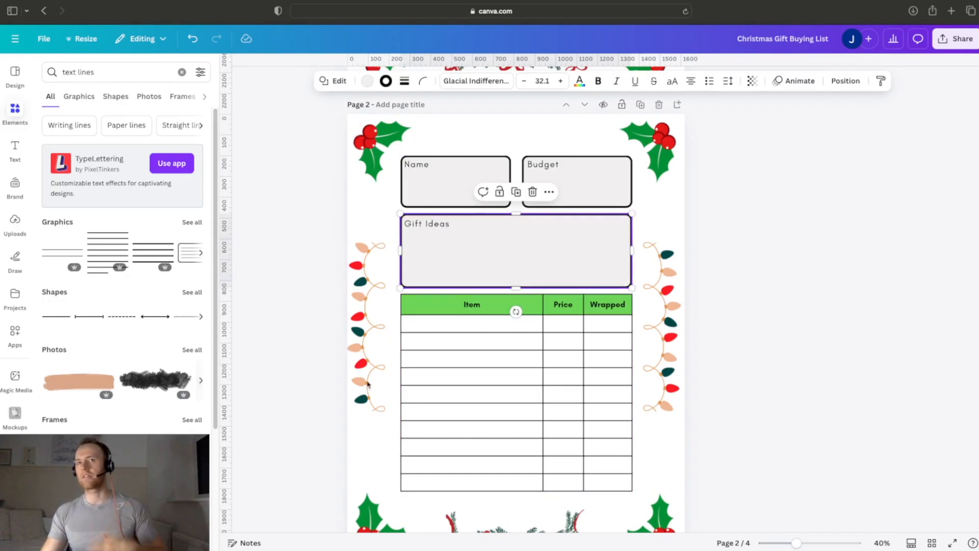
mouse_move(401, 250)
mouse_down()
mouse_move(348, 249)
mouse_move(398, 250)
mouse_up()
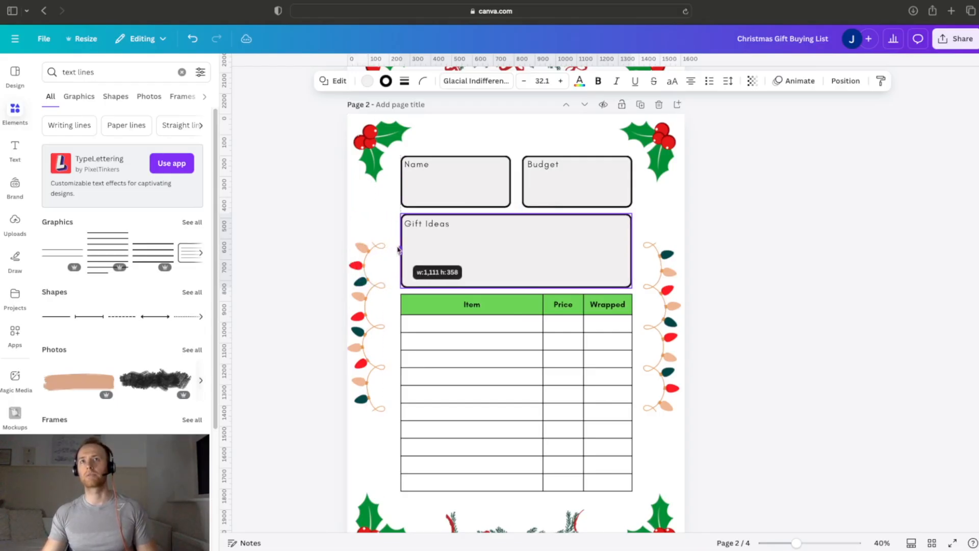
click(795, 249)
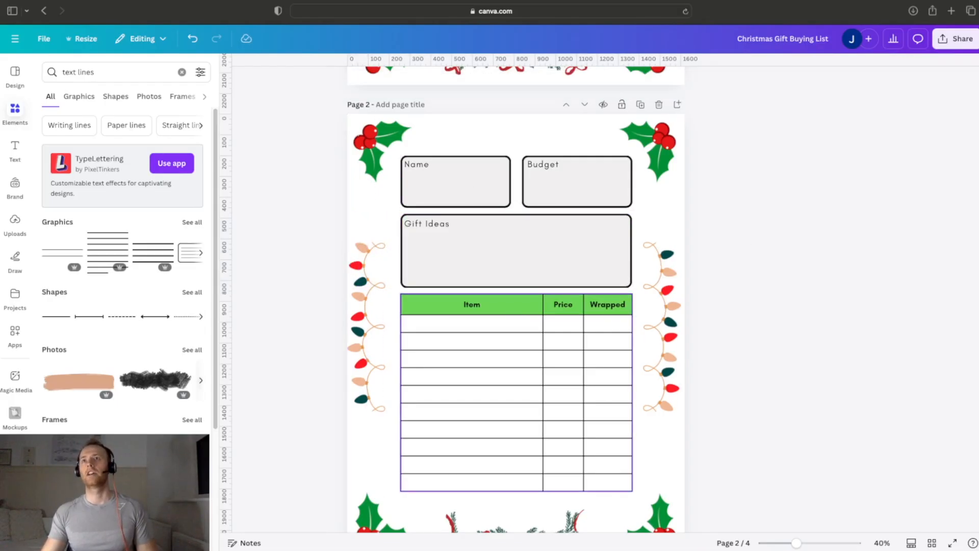
Step: Delete the two leftover pages after page 2, the Christmas Dinner invitation and the garland image page
scroll(770, 371, up, 3)
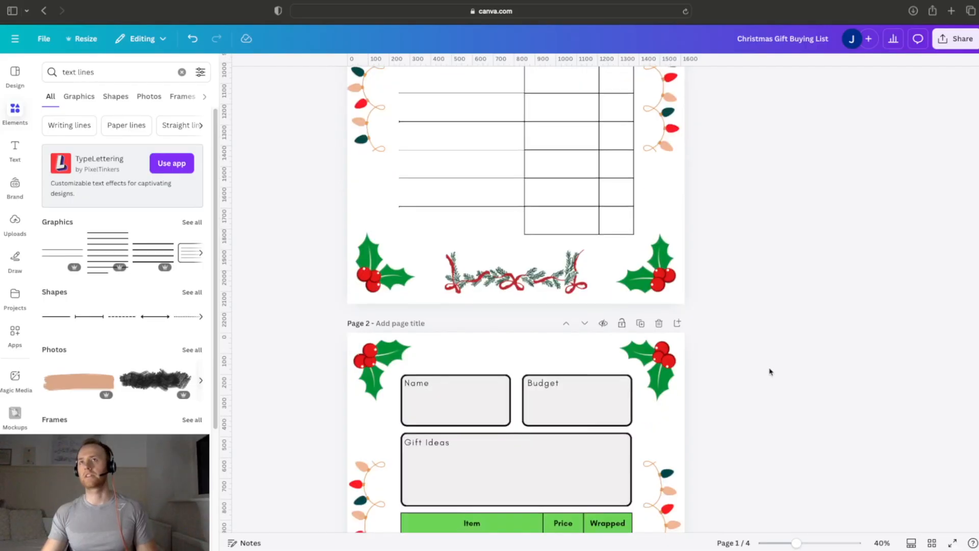
scroll(770, 357, down, 15)
scroll(769, 353, up, 3)
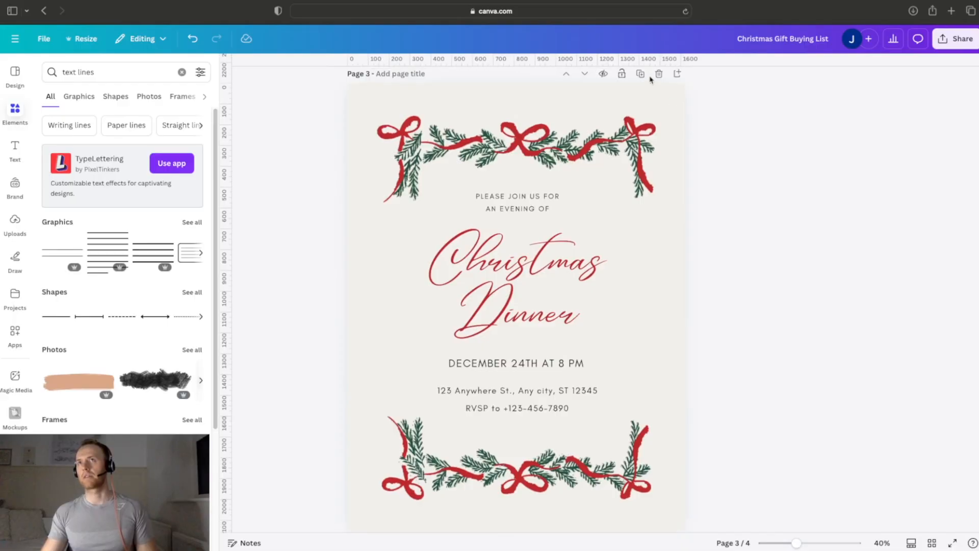
click(659, 74)
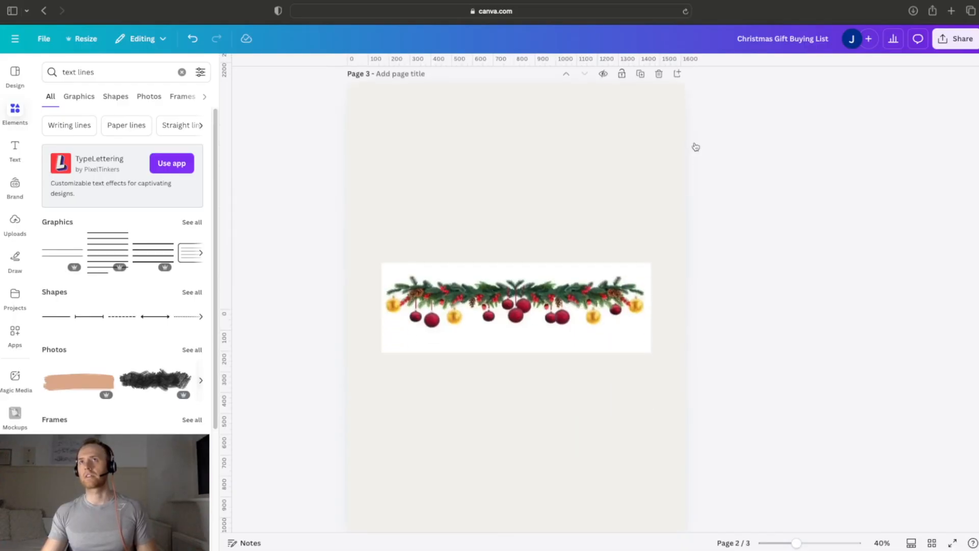
click(659, 74)
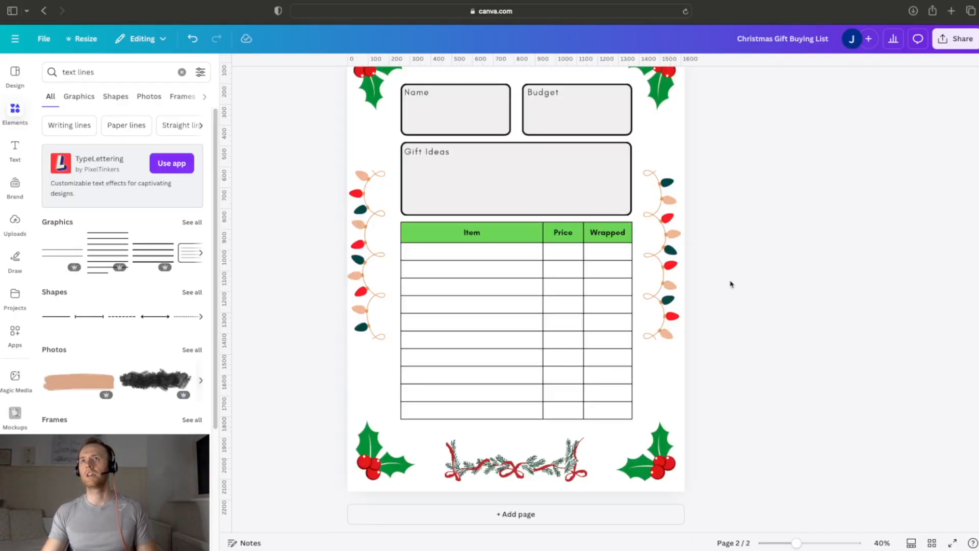
Step: Duplicate page 2 with its Name, Budget and Gift Ideas boxes nine times, for an 11-page document
scroll(730, 283, up, 8)
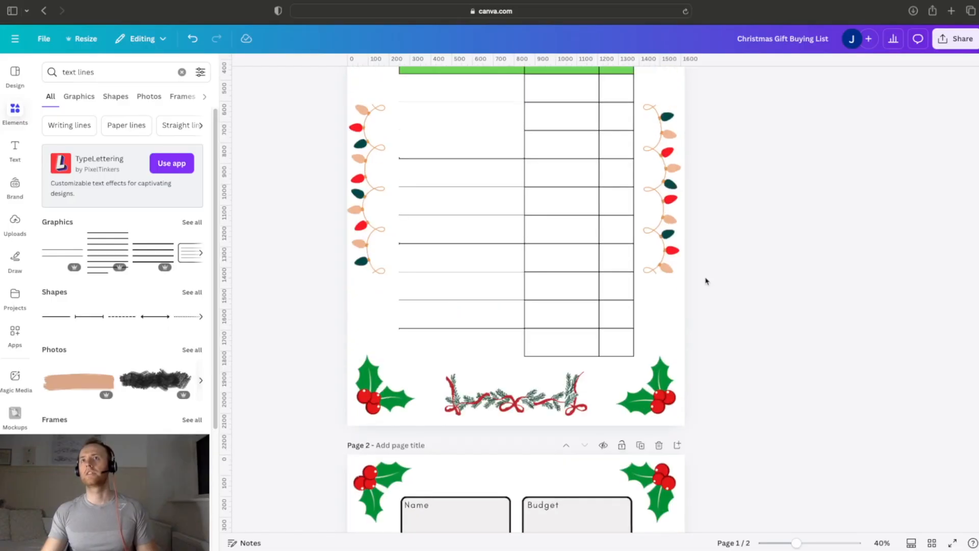
scroll(704, 281, down, 4)
scroll(704, 309, down, 1)
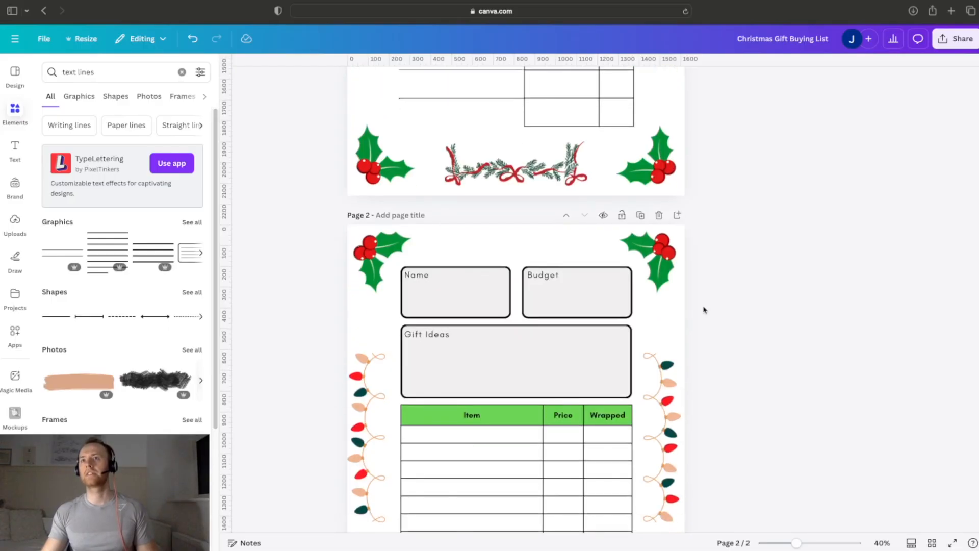
click(638, 217)
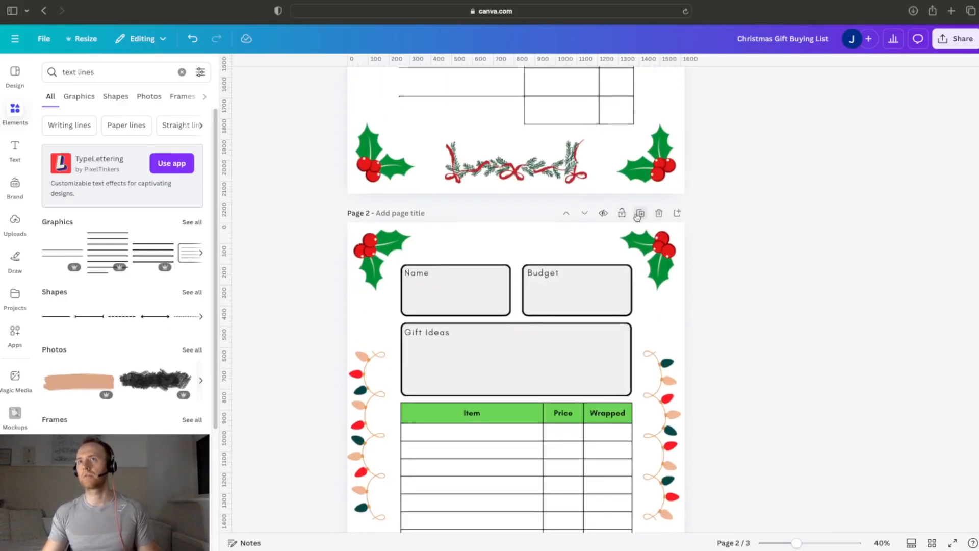
click(640, 216)
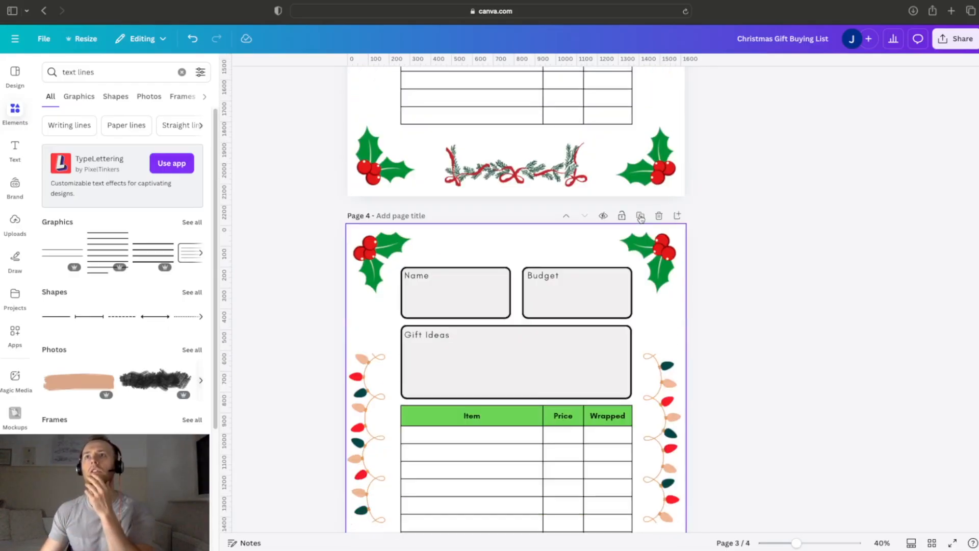
click(641, 216)
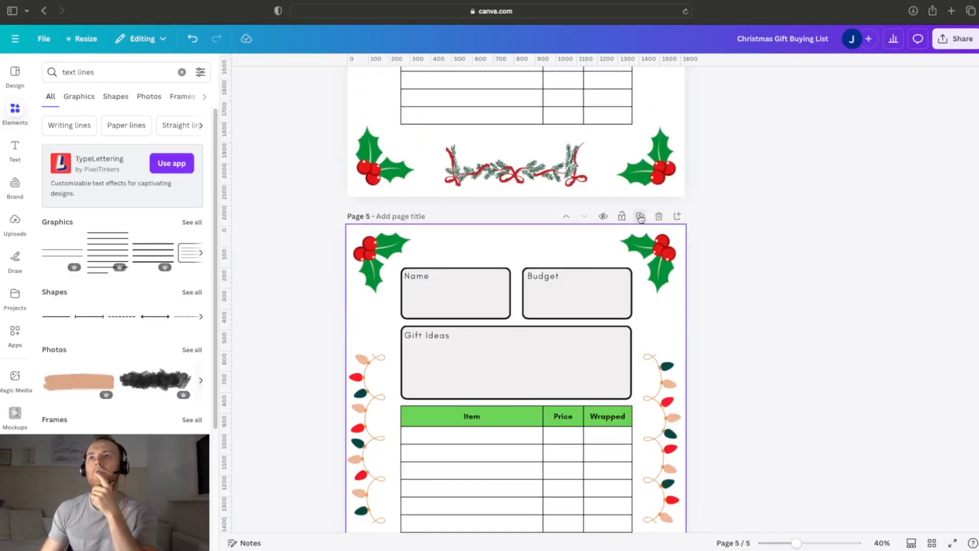
click(641, 216)
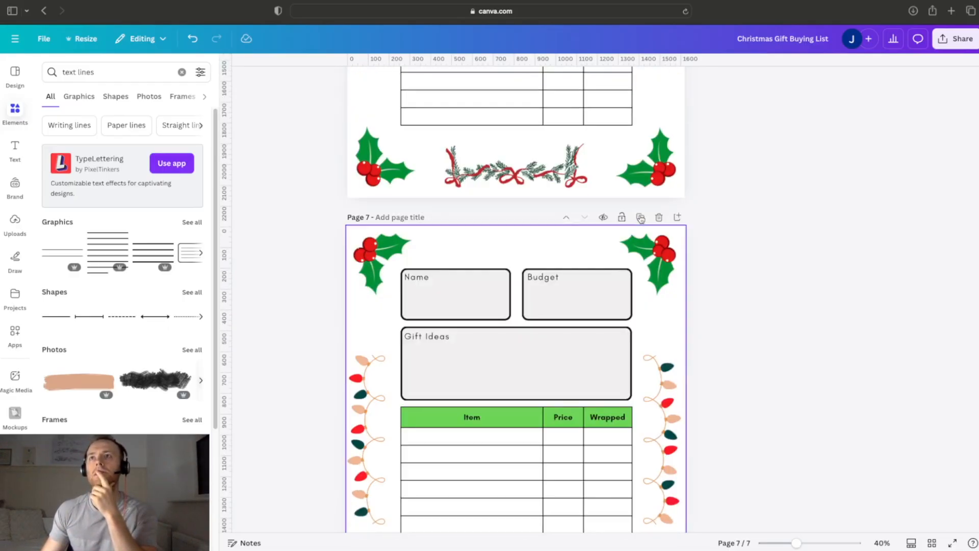
click(641, 217)
click(640, 218)
click(640, 218)
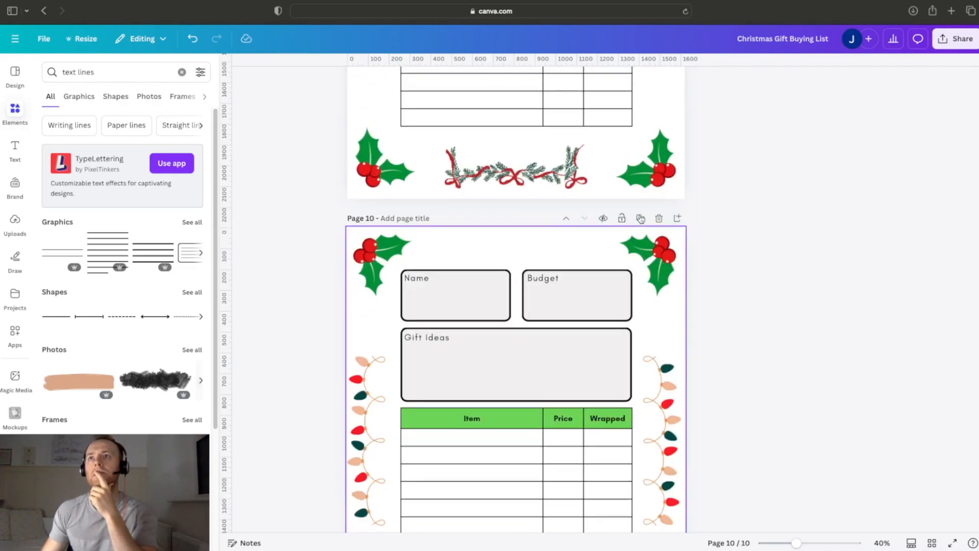
click(640, 219)
scroll(641, 219, down, 1)
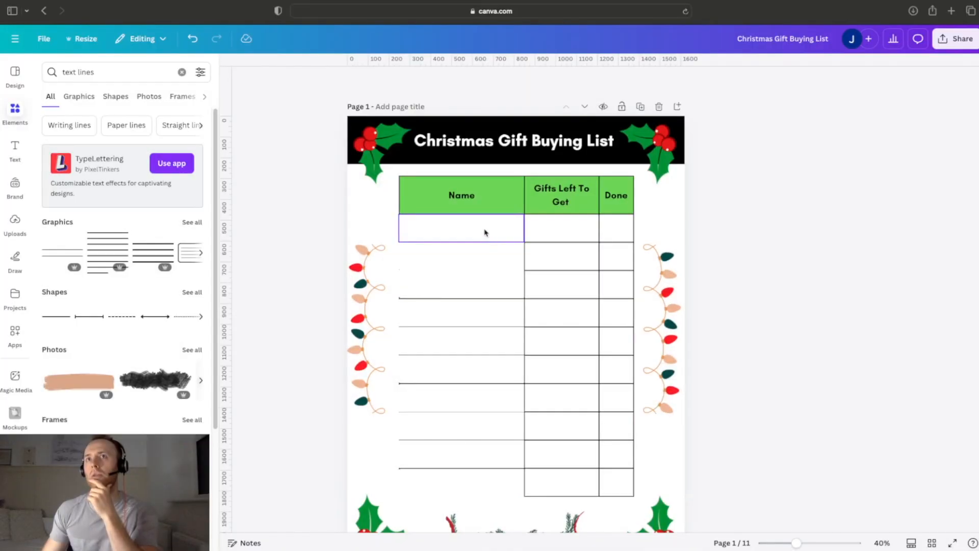
click(484, 232)
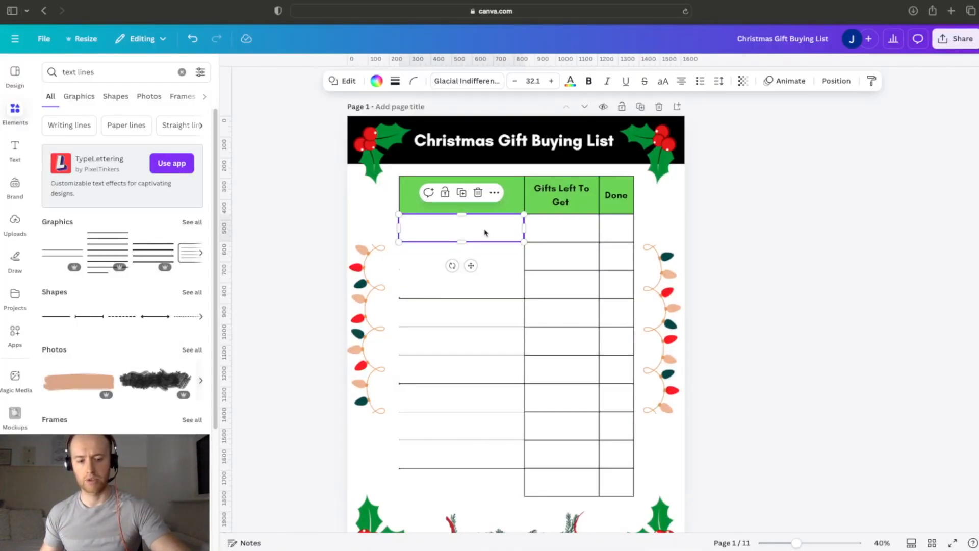
key(super+k)
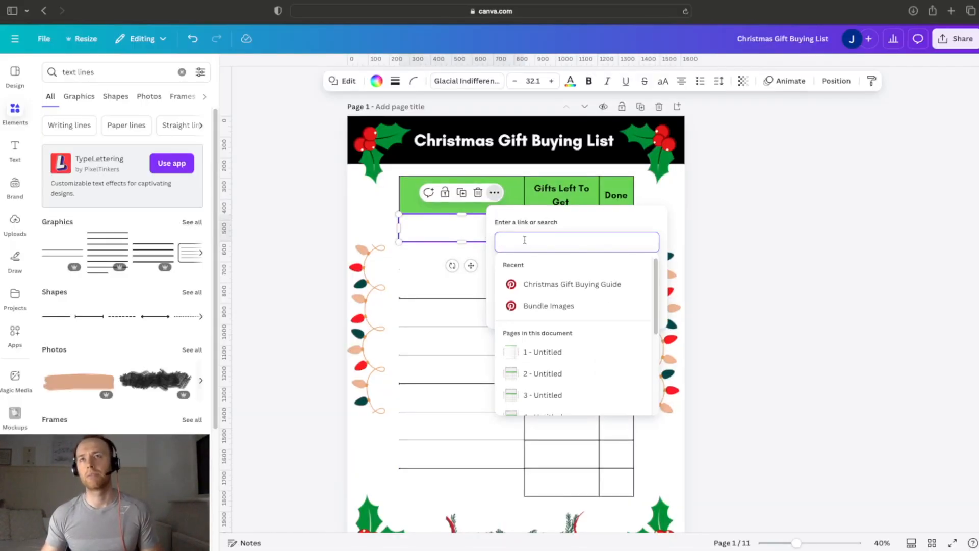
click(758, 192)
click(369, 140)
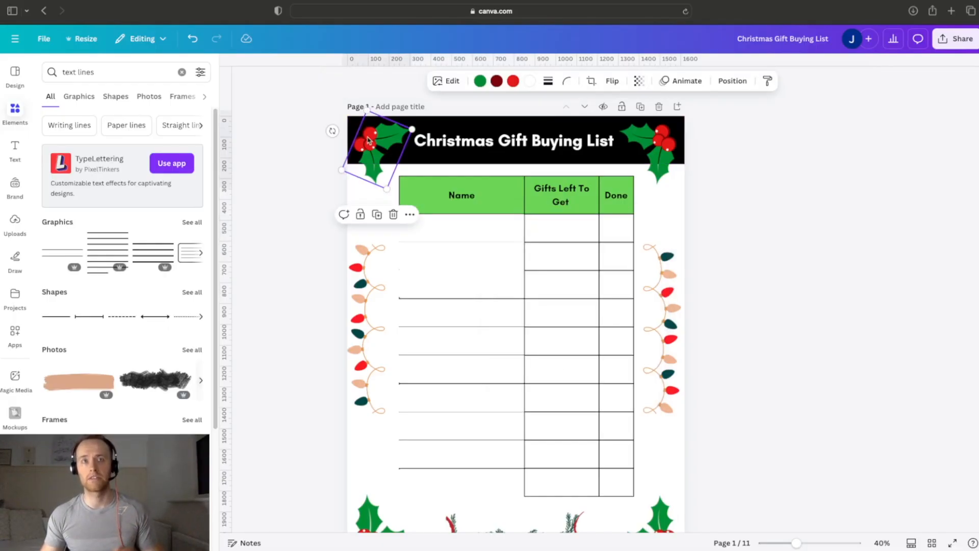
key(ctrl+k)
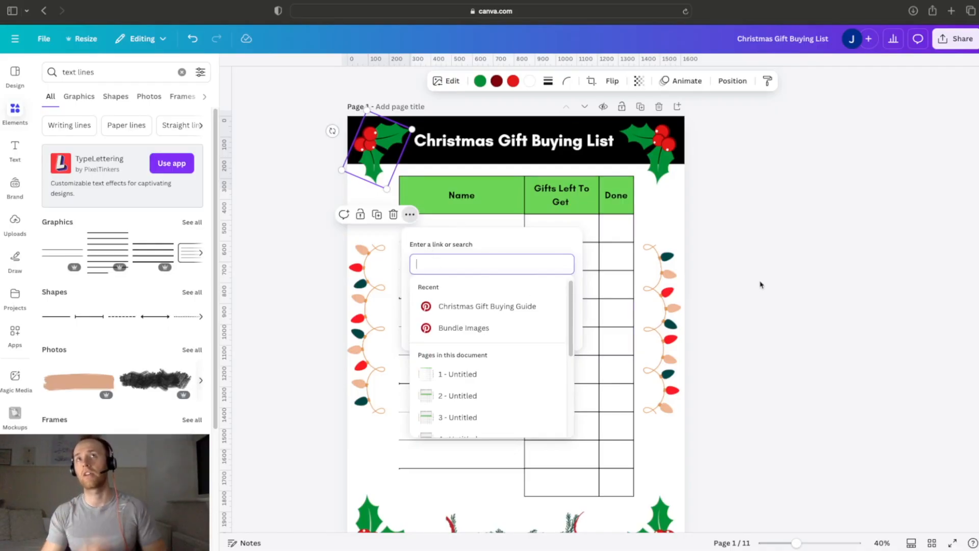
key(Escape)
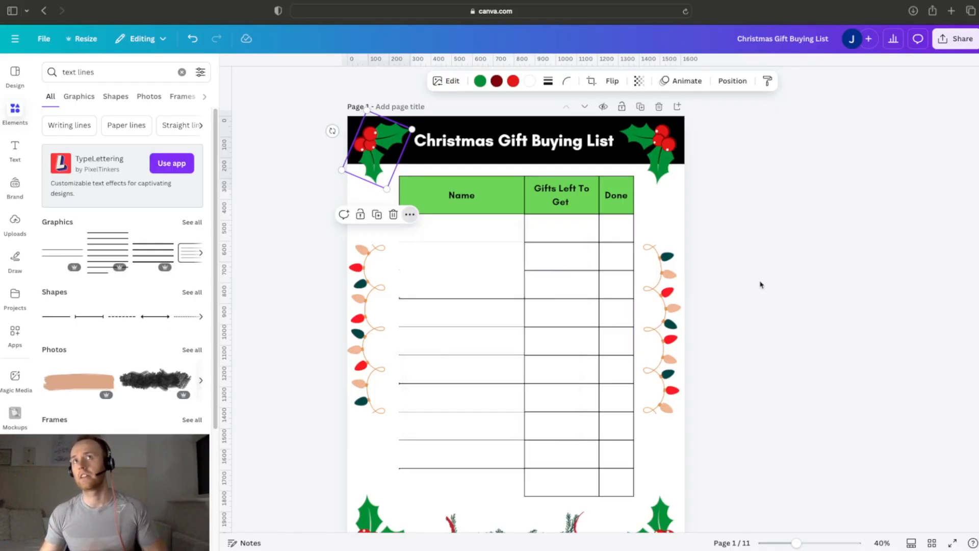
key(Escape)
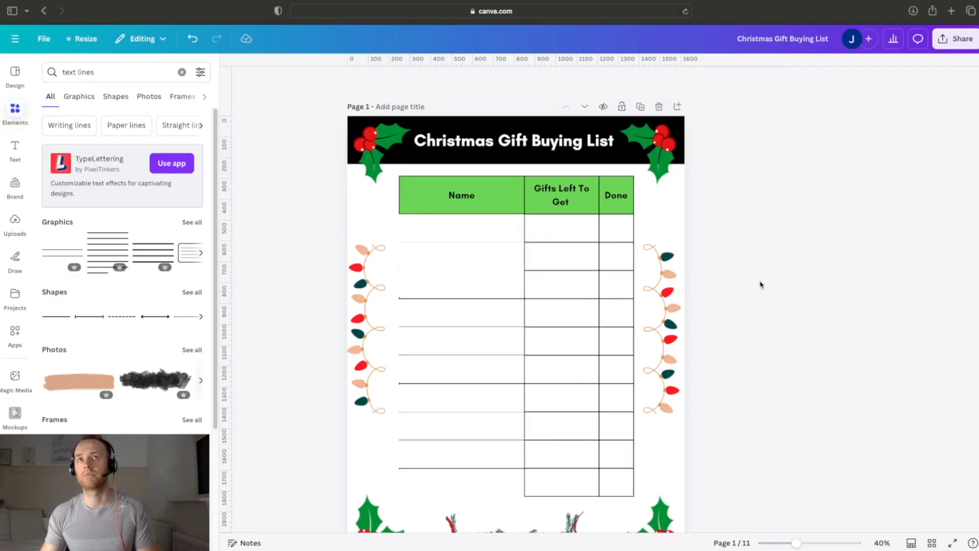
Step: Search the elements for "home icon" and add the solid round house graphic to page 2
scroll(760, 284, down, 5)
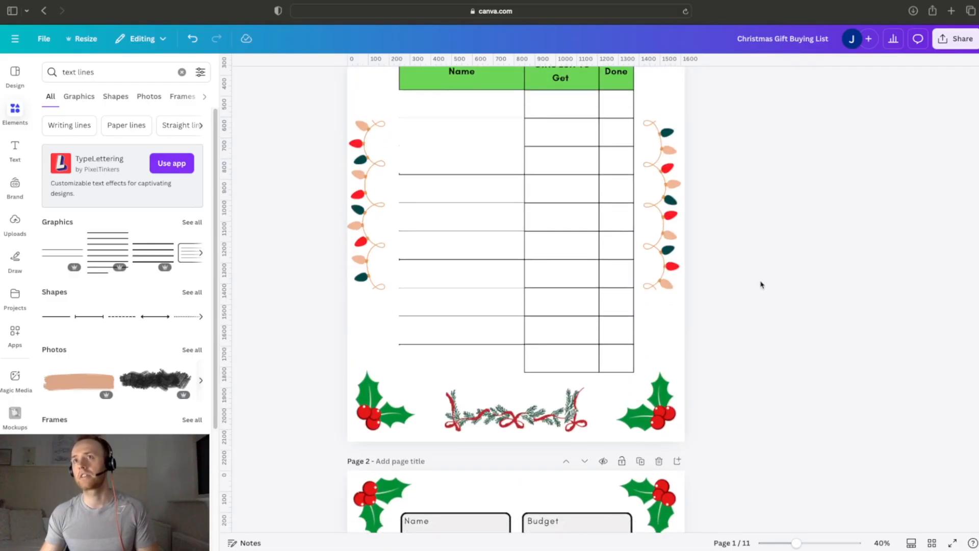
scroll(761, 285, down, 2)
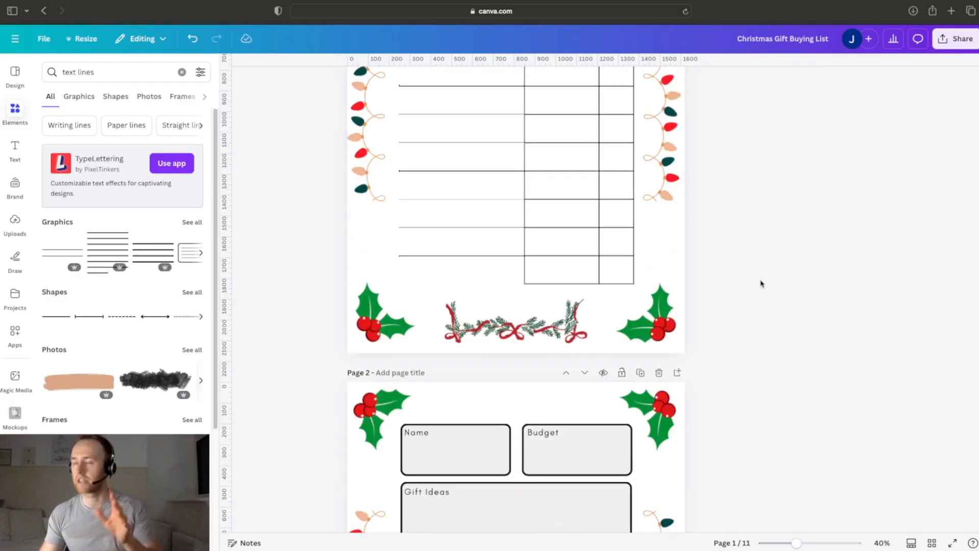
scroll(761, 284, down, 3)
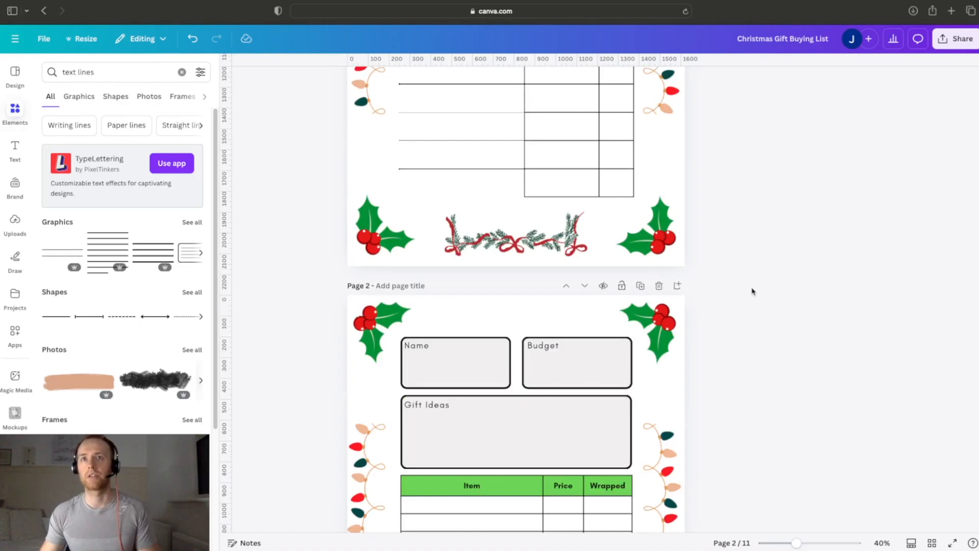
click(181, 72)
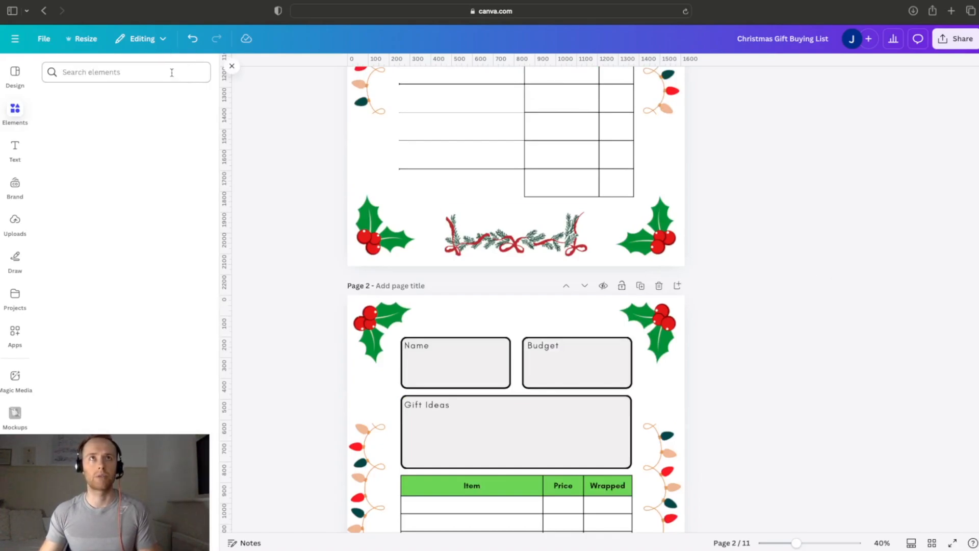
click(172, 72)
text(home )
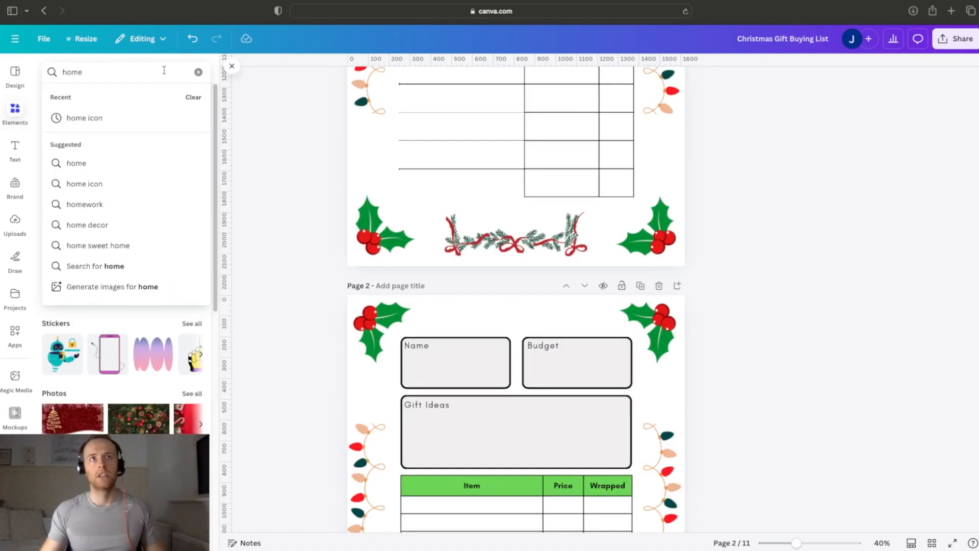
text(icon)
key(Return)
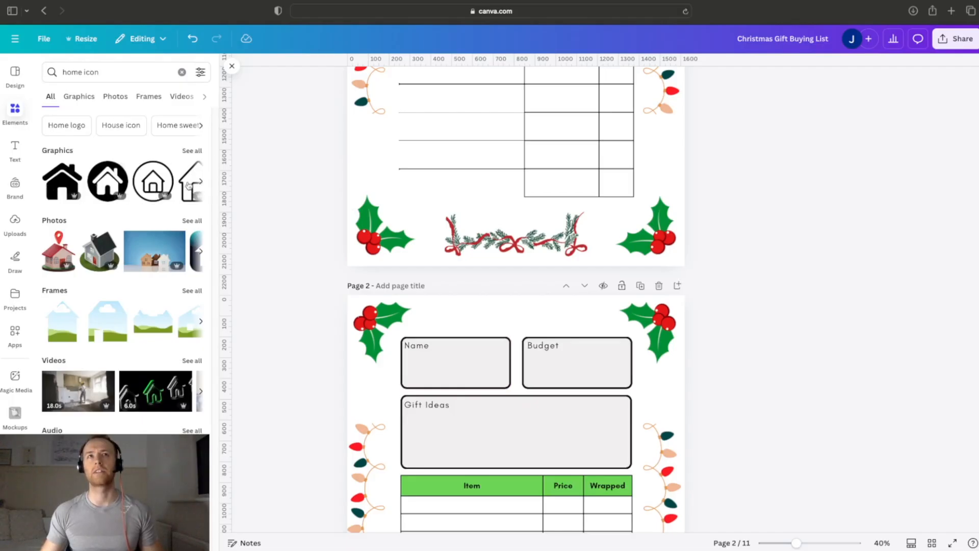
click(191, 150)
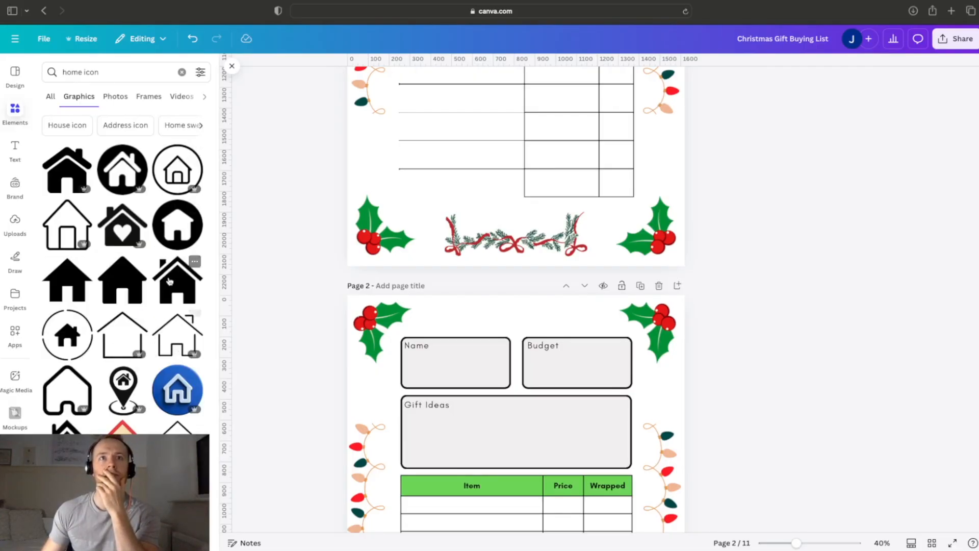
click(176, 230)
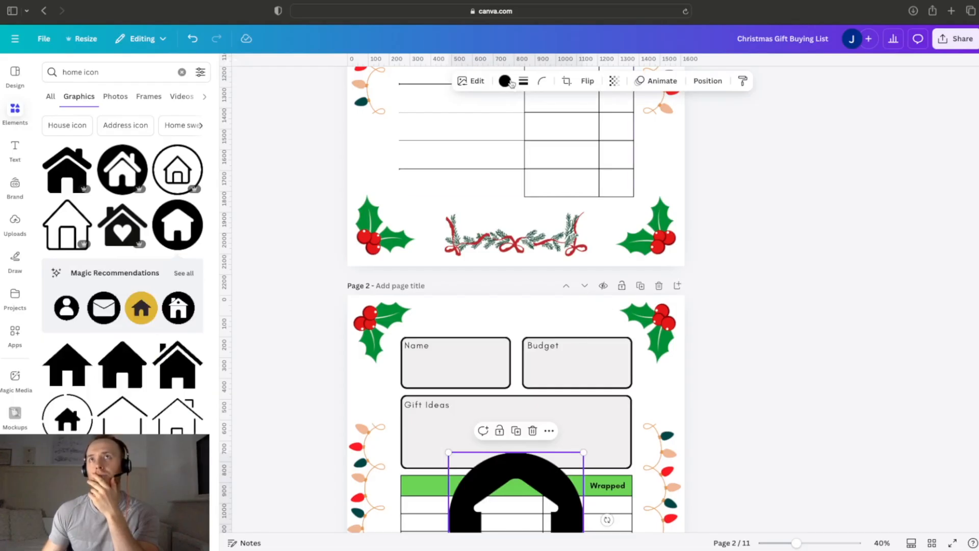
Step: Recolour the home icon red and shrink it into the top centre of page 2, above the Name and Budget boxes
click(504, 81)
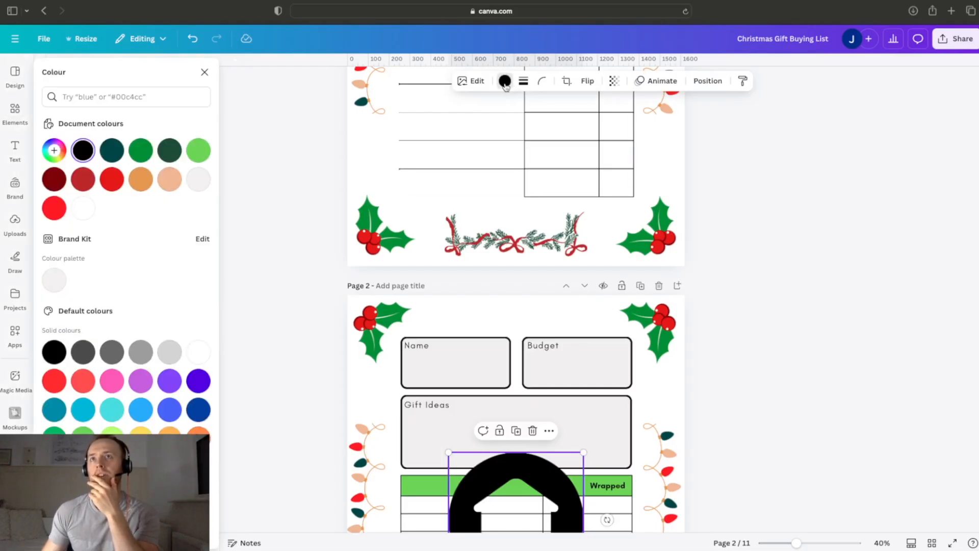
click(113, 179)
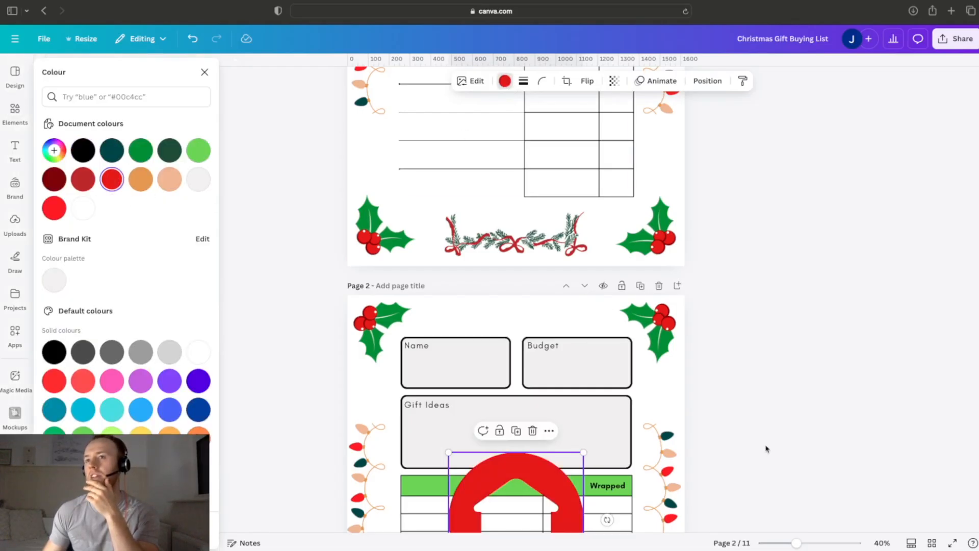
click(546, 482)
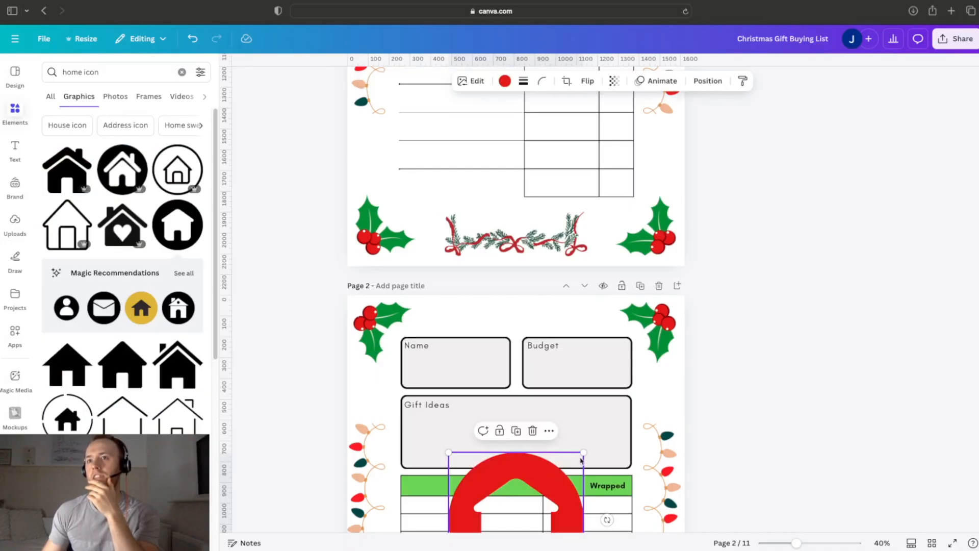
drag(550, 481, 576, 307)
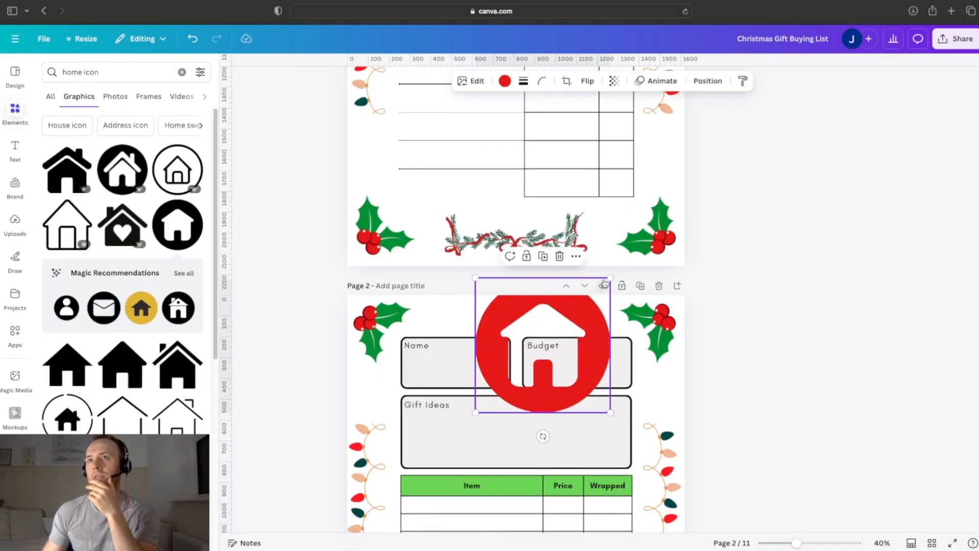
drag(610, 280, 521, 316)
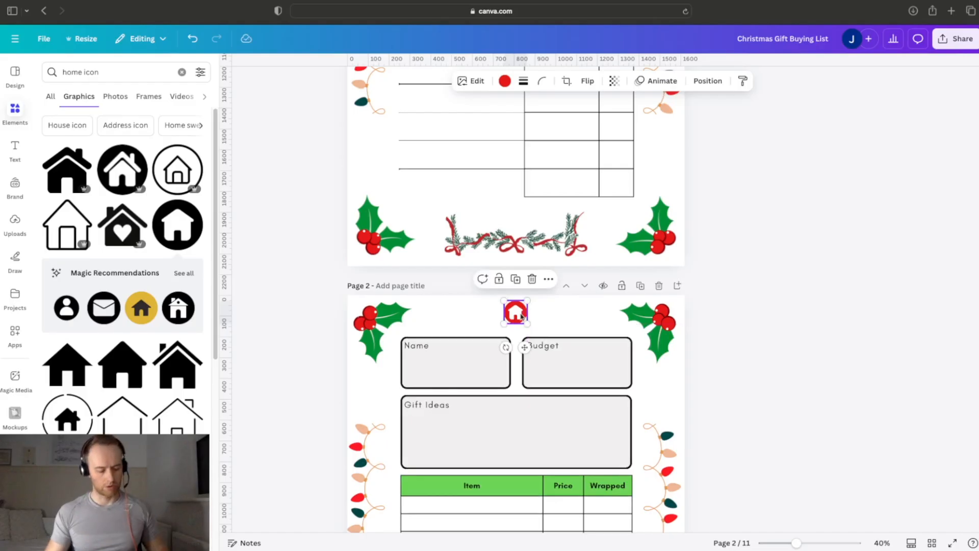
Step: Link the red home icon on page 2 to page 1 of the document
key(super+k)
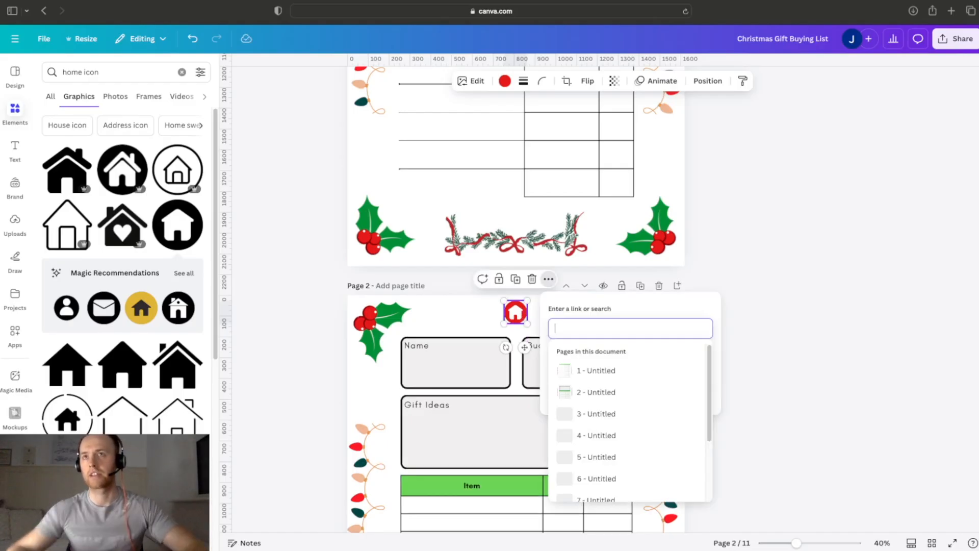
text(1)
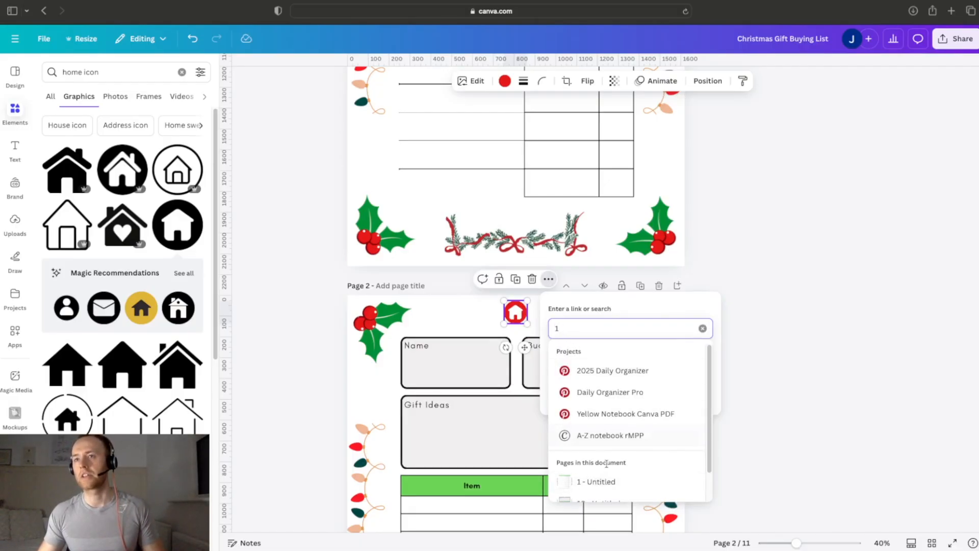
click(594, 481)
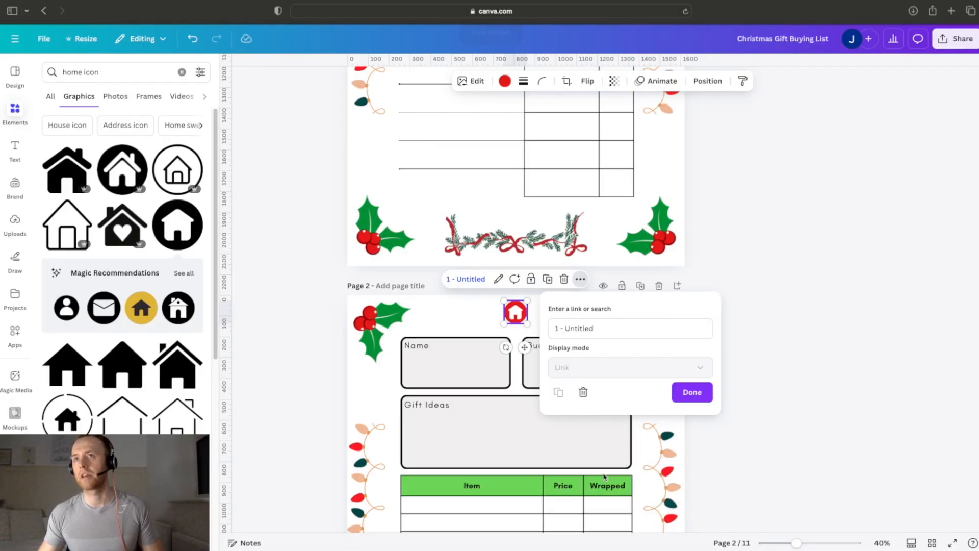
click(678, 397)
click(545, 320)
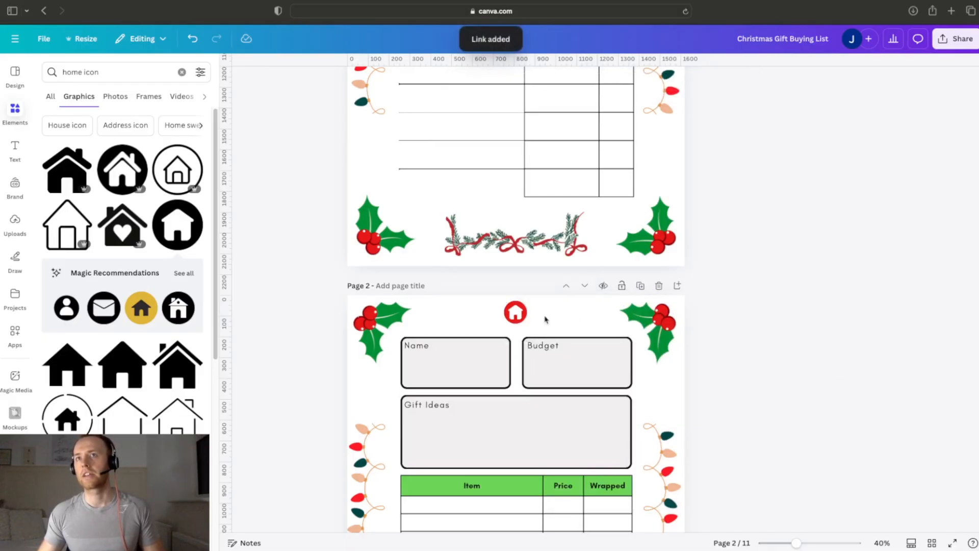
Step: Copy the linked home icon from page 2 and paste it at the top centre of page 3
click(516, 313)
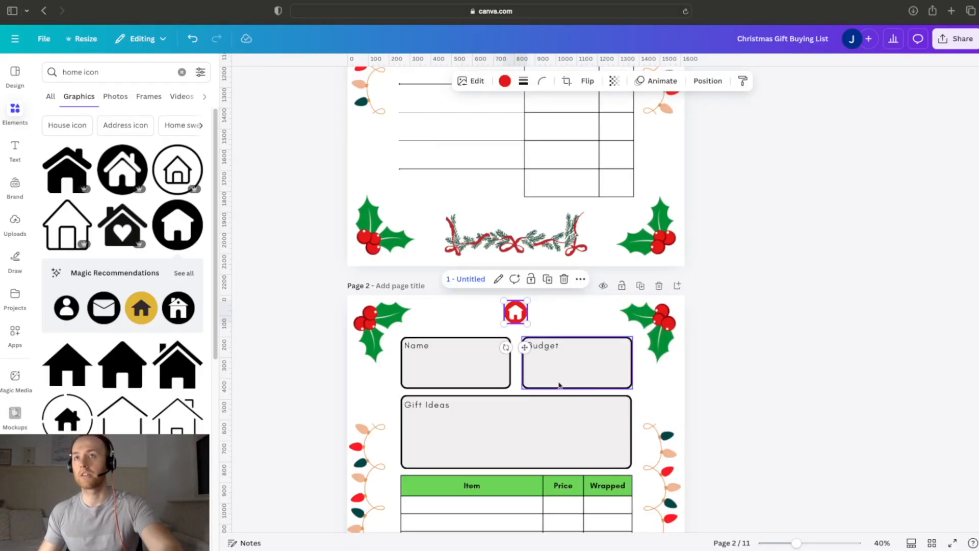
scroll(581, 376, down, 5)
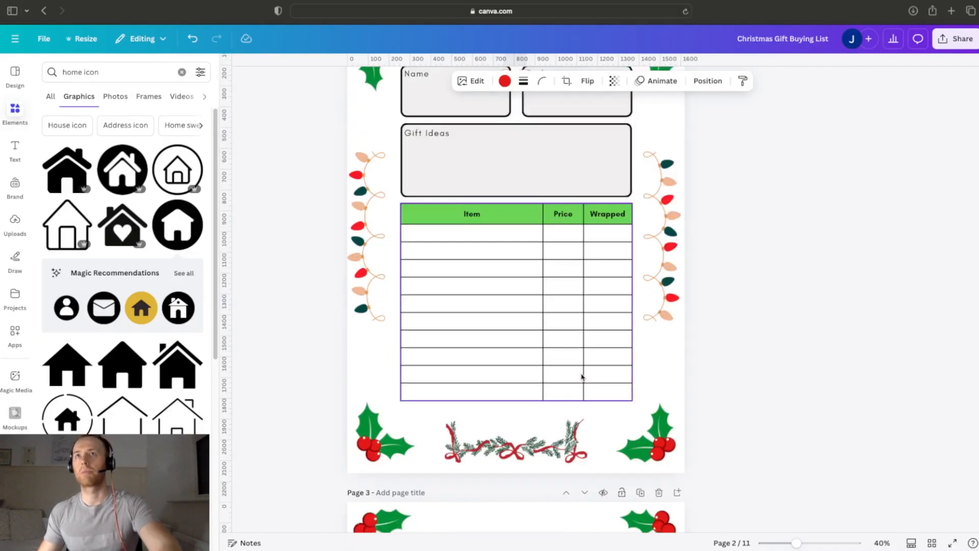
scroll(581, 377, down, 5)
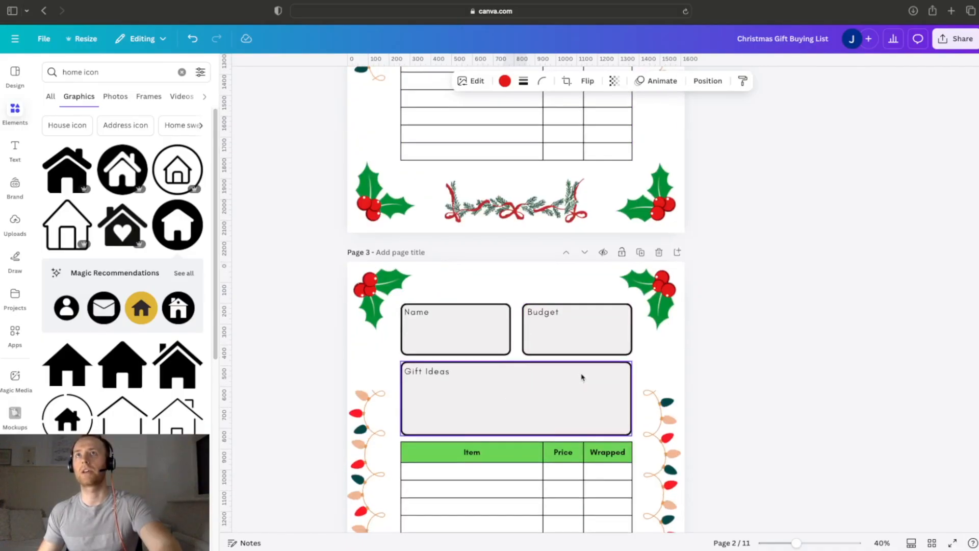
scroll(582, 377, down, 1)
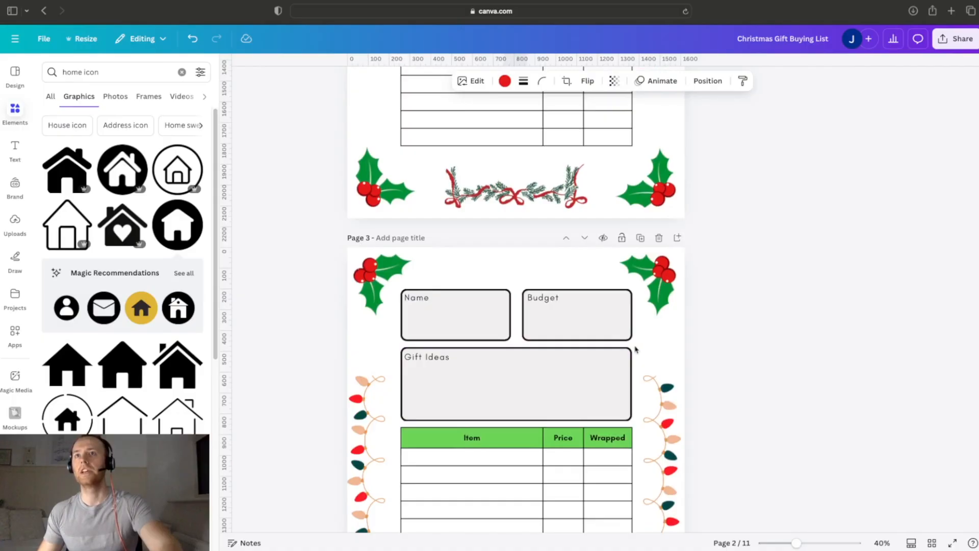
scroll(519, 269, down, 3)
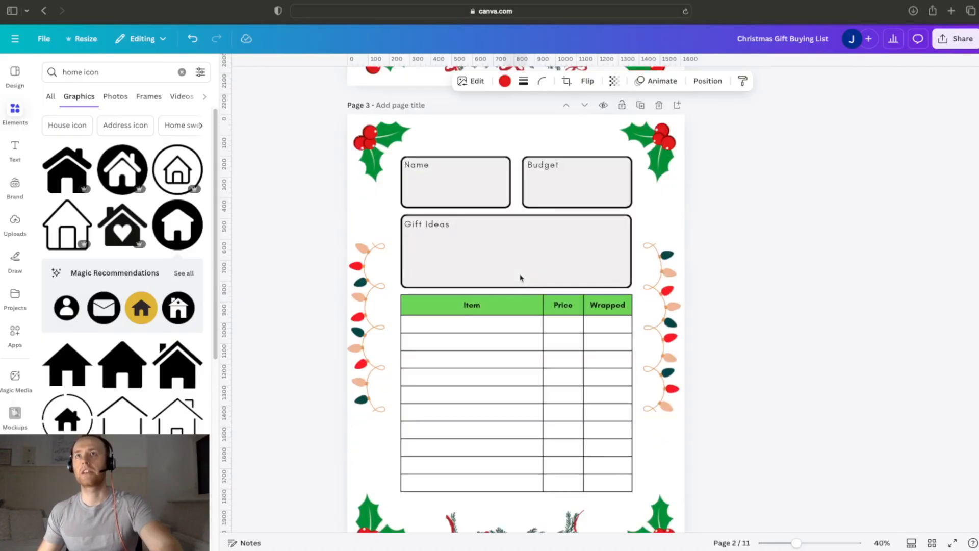
click(510, 135)
click(510, 135)
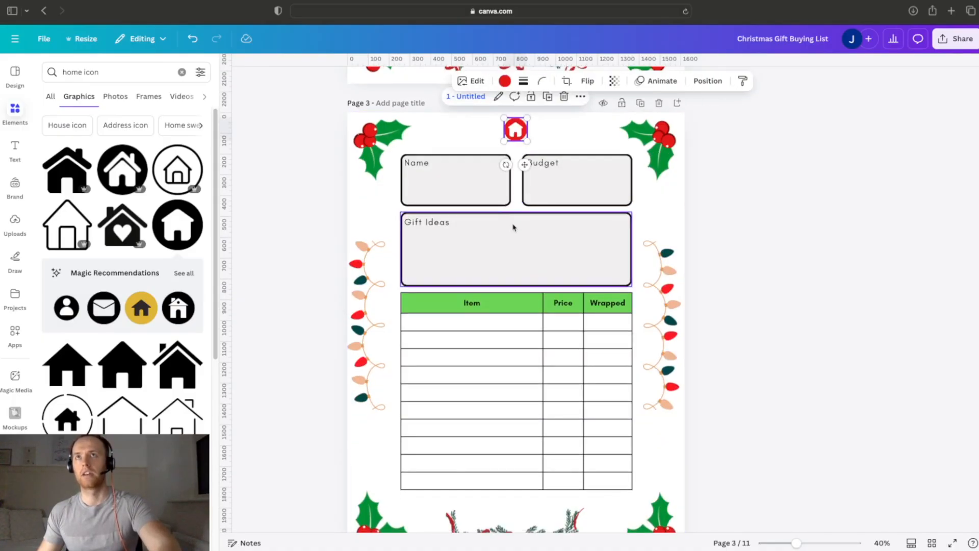
Step: Paste the linked home icon above the Name and Budget boxes on page 4
scroll(513, 233, down, 10)
scroll(513, 233, down, 1)
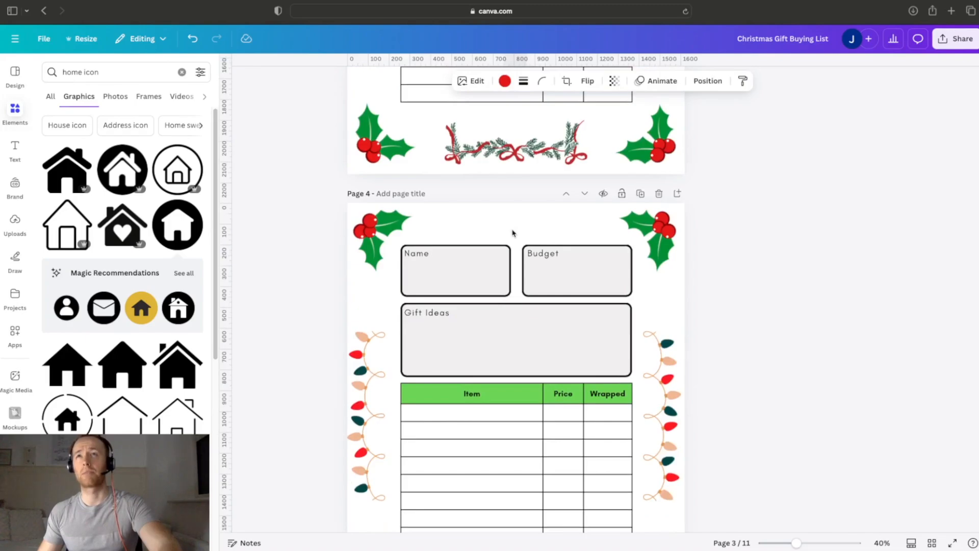
scroll(513, 233, down, 1)
scroll(513, 212, down, 5)
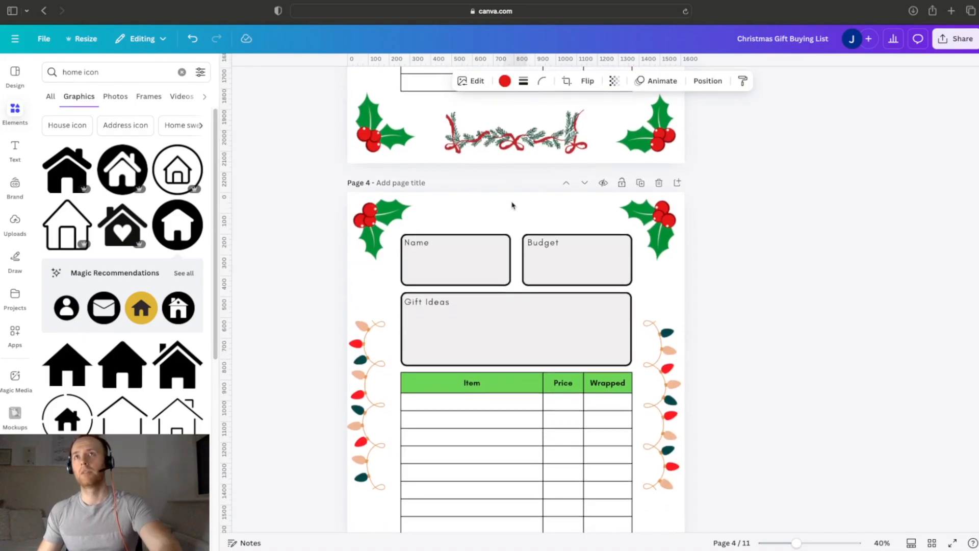
click(525, 133)
key(super+v)
Step: Paste the linked home icon above the Name and Budget boxes on pages 6 and 8
scroll(520, 224, down, 20)
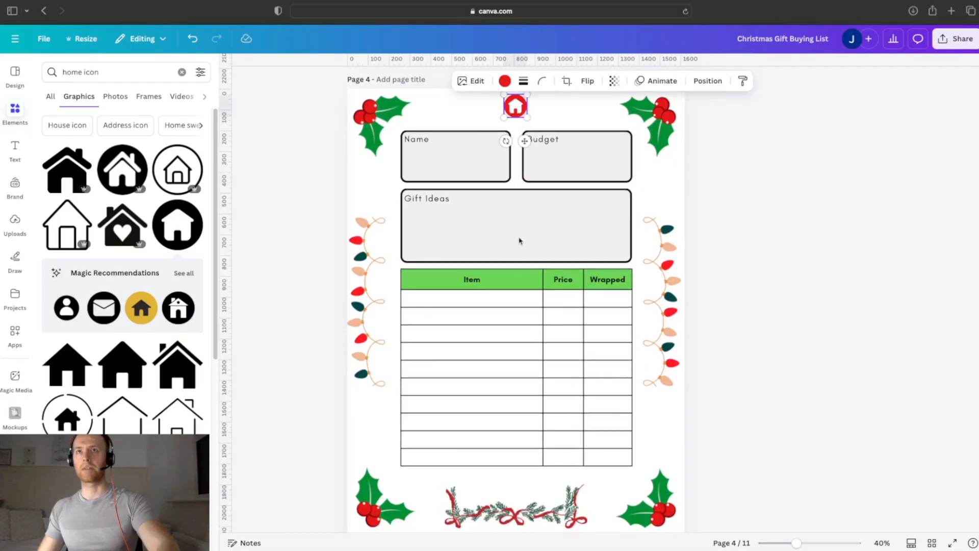
scroll(521, 216, down, 2)
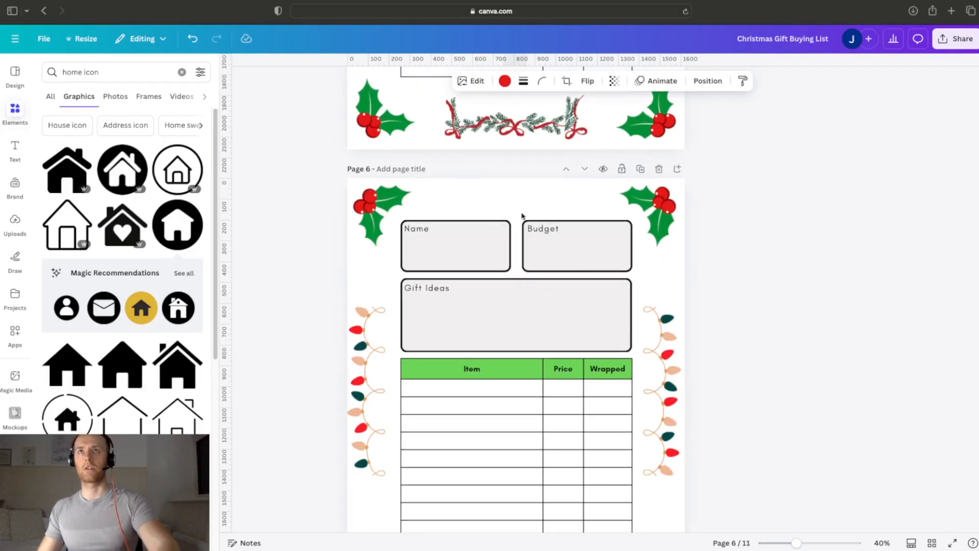
click(515, 183)
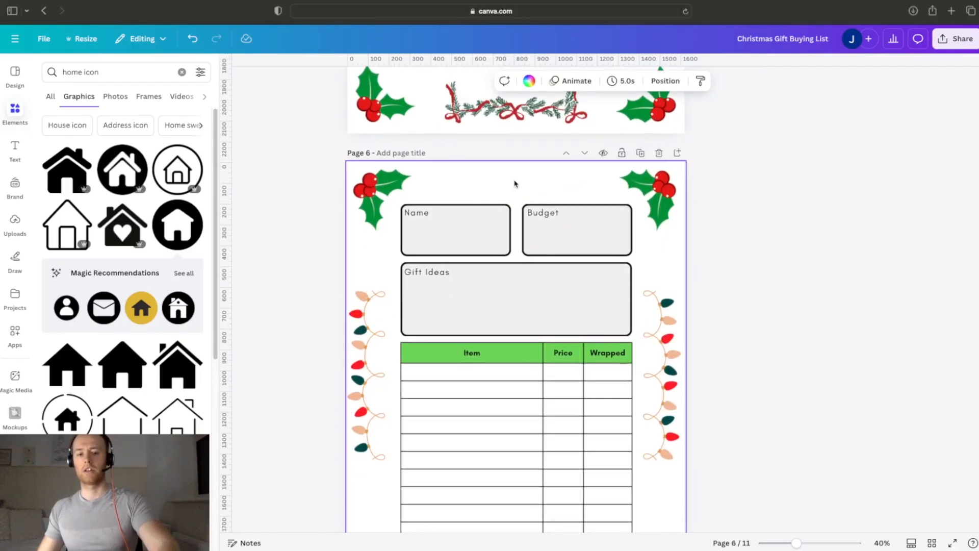
key(ctrl+v)
scroll(517, 215, down, 6)
scroll(519, 230, down, 6)
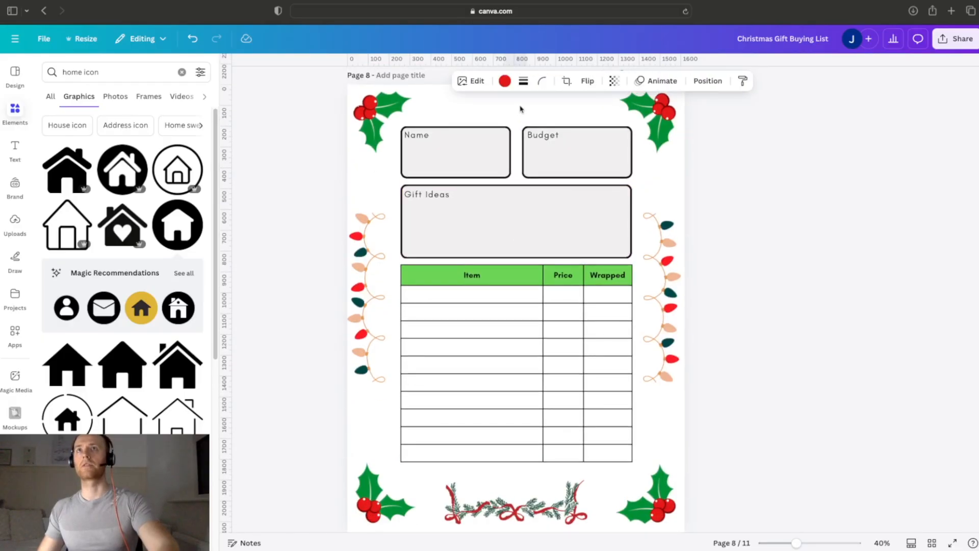
click(520, 109)
key(ctrl+v)
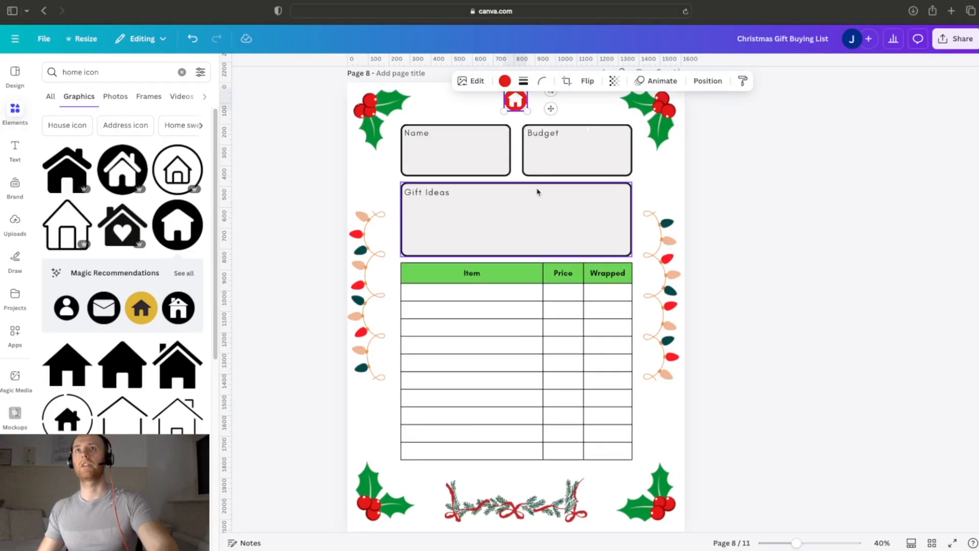
Step: Paste the linked home icon above the Name and Budget boxes on pages 9 and 10
scroll(537, 191, down, 10)
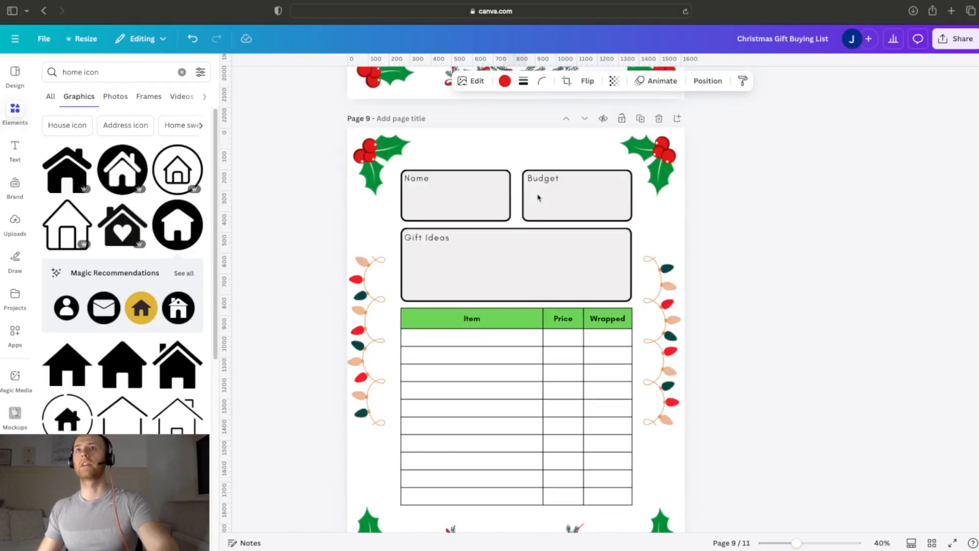
click(524, 136)
key(ctrl+v)
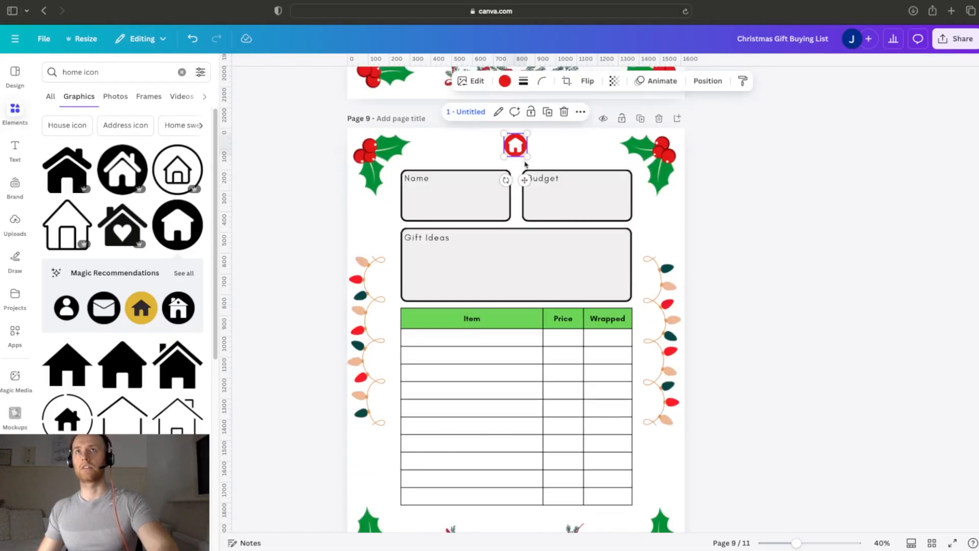
scroll(526, 163, down, 8)
scroll(525, 166, down, 5)
scroll(526, 167, up, 1)
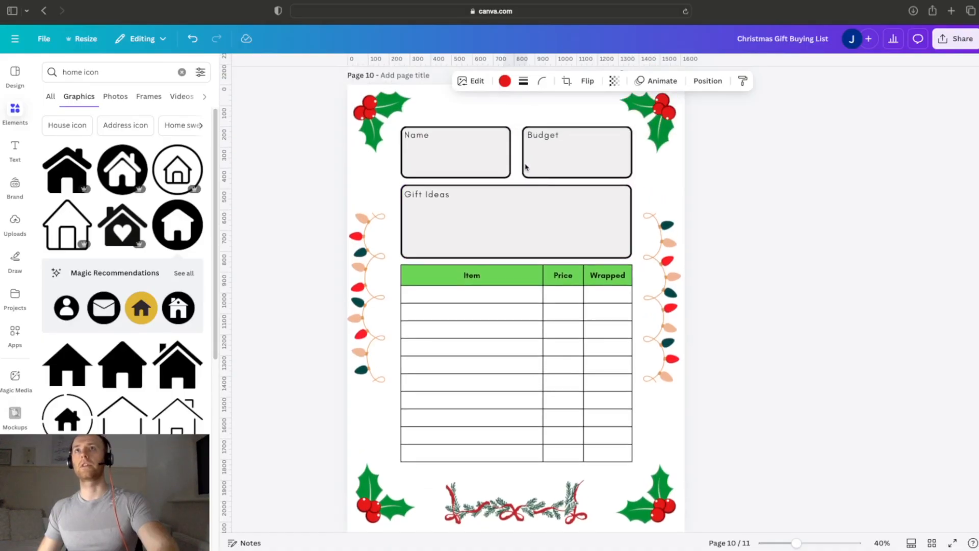
click(512, 110)
click(553, 207)
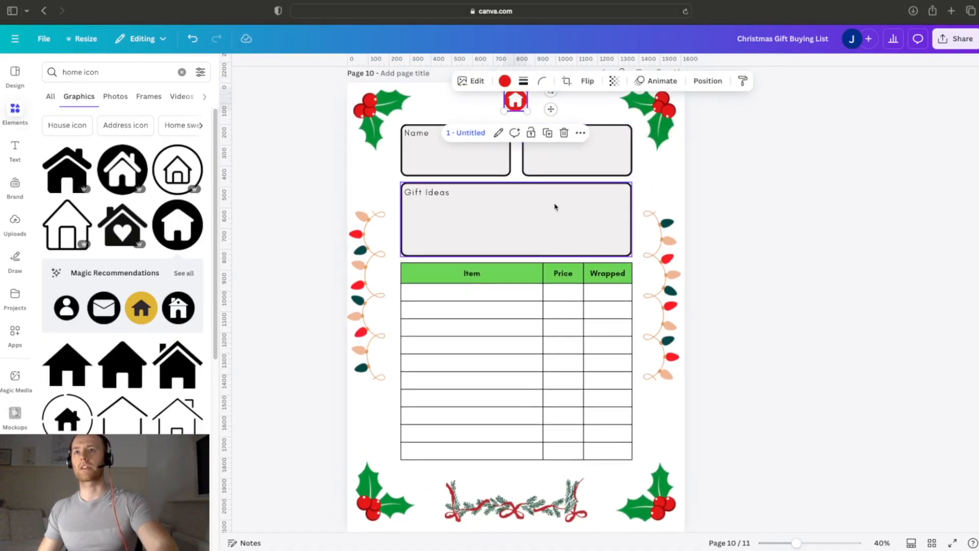
Step: Link the first empty cell under the Name header on page 1 to page 2
scroll(553, 208, down, 1)
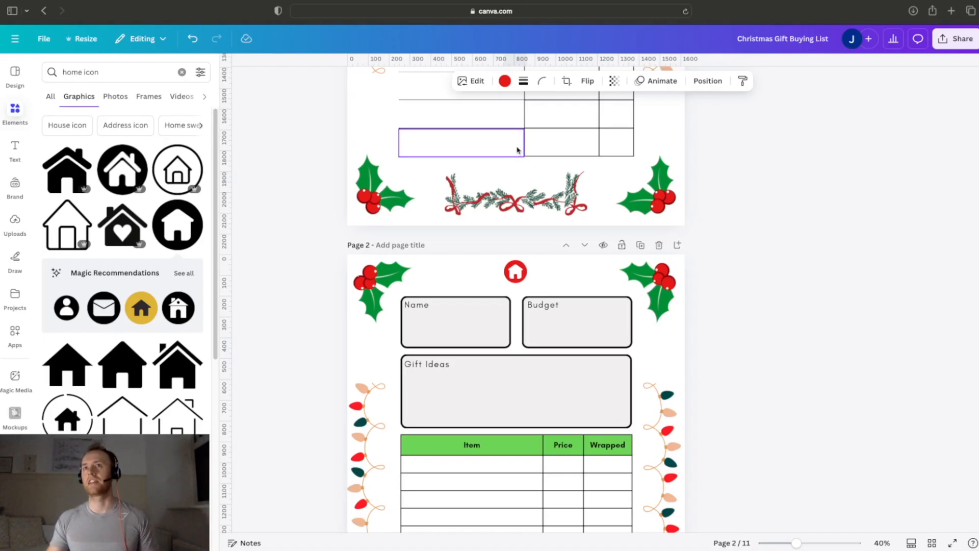
scroll(663, 285, up, 10)
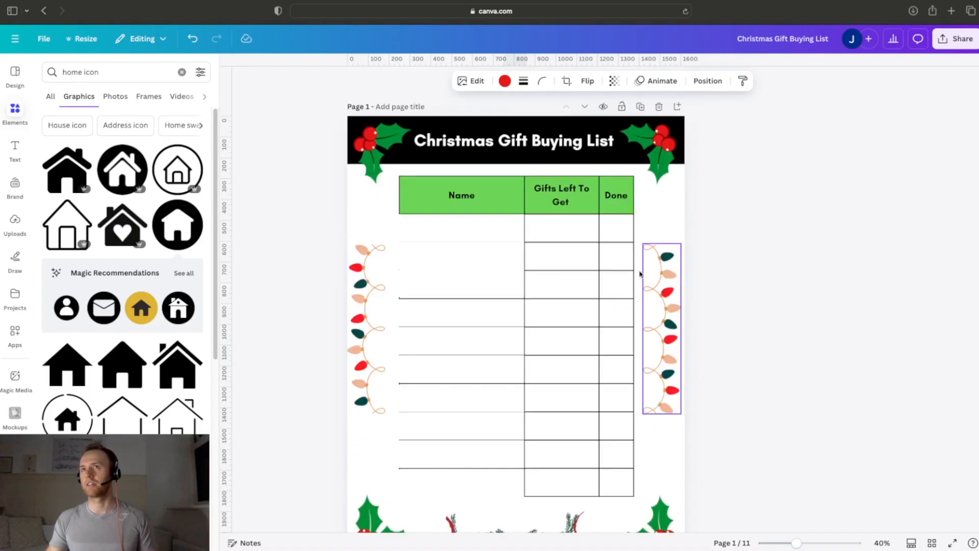
click(480, 228)
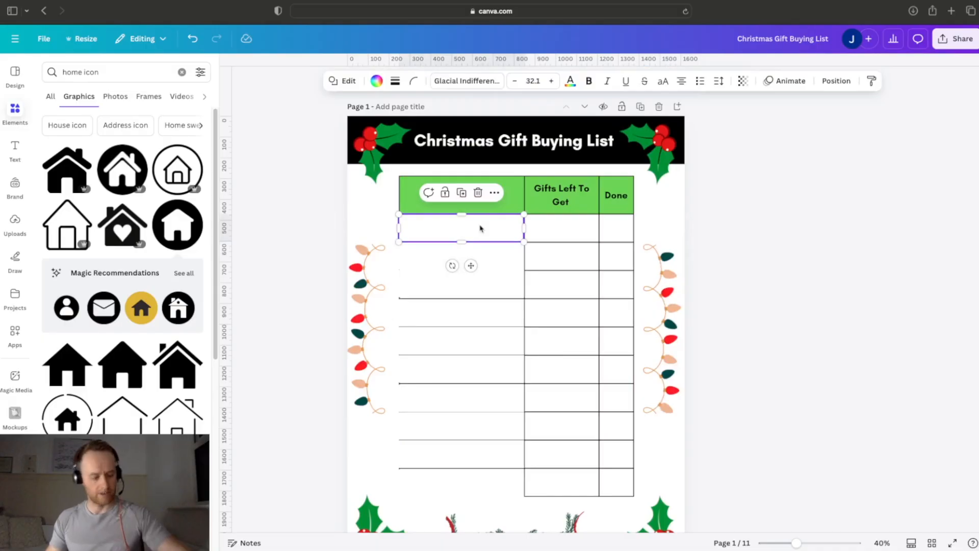
click(676, 230)
click(490, 232)
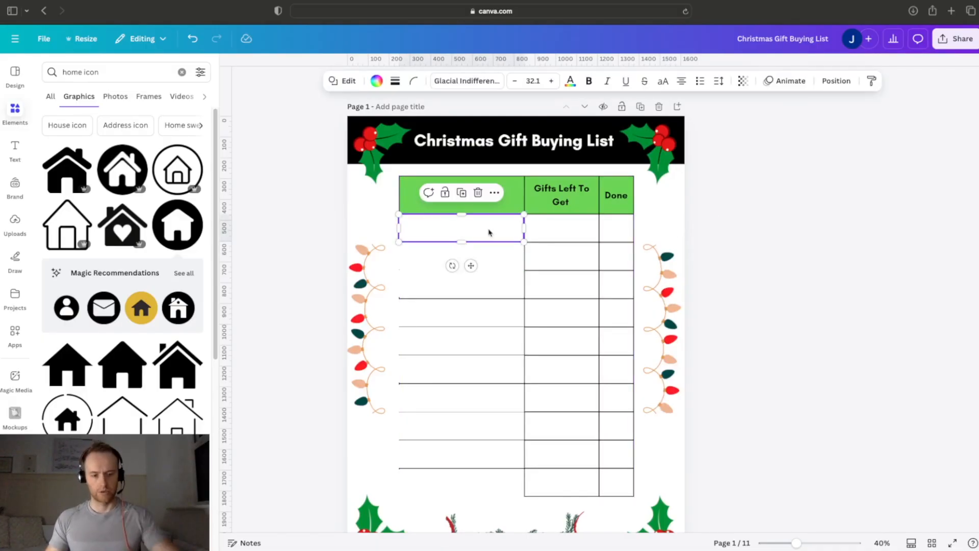
key(super+k)
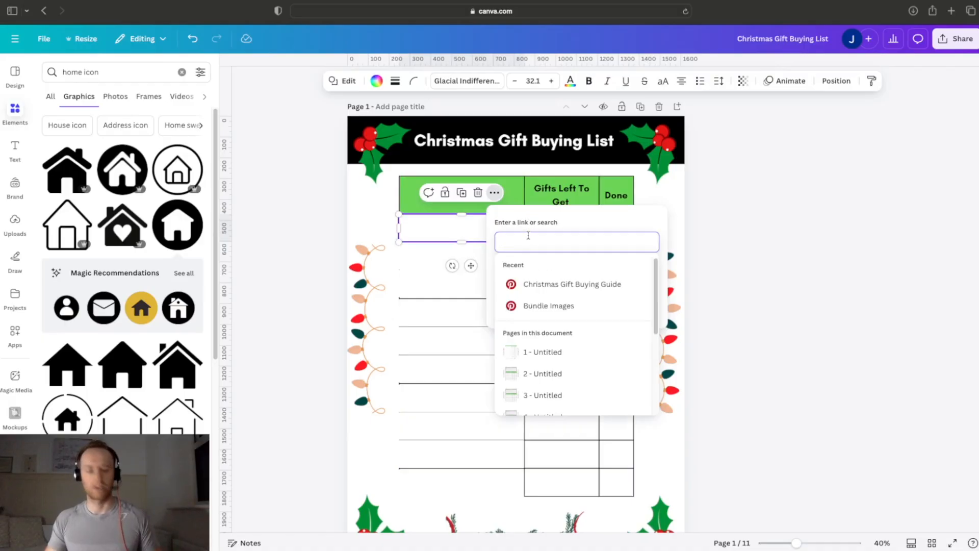
text(2)
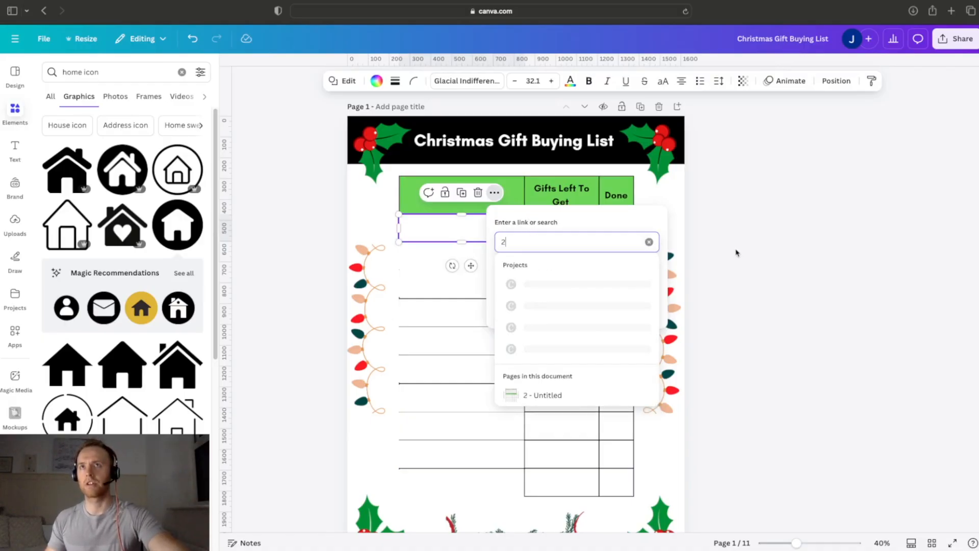
key(Return)
Step: Link the second and third empty Name cells on page 1 to page 3 and page 4 respectively
click(493, 257)
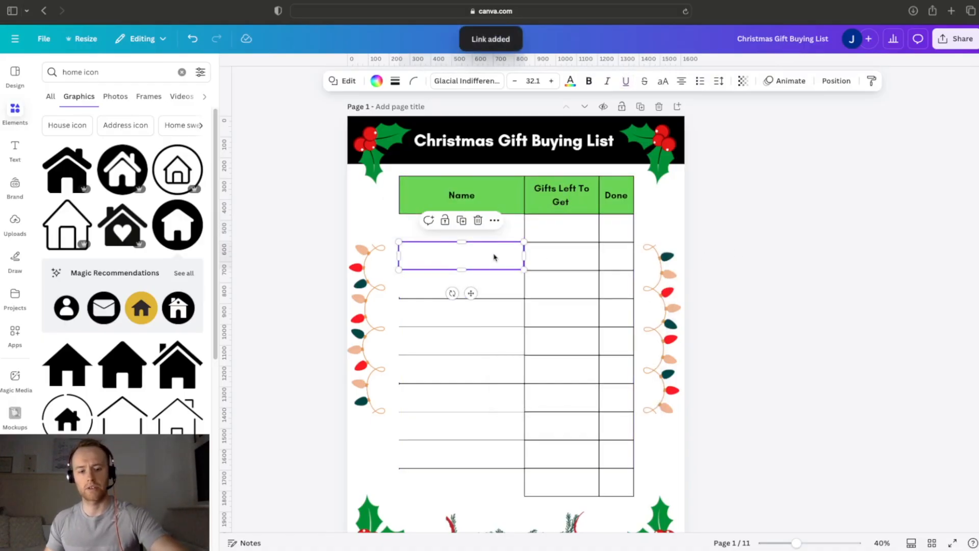
key(super+k)
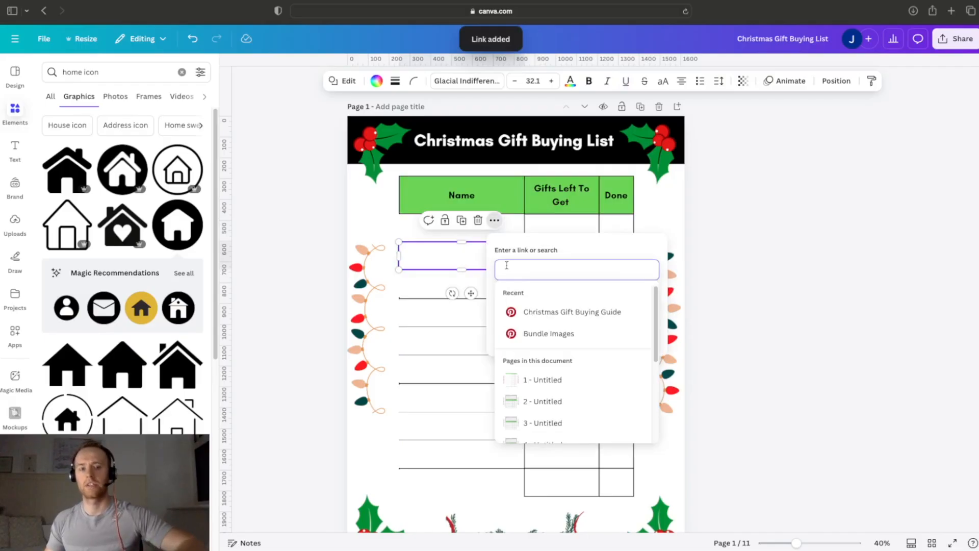
text(3)
key(Return)
click(485, 284)
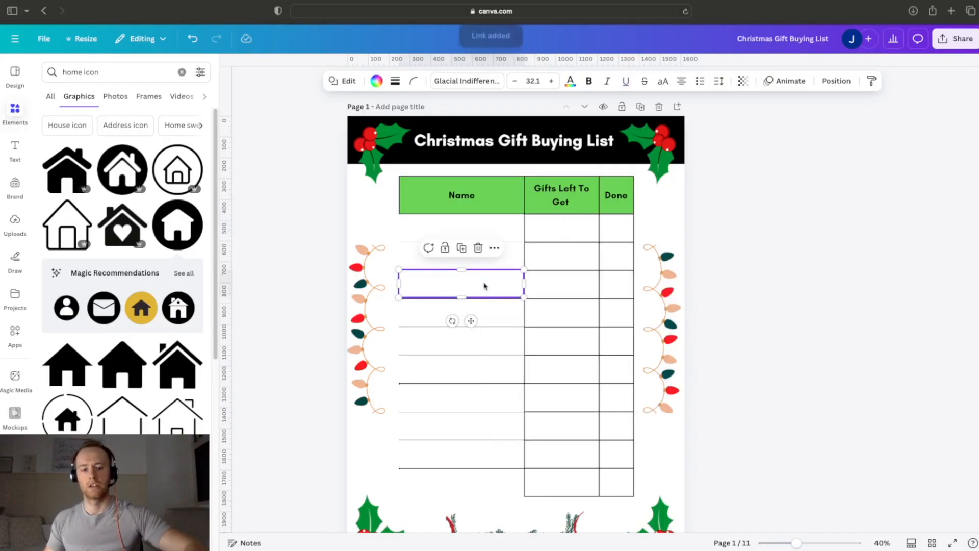
key(super+k)
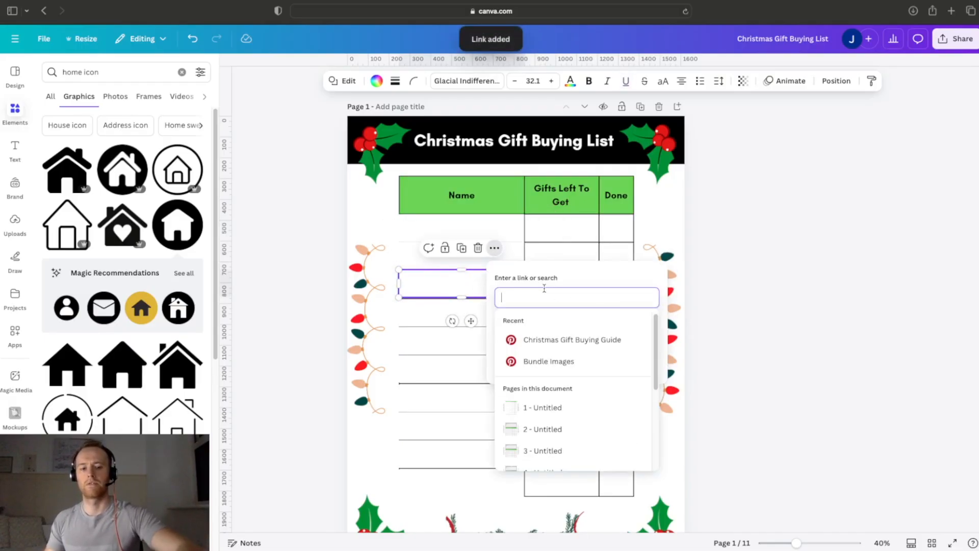
text(4)
key(Return)
Step: Link the fourth empty Name cell on page 1 to page 5
click(483, 313)
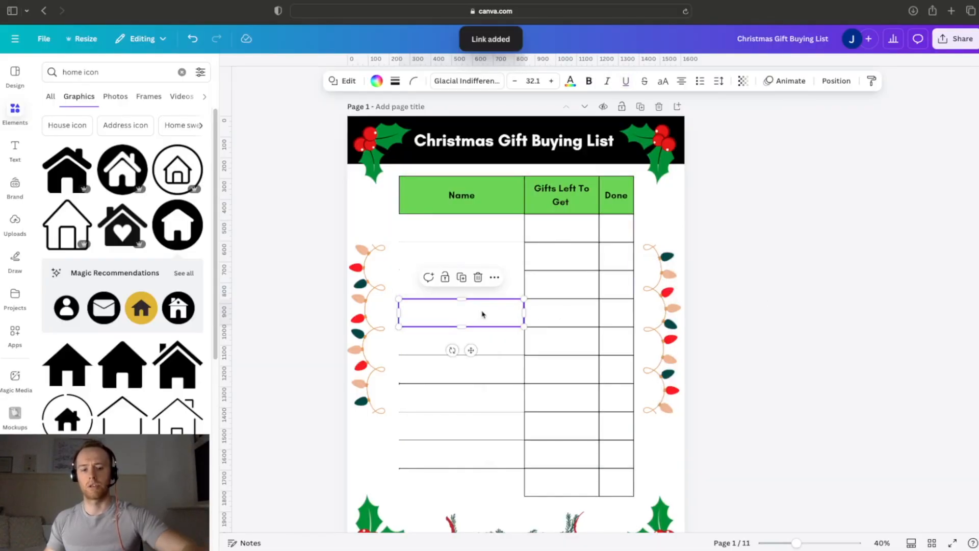
key(super+k)
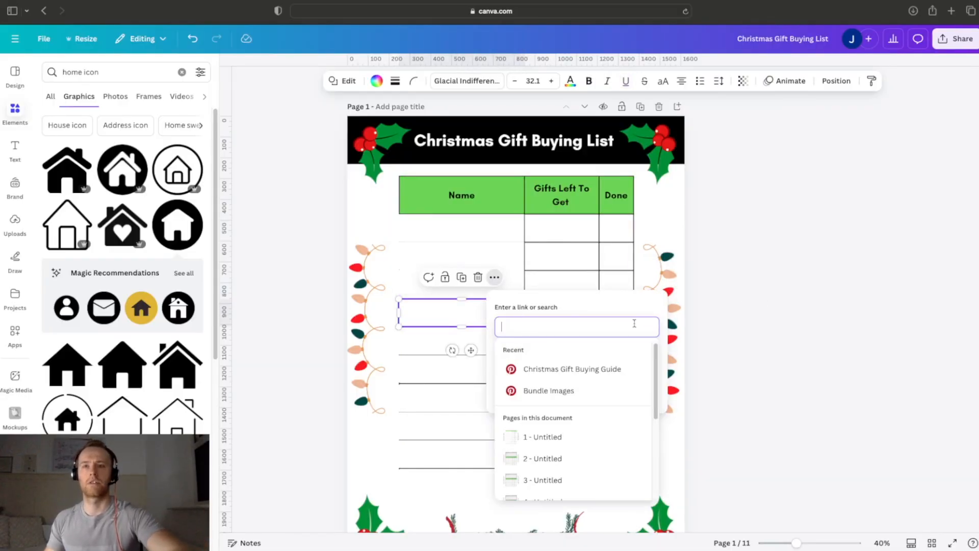
text(5)
key(Return)
Step: Link the fifth and sixth empty Name cells on page 1 to page 6 and page 7 respectively
click(485, 335)
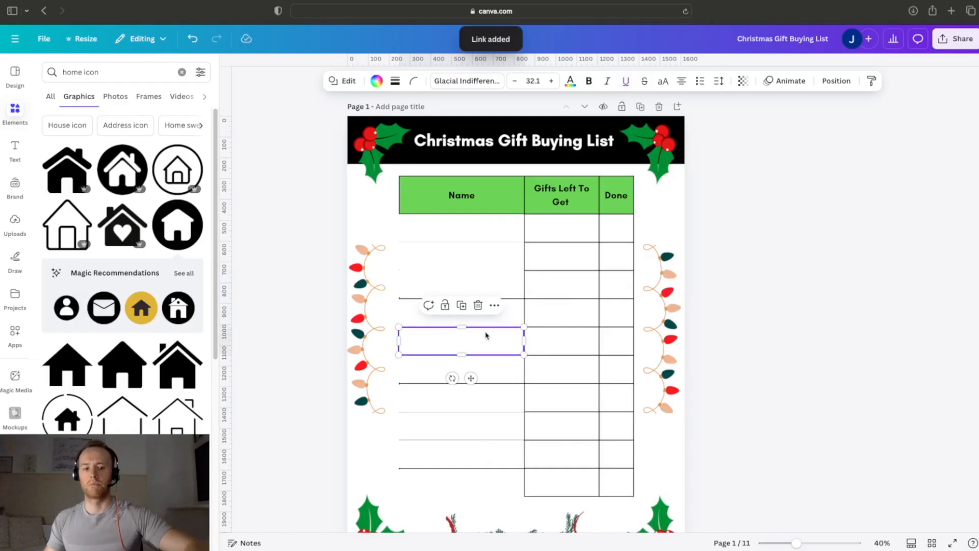
key(super+k)
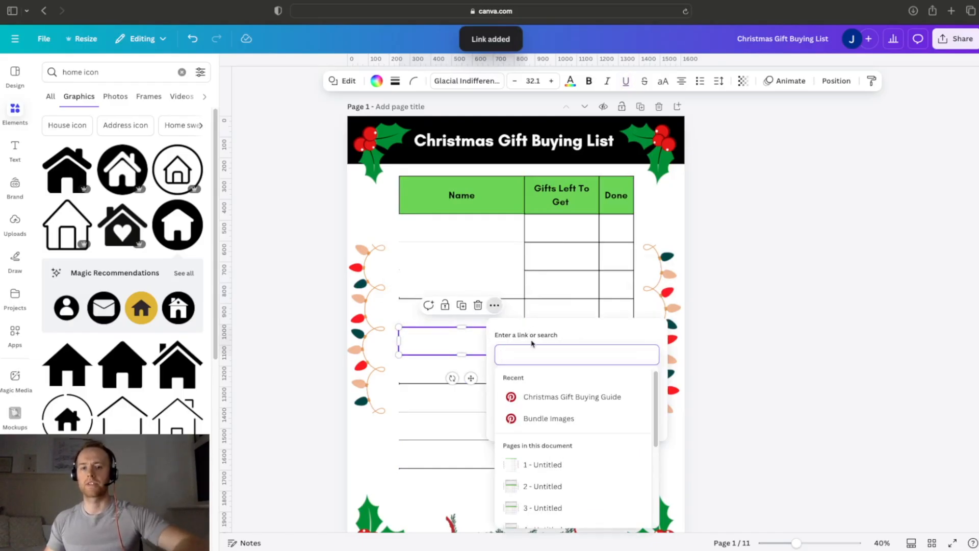
text(6)
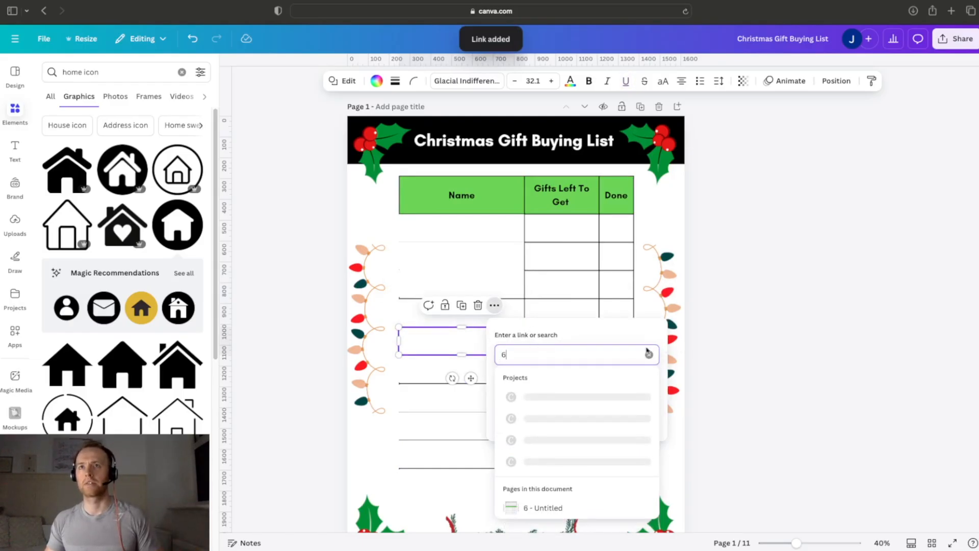
key(Return)
click(512, 373)
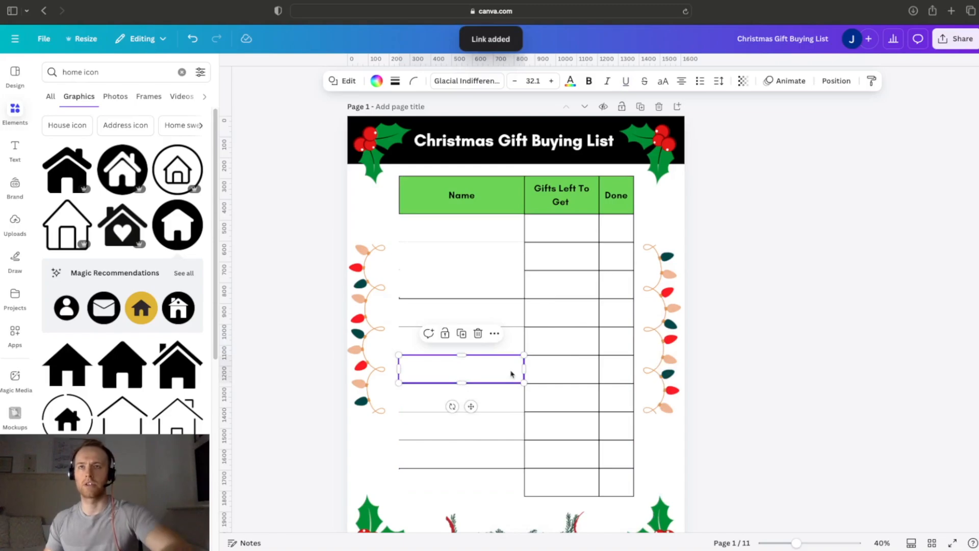
key(super+k)
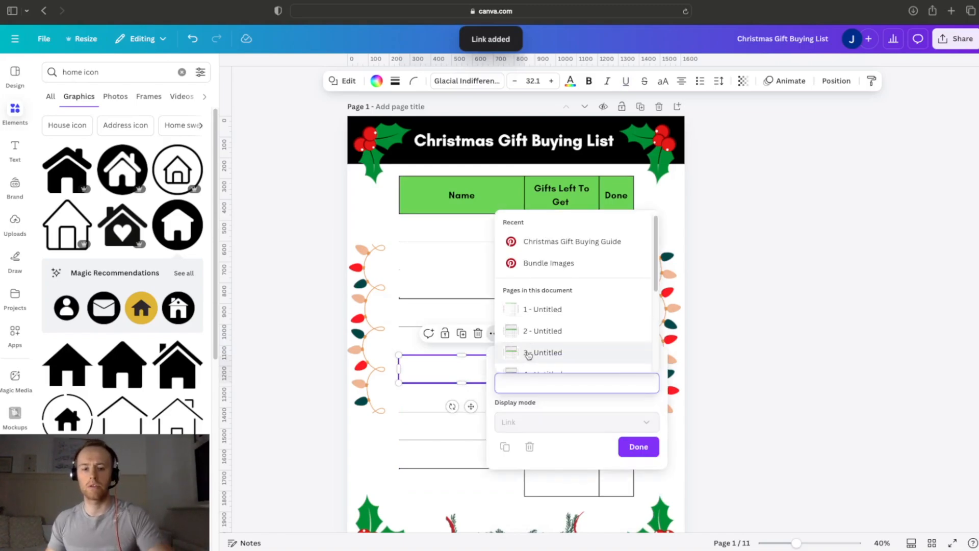
text(7)
key(Return)
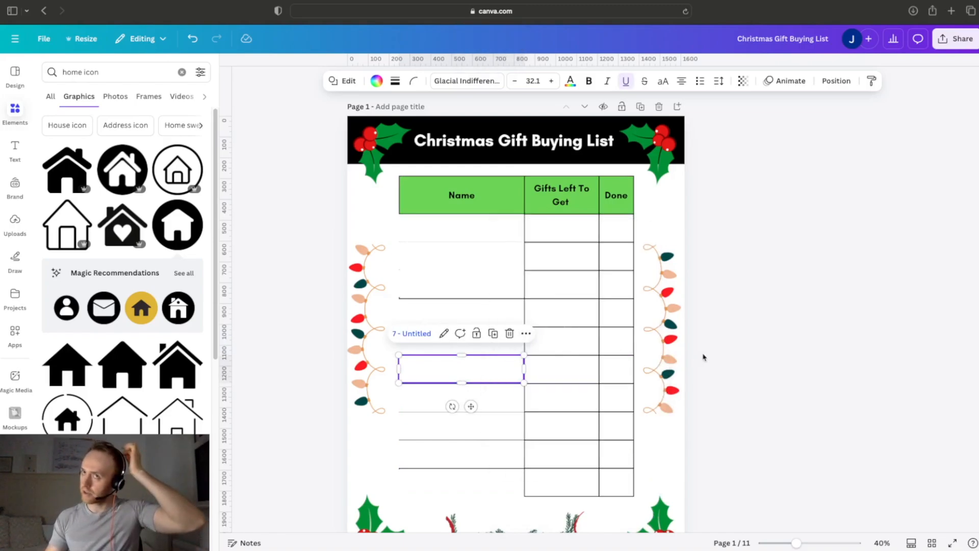
Step: Check the page links on the first six Name cells of page 1, one after another
click(472, 236)
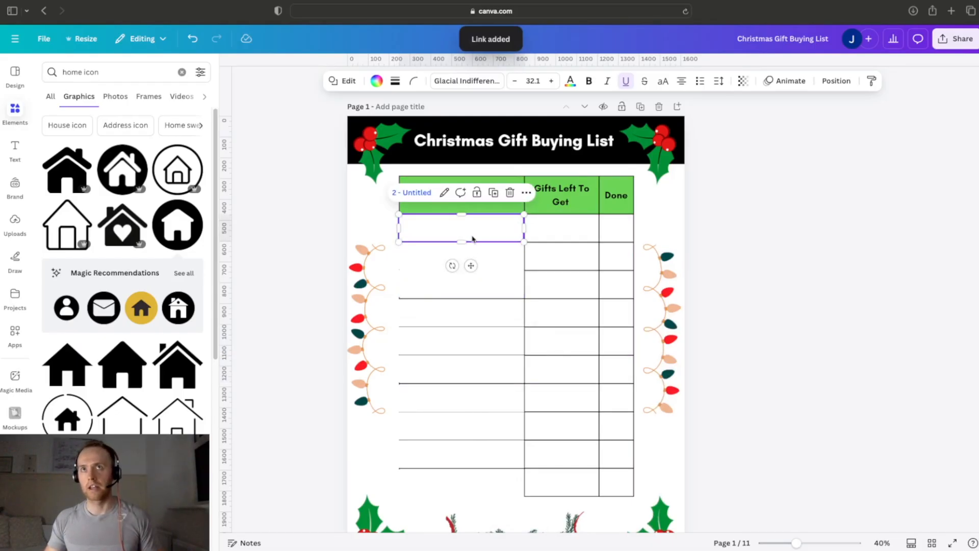
click(486, 256)
click(497, 292)
click(496, 307)
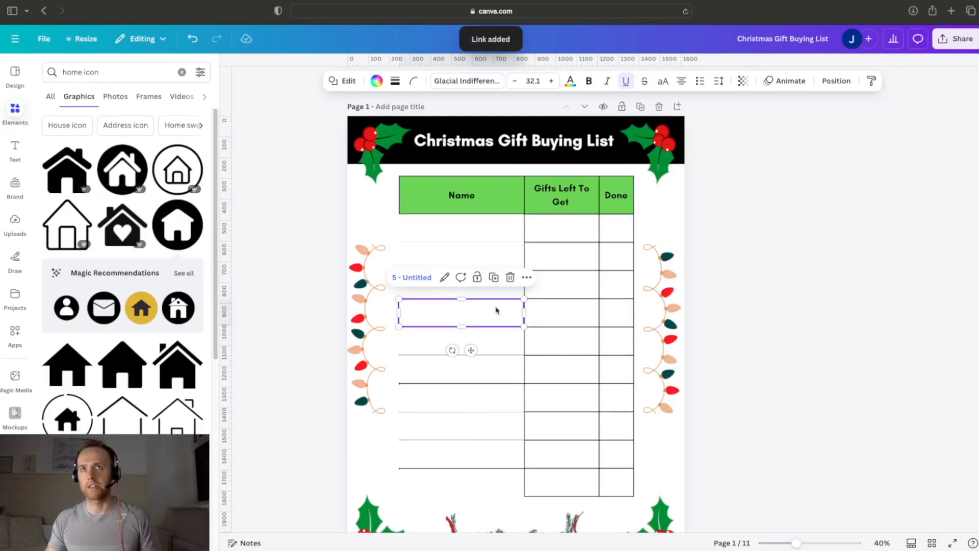
click(507, 346)
click(506, 371)
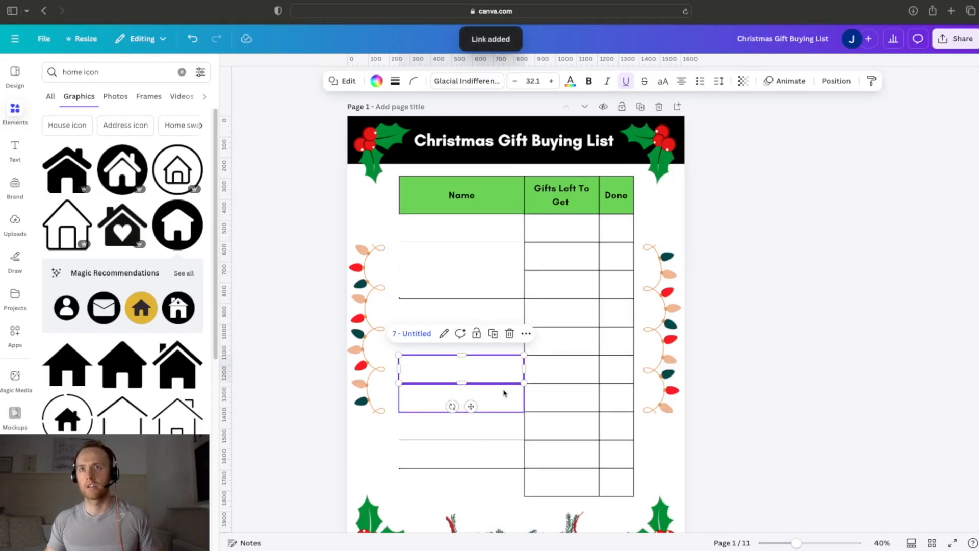
Step: Link the seventh and eighth empty Name cells on page 1 to page 8 and page 9 respectively
click(504, 392)
key(ctrl+k)
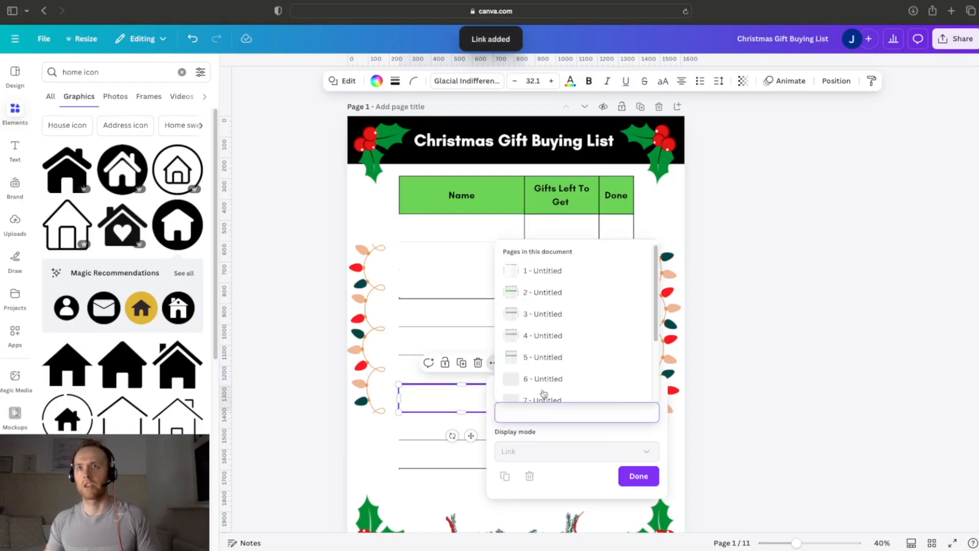
text(8)
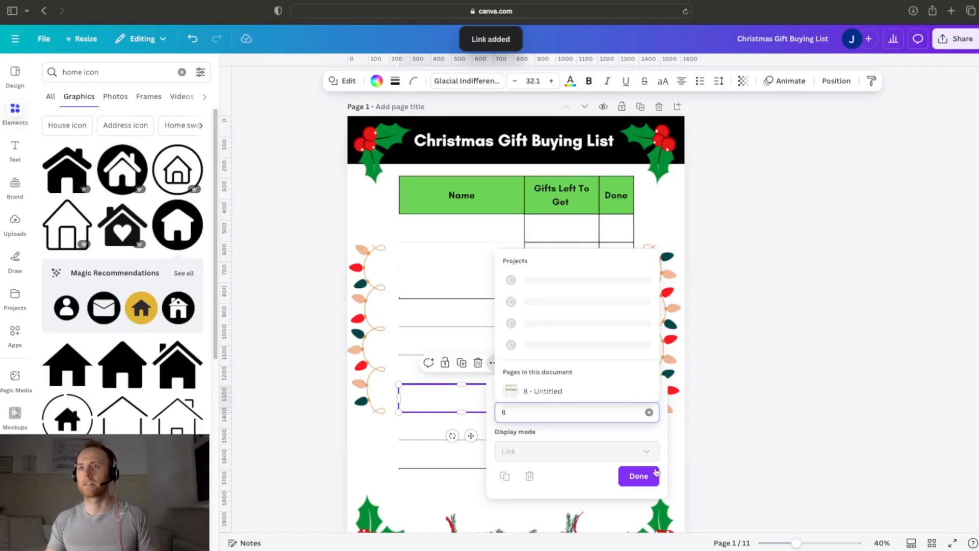
key(Return)
click(508, 434)
click(507, 434)
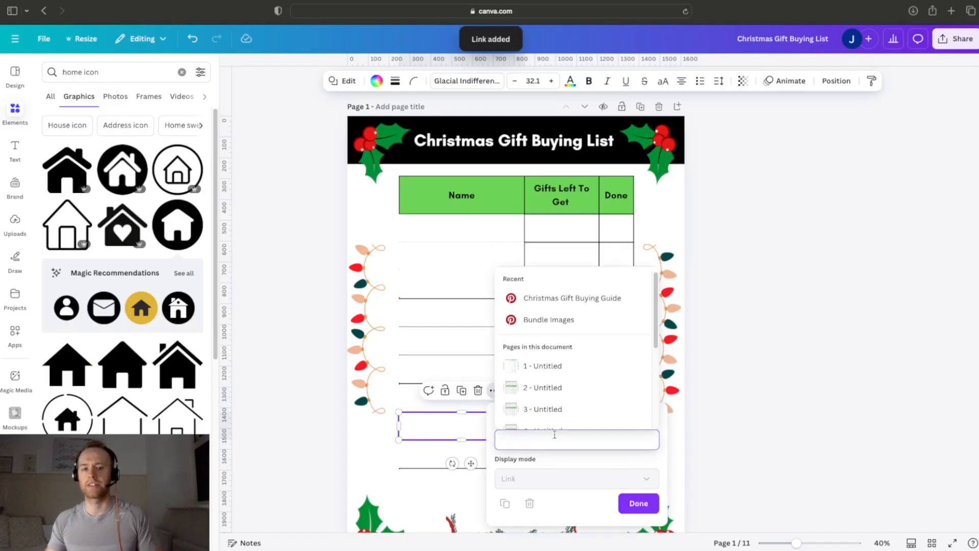
text(9)
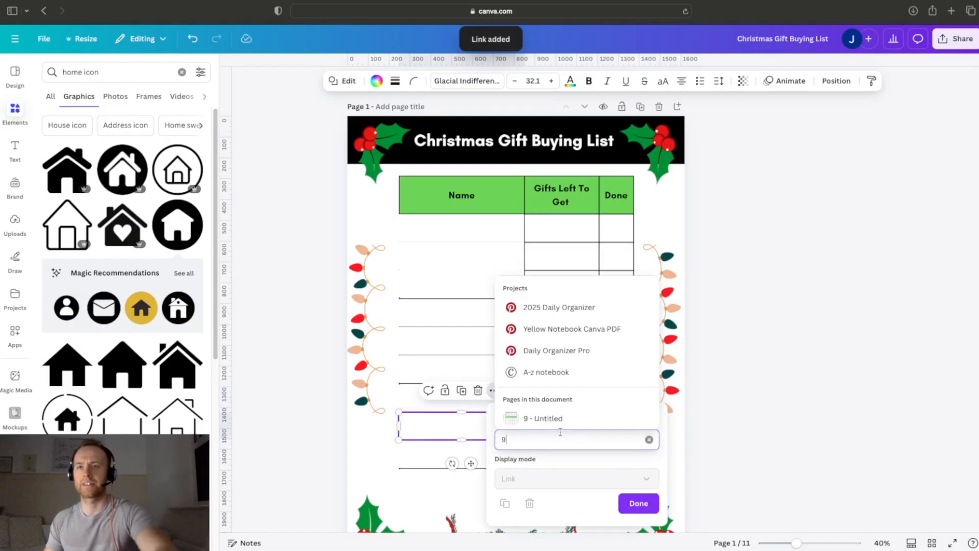
click(634, 503)
Step: Link the ninth and tenth empty Name cells on page 1 to page 10 and page 11 respectively
click(508, 460)
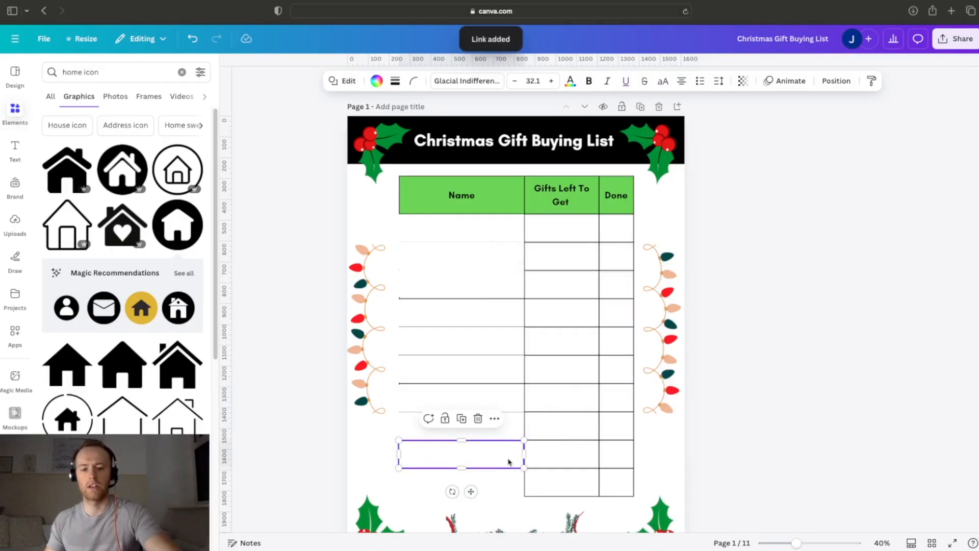
key(super+k)
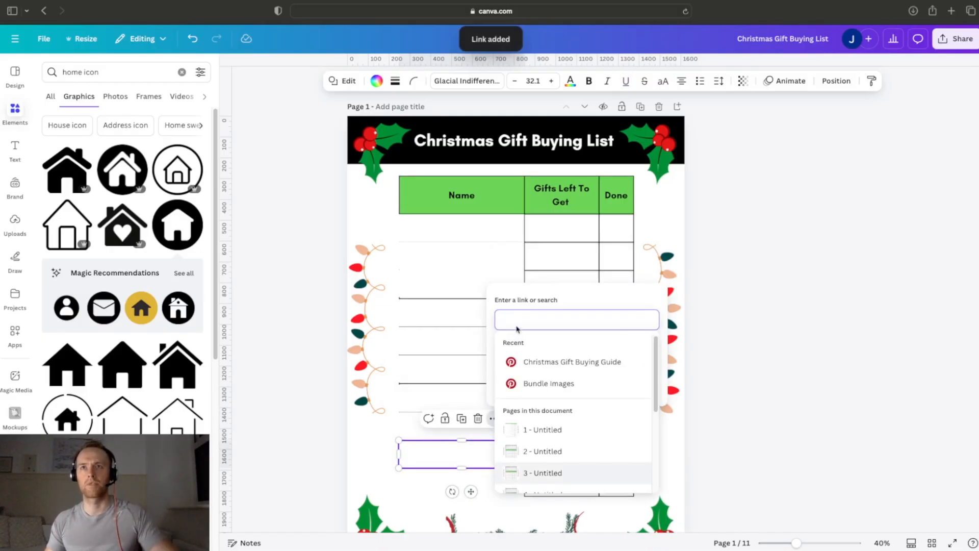
text(10)
key(Return)
click(513, 484)
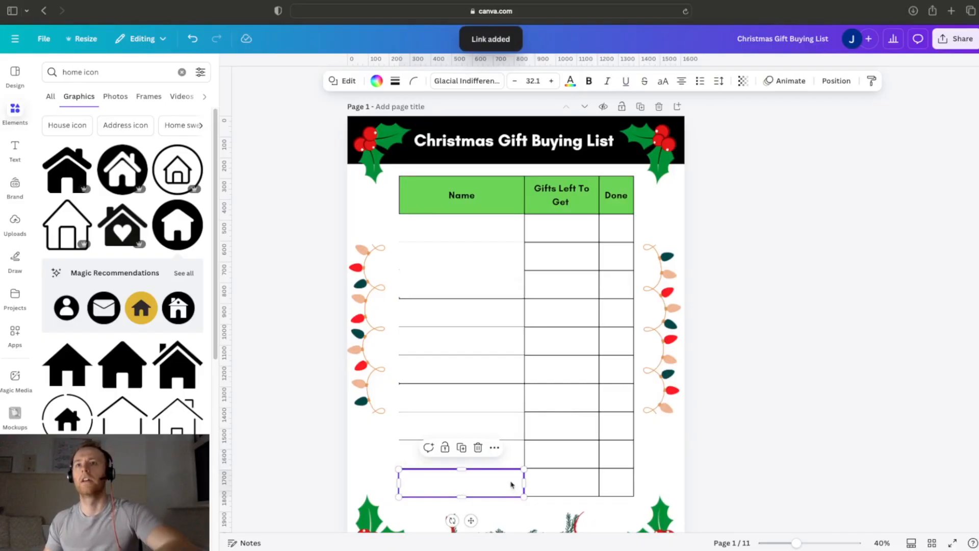
key(super+k)
text(11)
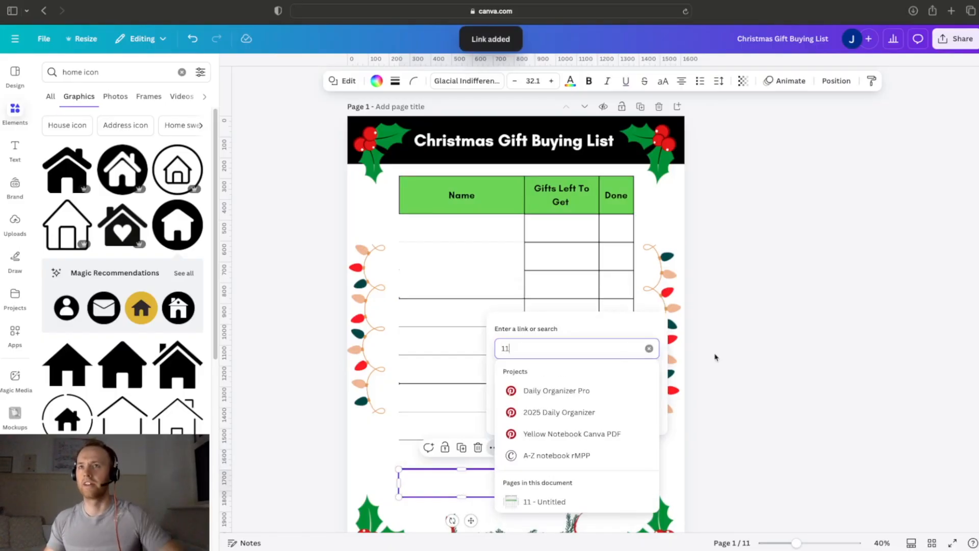
key(Return)
click(794, 344)
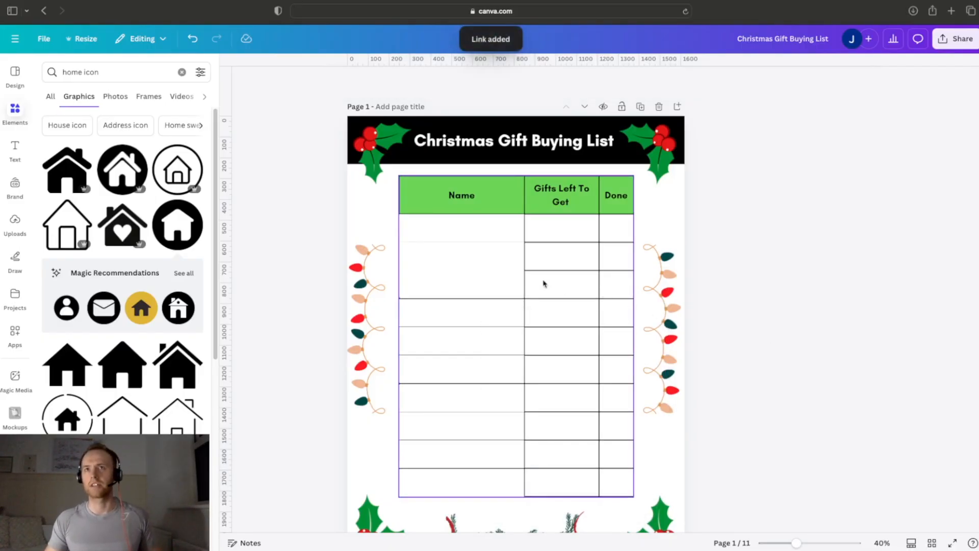
Step: Check the page link of each of the ten Name cells on page 1 in order
click(473, 232)
click(479, 260)
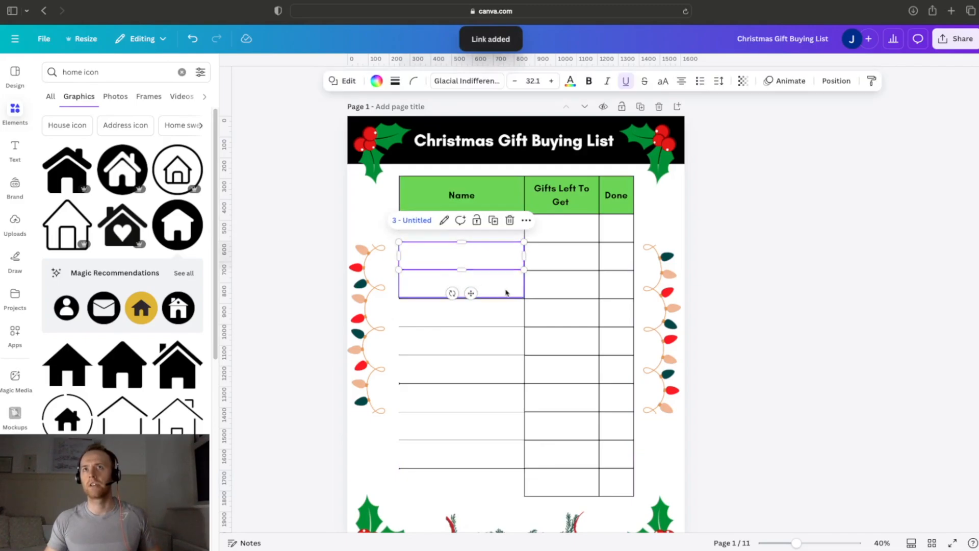
click(480, 284)
click(497, 312)
click(496, 340)
click(496, 368)
click(494, 397)
click(494, 425)
click(493, 452)
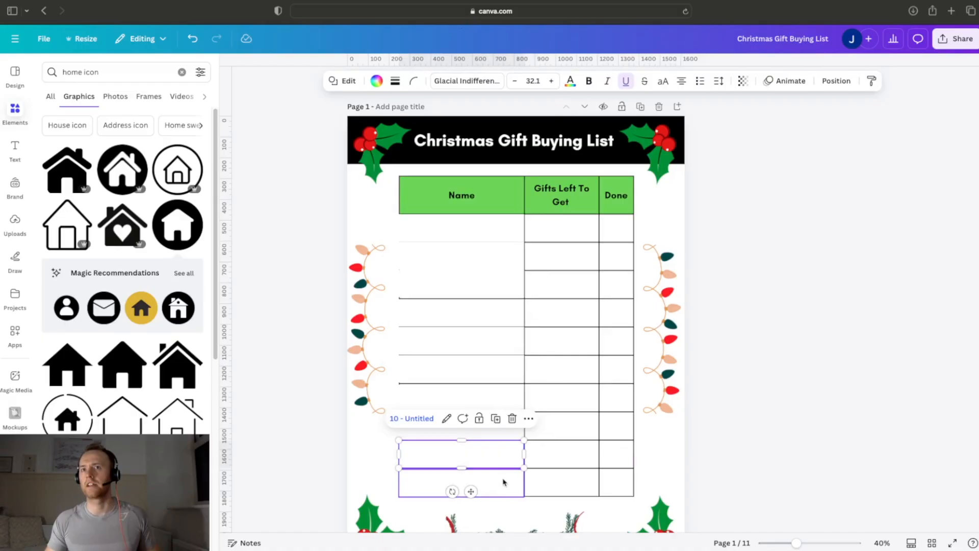
click(462, 482)
Step: Select all ten linked boxes in the Name column together and send them to the back, behind the table's grid lines
click(456, 226)
shift+click(490, 256)
shift+click(497, 284)
shift+click(500, 308)
shift+click(498, 344)
shift+click(500, 372)
shift+click(505, 397)
shift+click(509, 426)
shift+click(503, 458)
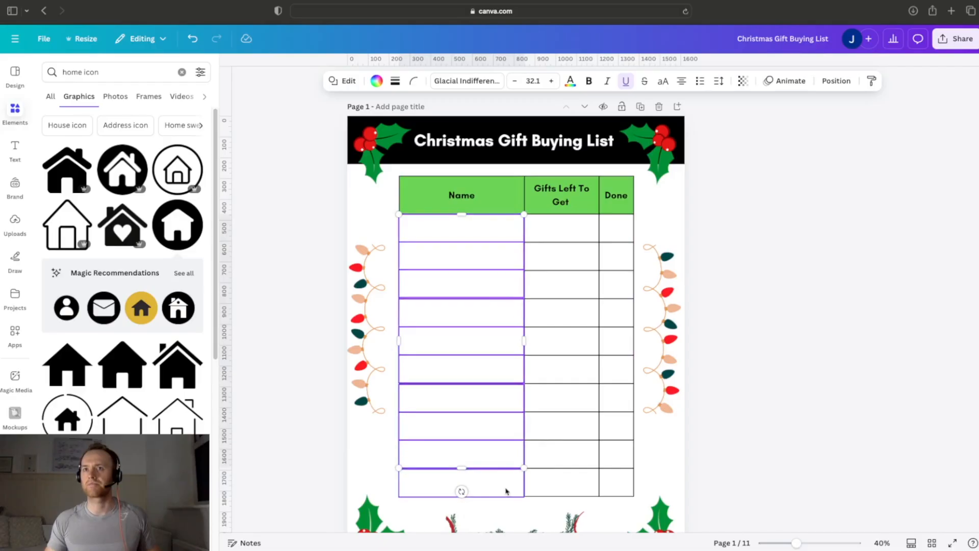
shift+click(503, 461)
right_click(502, 463)
mouse_move(542, 370)
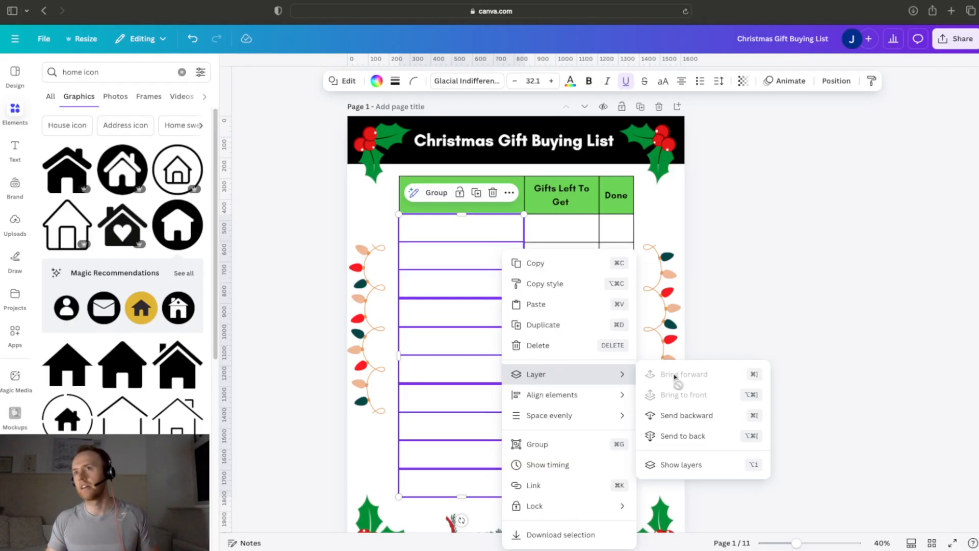
click(704, 436)
click(802, 377)
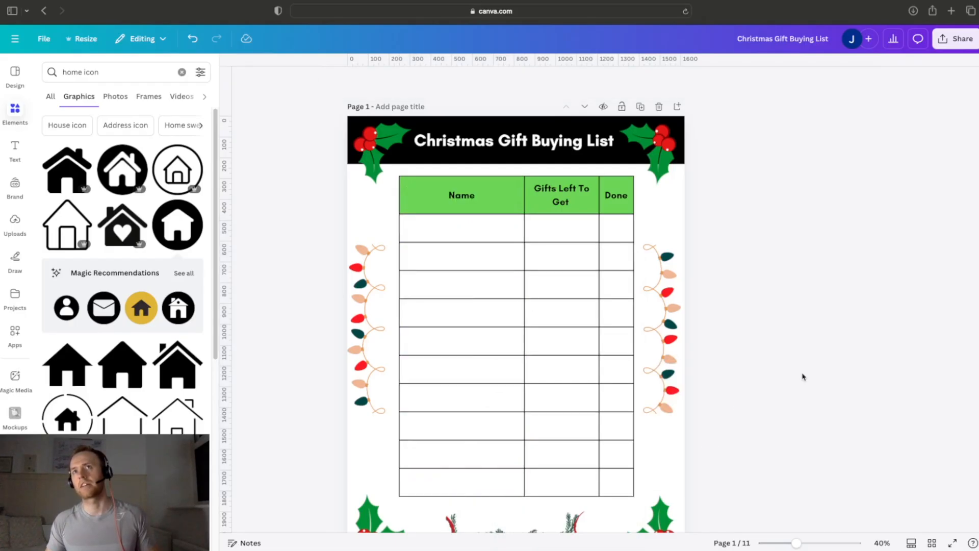
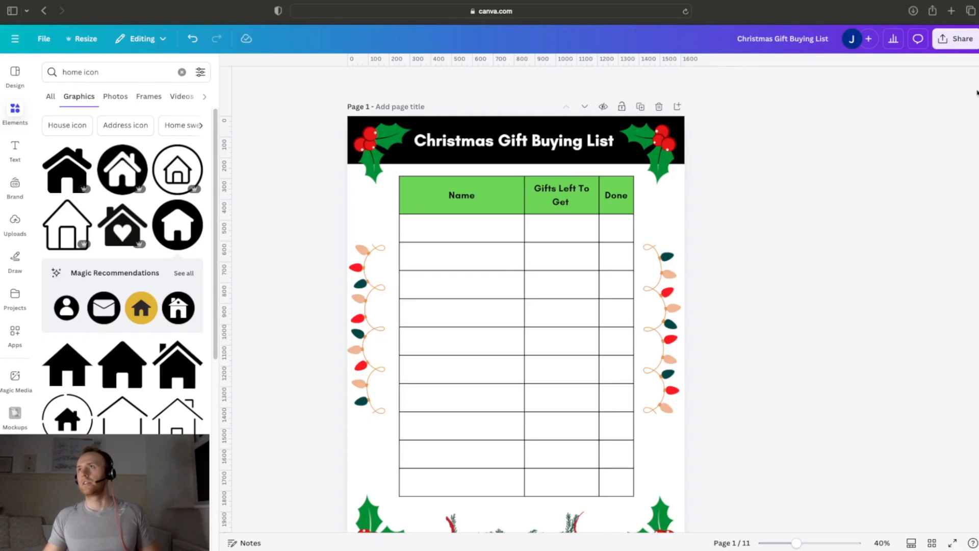
Step: Examine the home icon and layout of the gift detail pages from page 2 through page 11, returning to page 1
scroll(515, 300, down, 10)
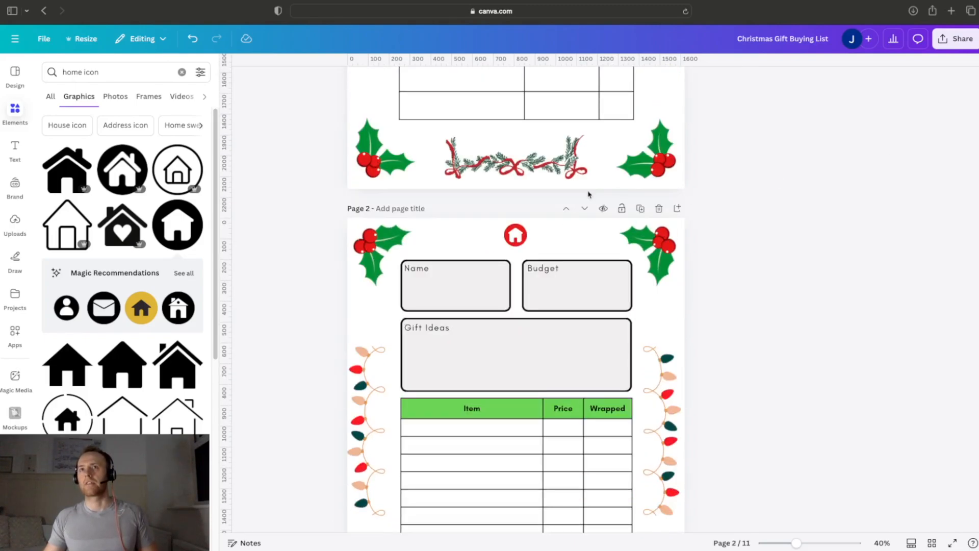
click(509, 236)
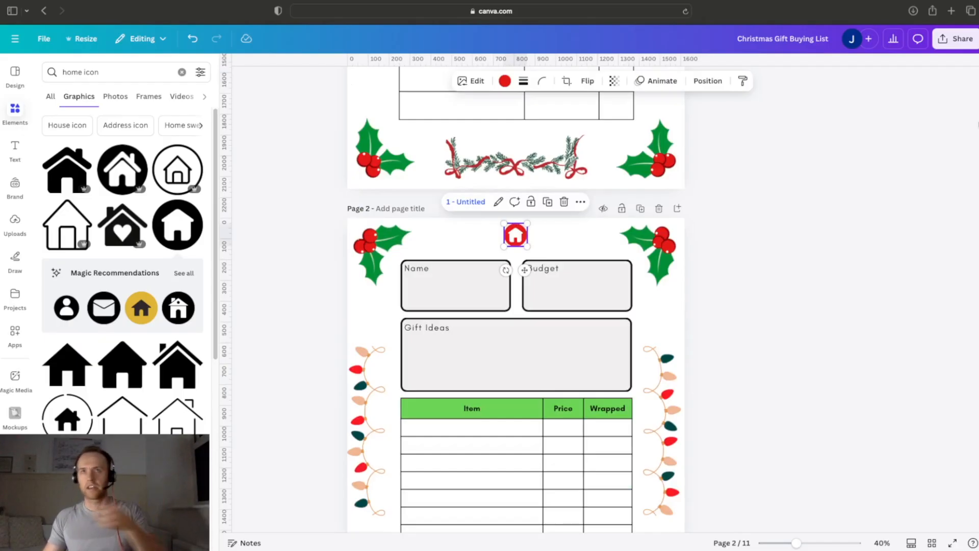
scroll(524, 269, down, 10)
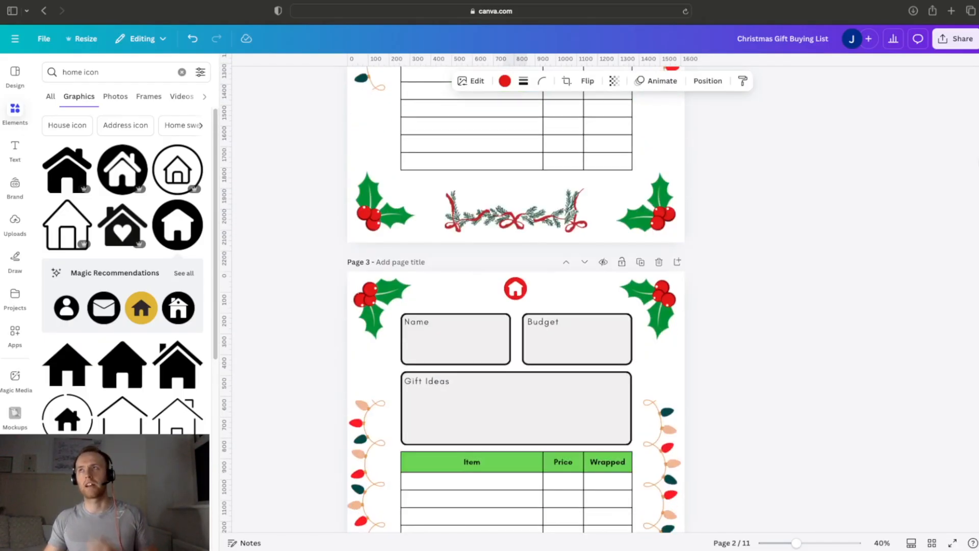
scroll(515, 300, down, 5)
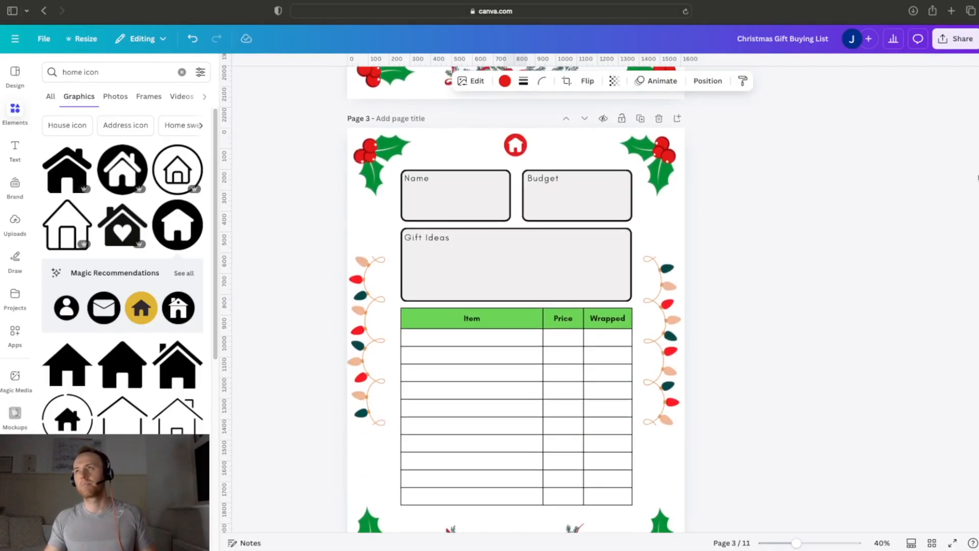
scroll(975, 194, down, 12)
scroll(973, 214, down, 12)
scroll(969, 241, down, 4)
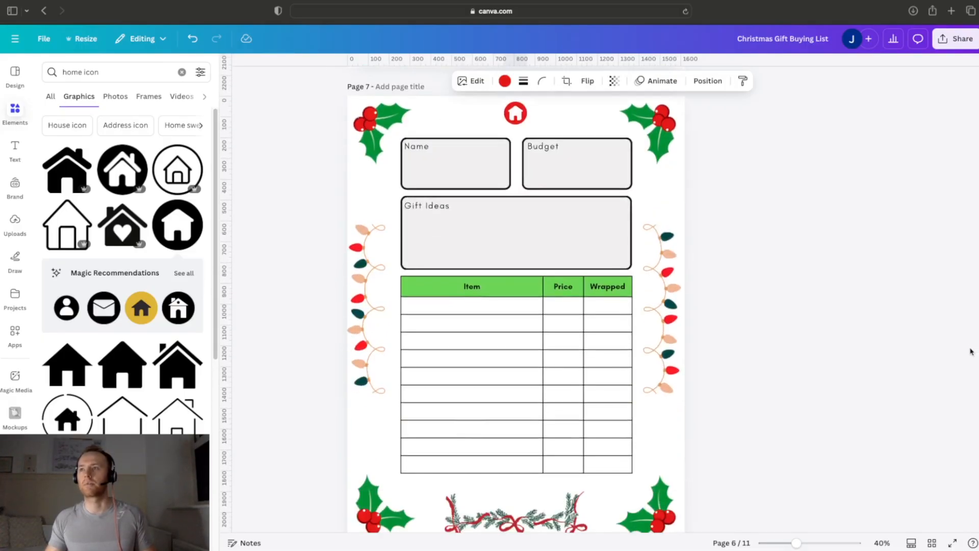
click(973, 385)
scroll(515, 296, down, 5)
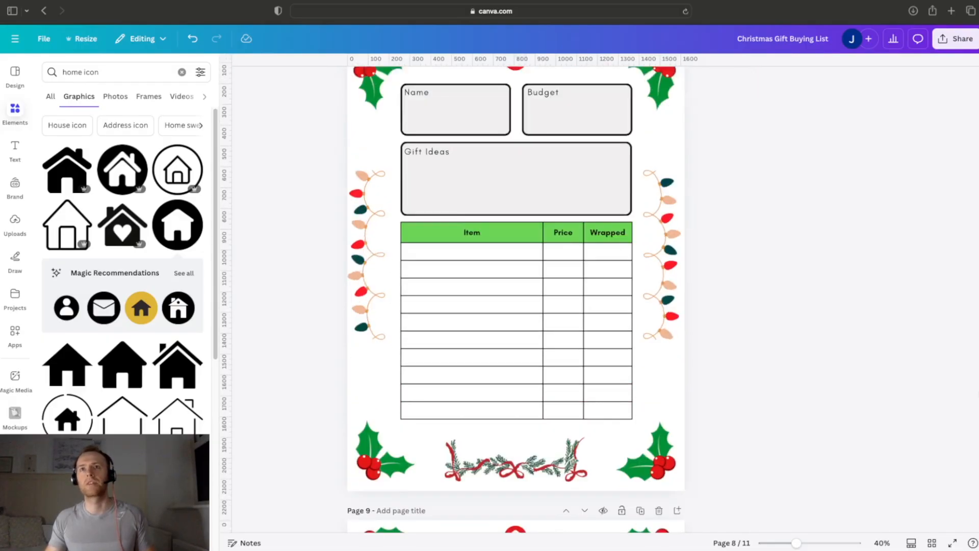
scroll(976, 412, down, 4)
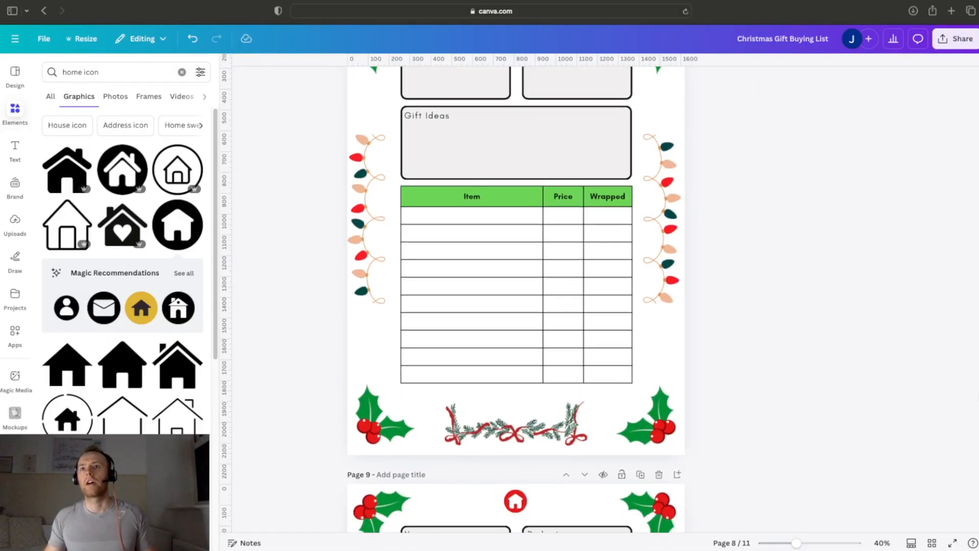
scroll(976, 412, down, 6)
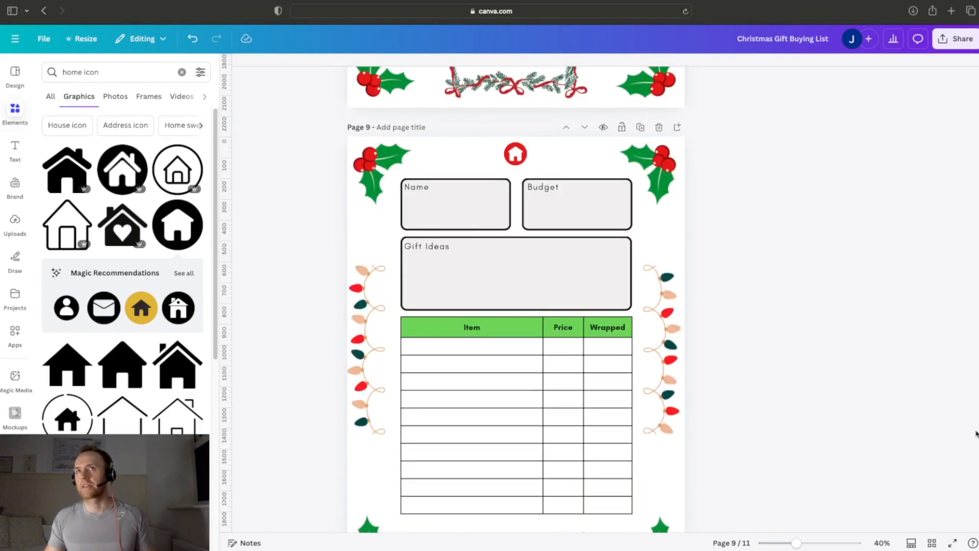
scroll(977, 412, down, 10)
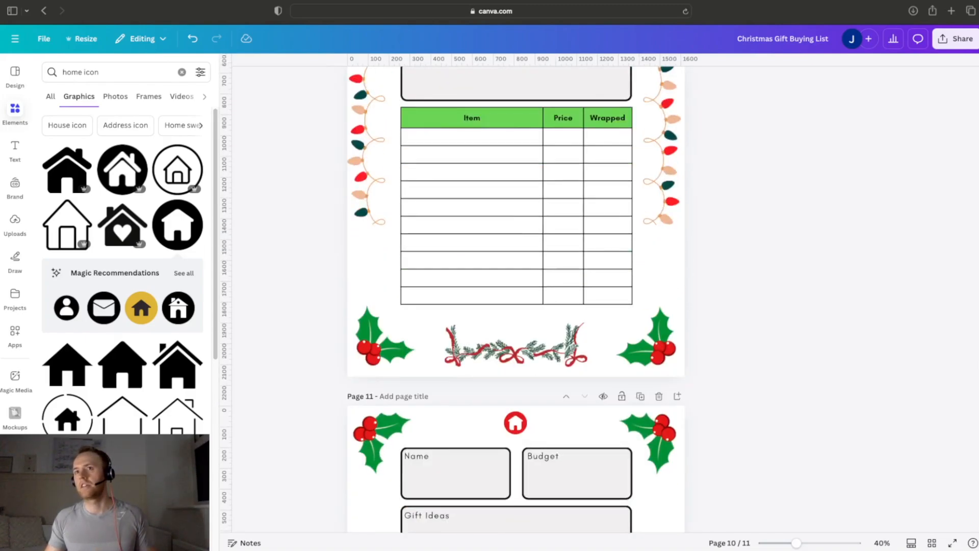
scroll(977, 522, up, 10)
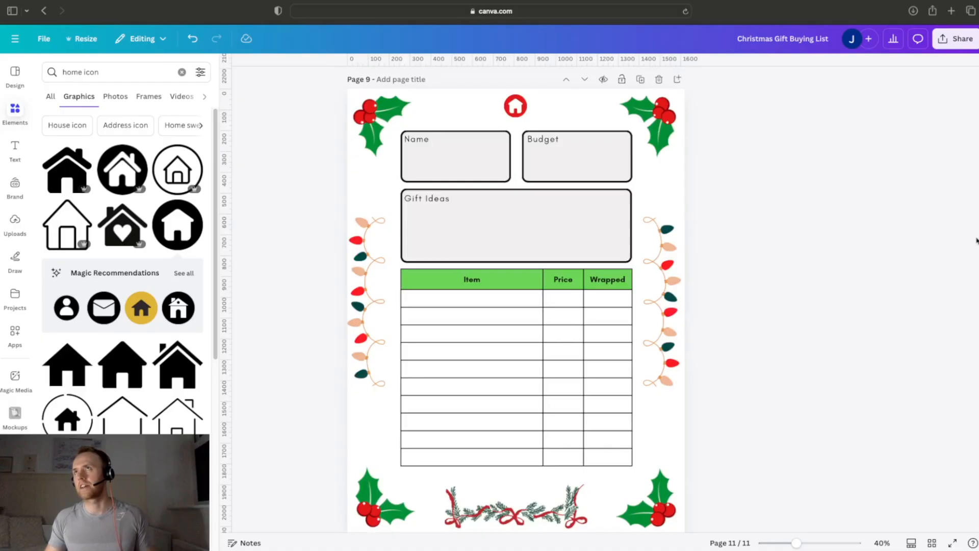
scroll(976, 105, up, 20)
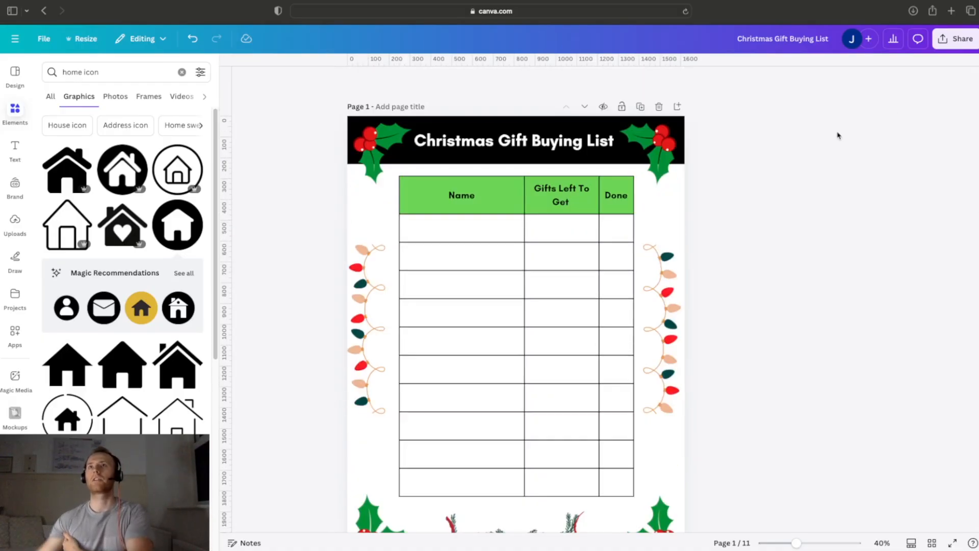
Step: Download all 11 pages of the design as a PDF Standard file
click(955, 39)
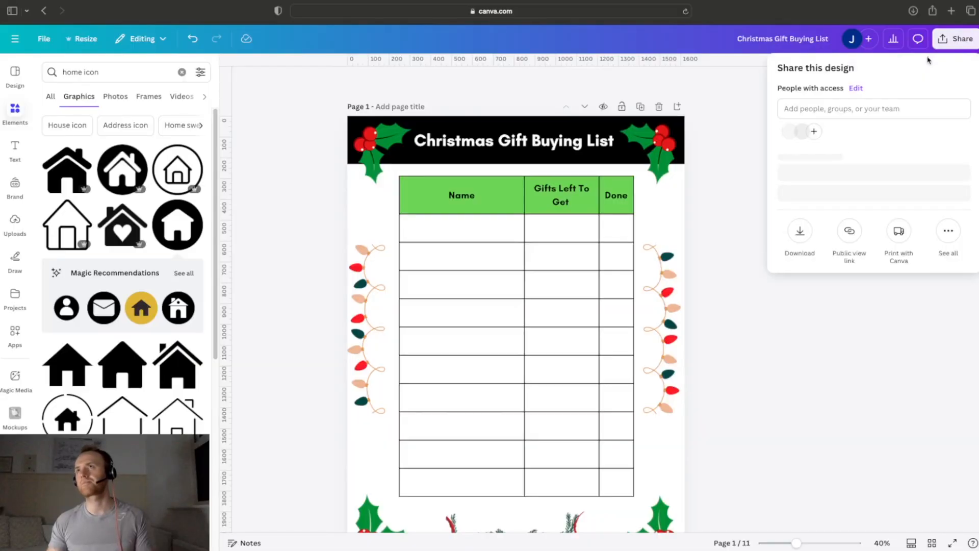
click(802, 248)
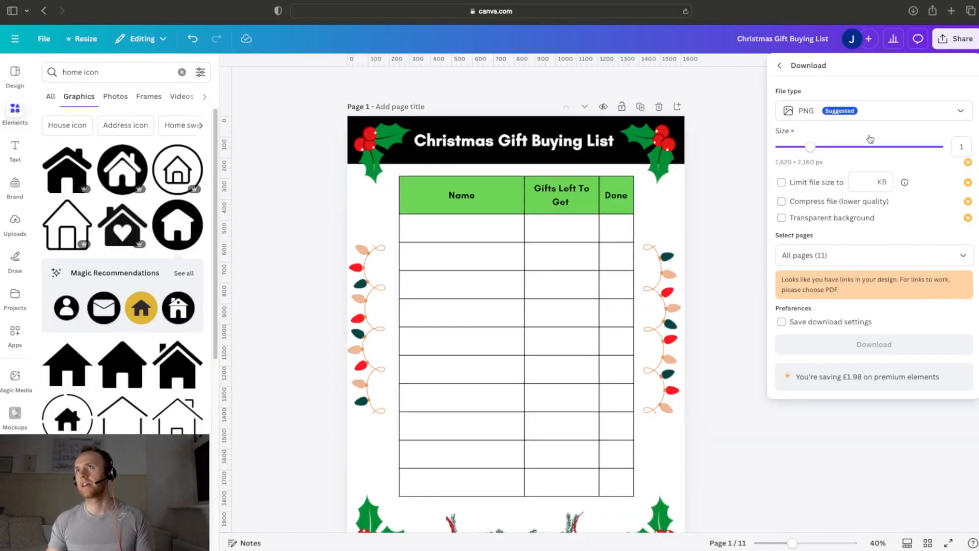
click(935, 116)
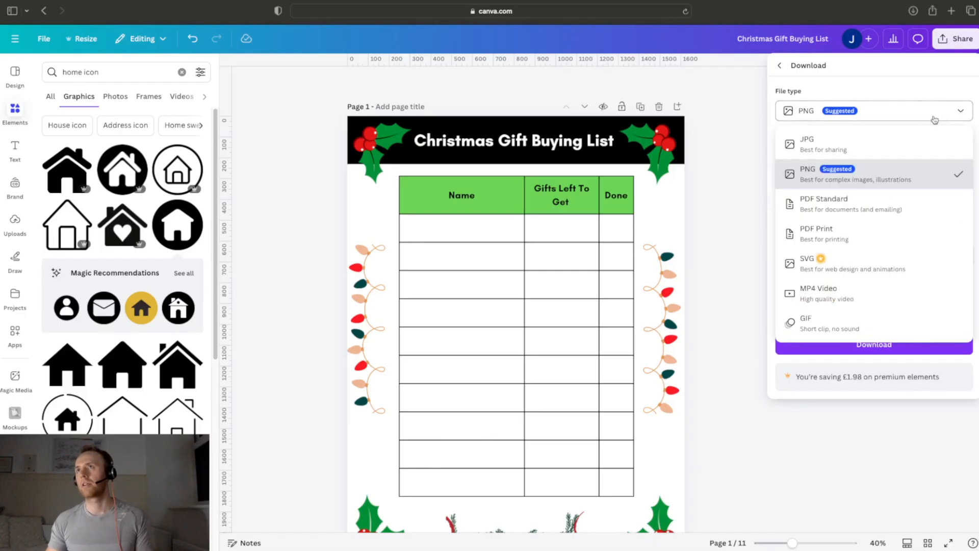
click(845, 204)
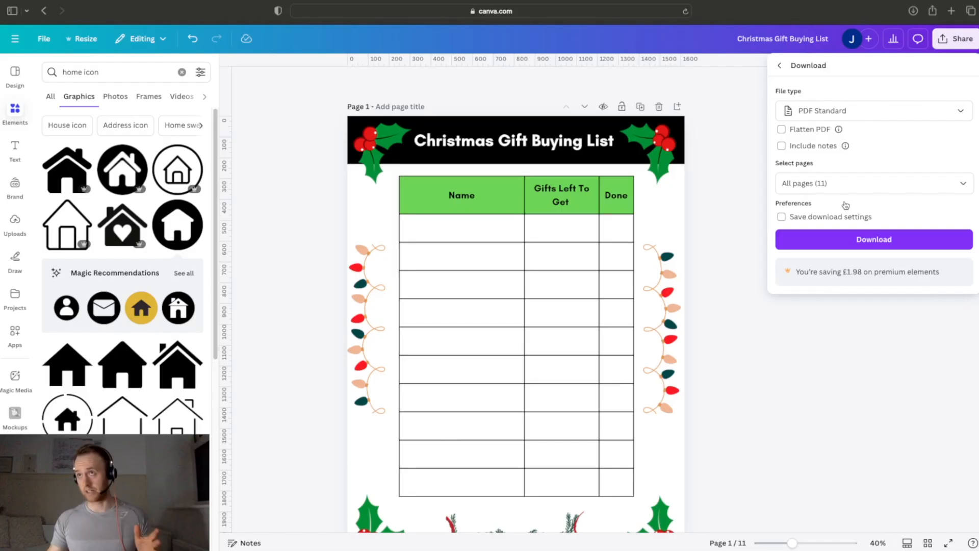
click(859, 240)
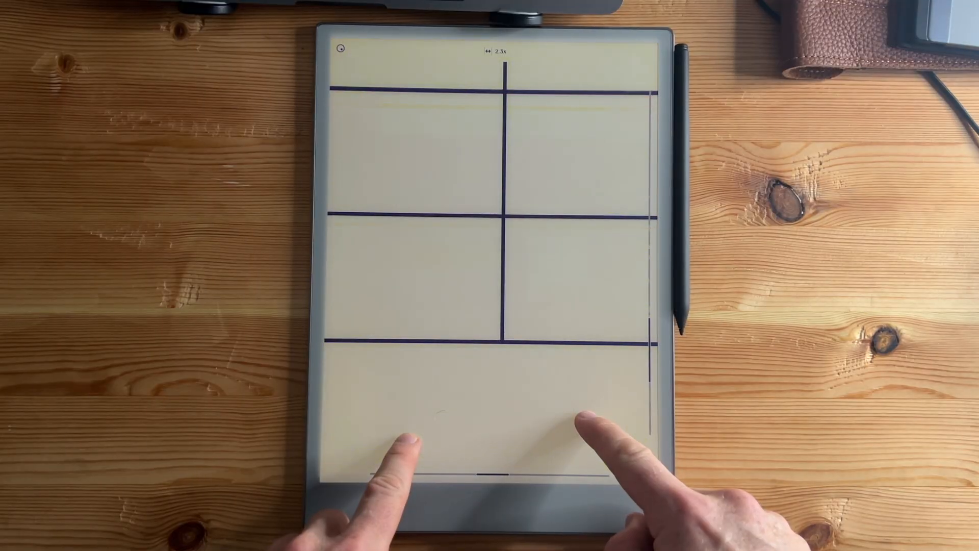
scroll(492, 425, down, 5)
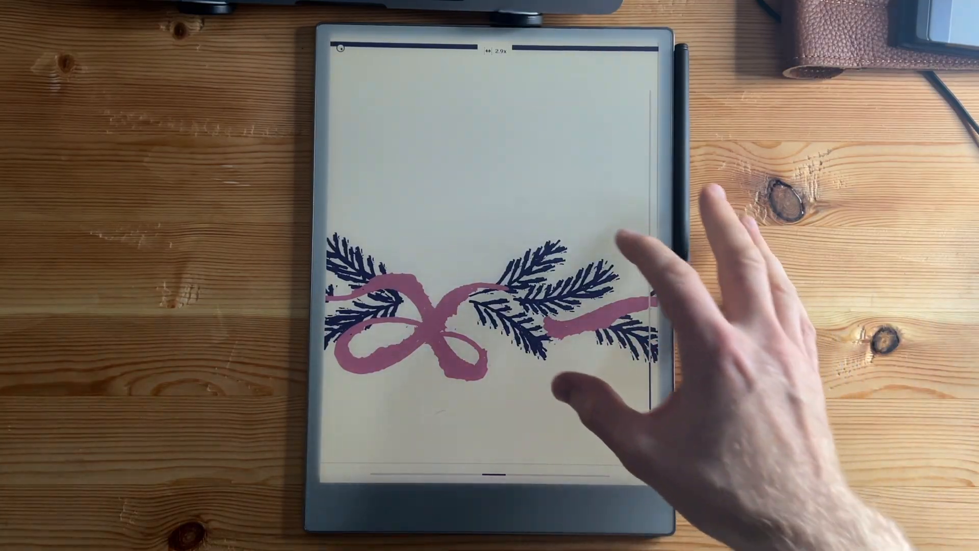
scroll(489, 306, down, 5)
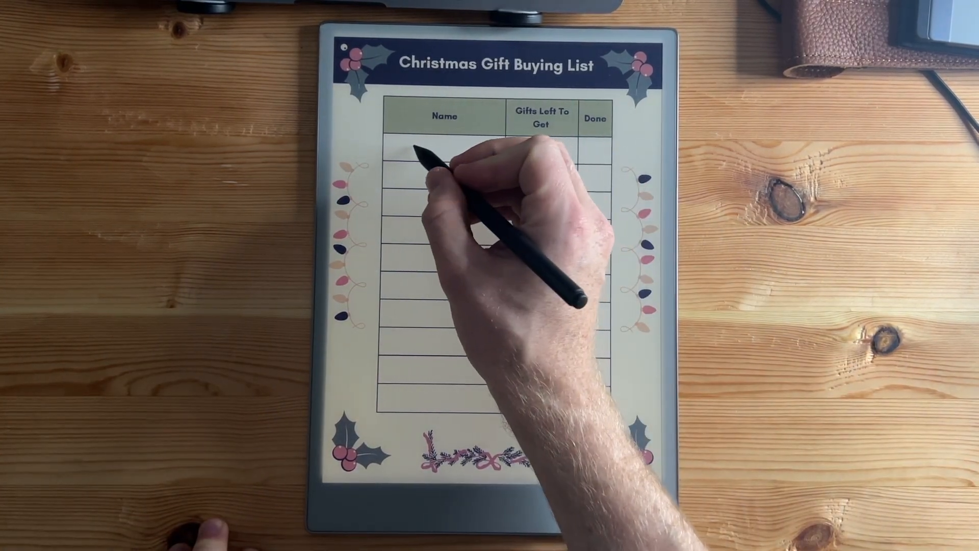
drag(441, 149, 454, 153)
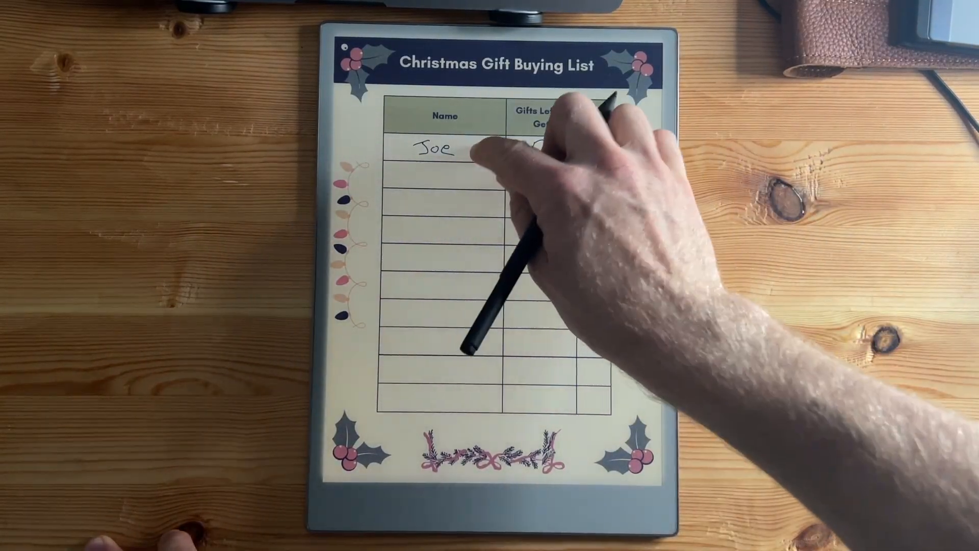
click(444, 148)
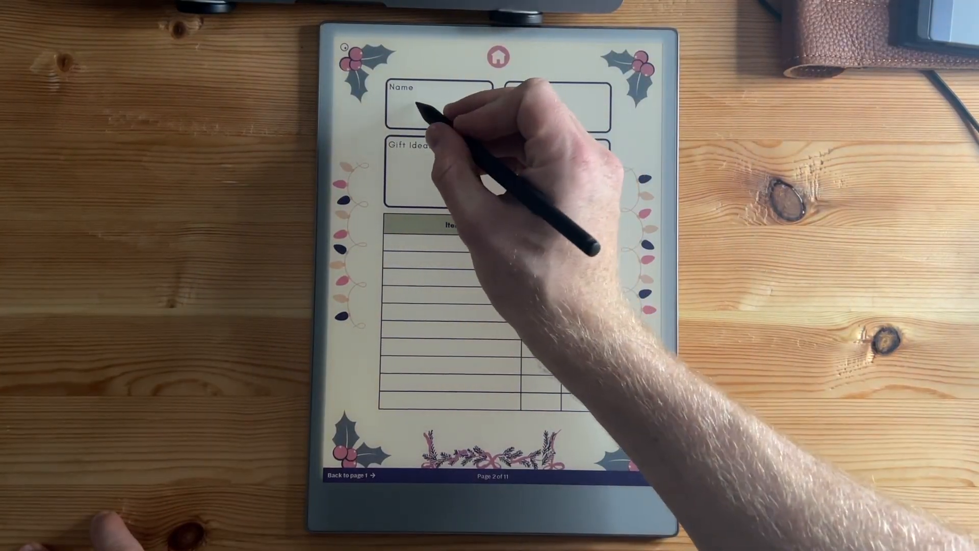
drag(416, 103, 450, 108)
mouse_move(537, 102)
mouse_down()
mouse_move(535, 118)
mouse_move(571, 103)
mouse_up()
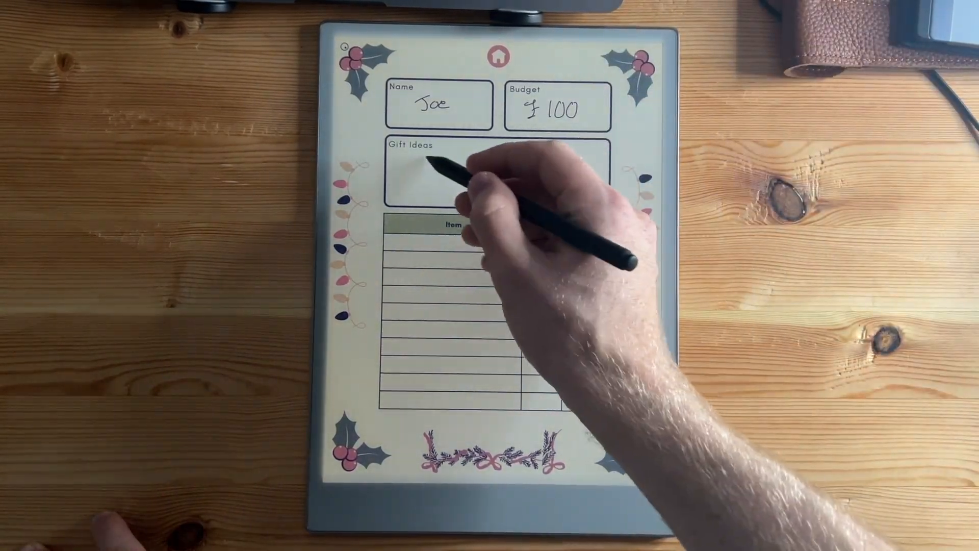
drag(426, 160, 543, 151)
mouse_move(431, 182)
mouse_down()
mouse_move(538, 163)
mouse_move(535, 184)
mouse_up()
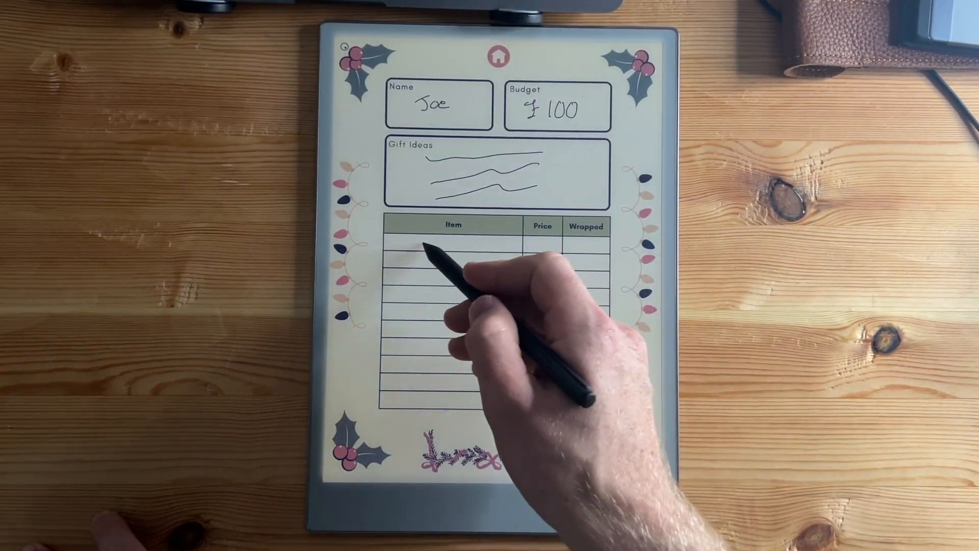
drag(423, 241, 503, 244)
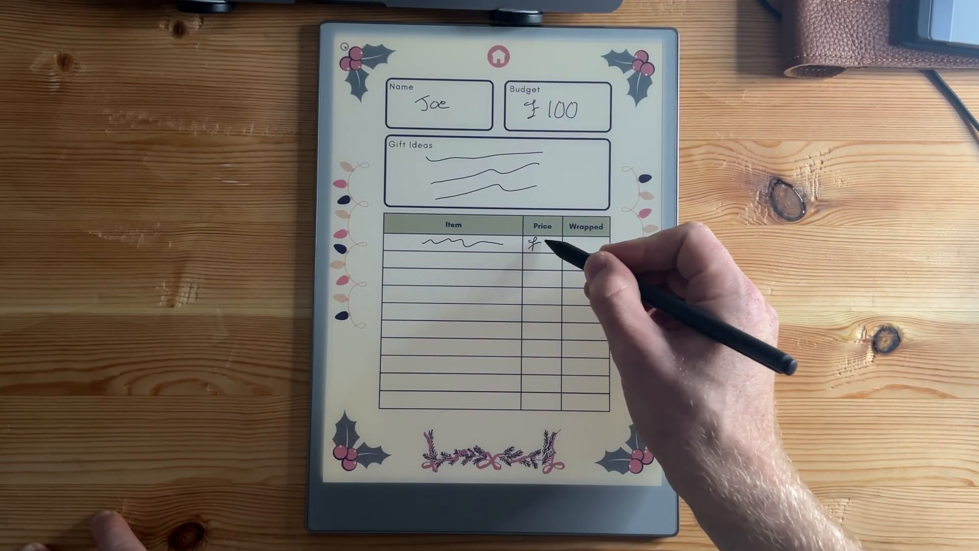
drag(551, 248, 545, 240)
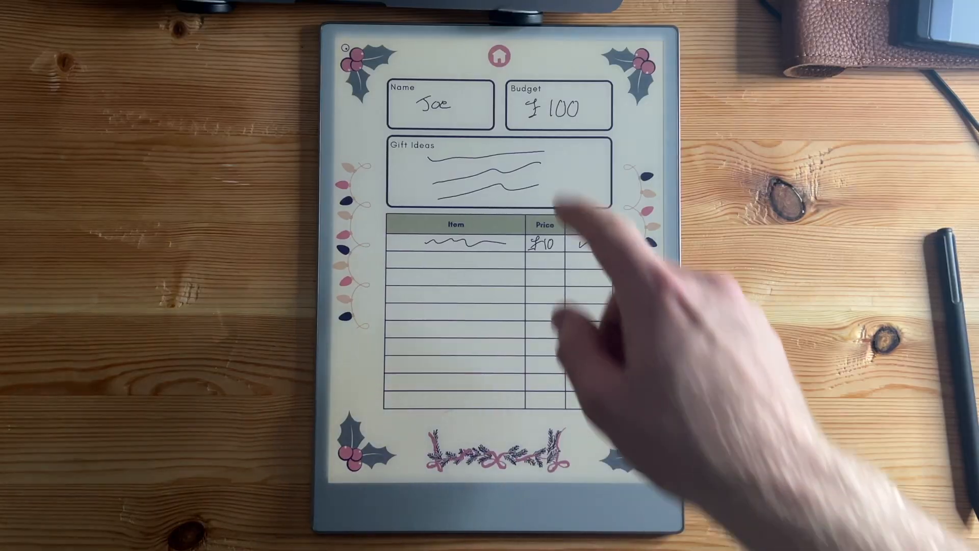
click(499, 55)
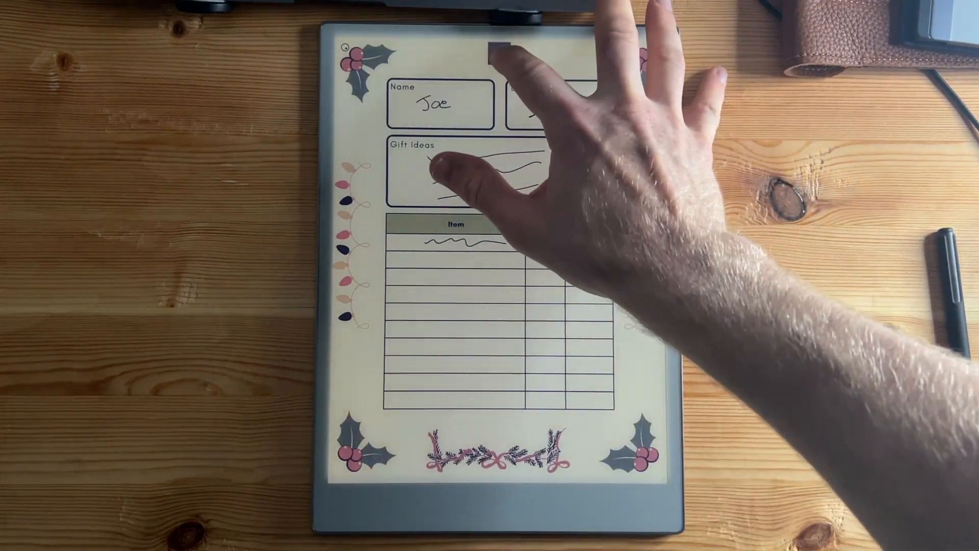
click(499, 53)
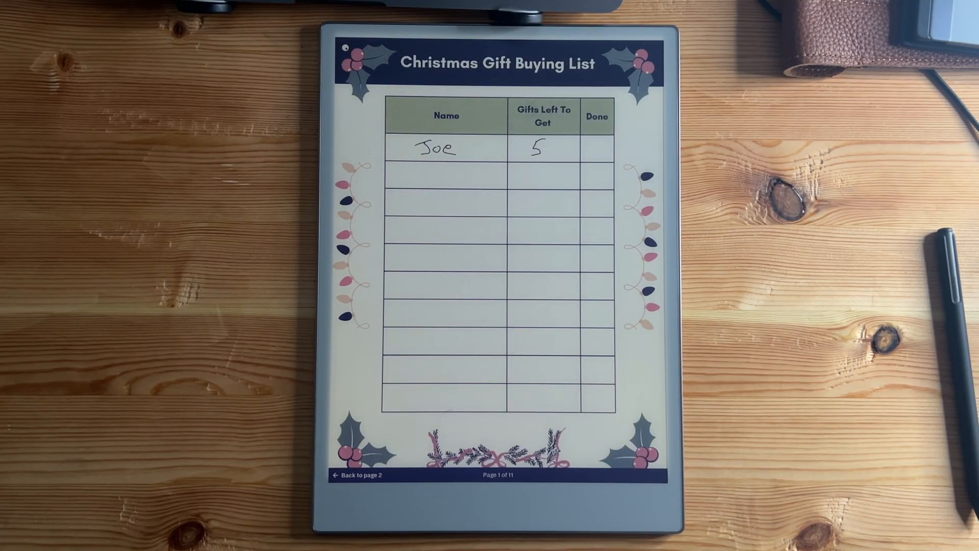
click(446, 312)
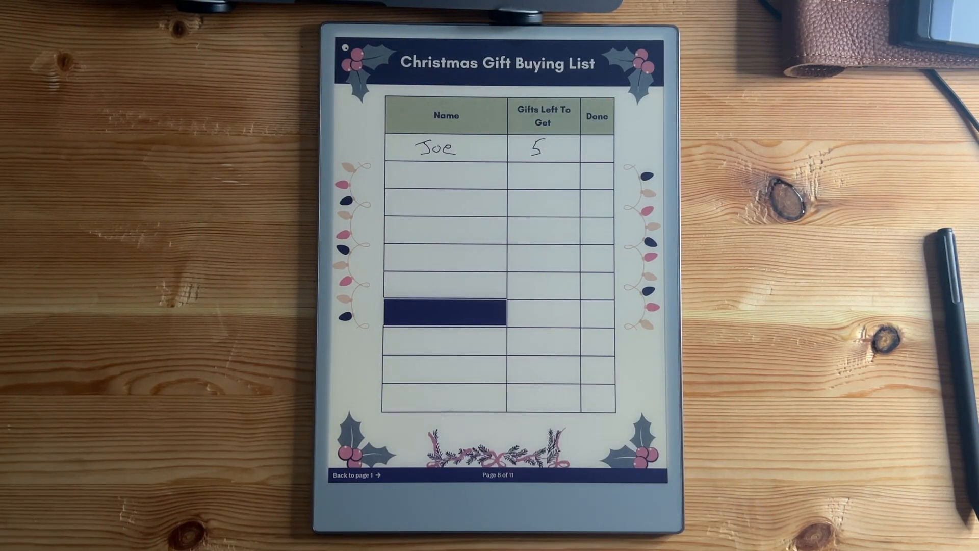